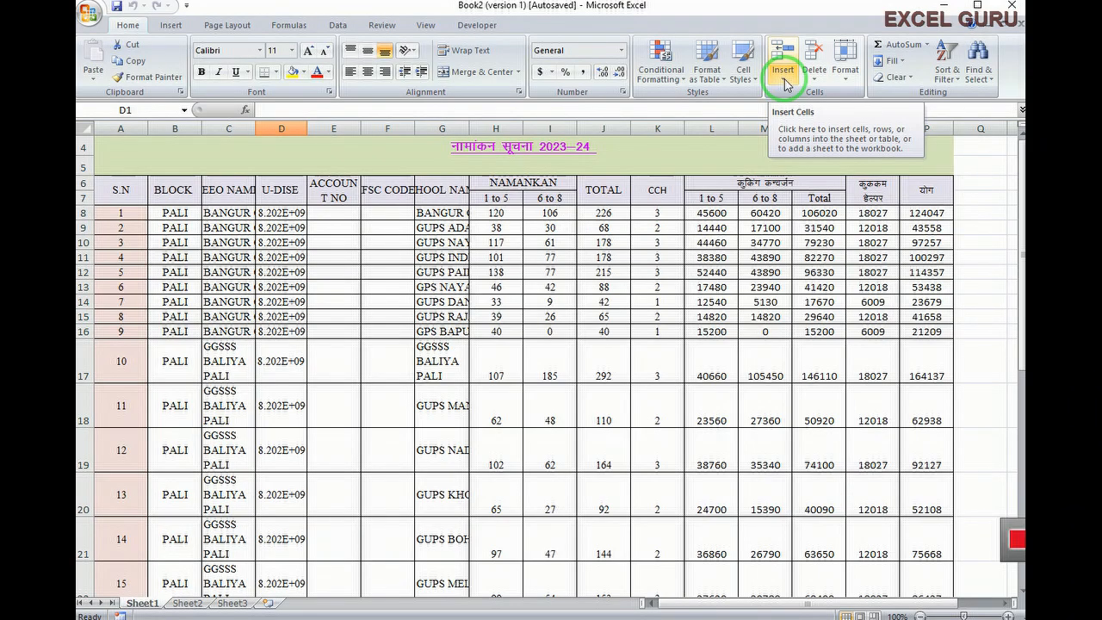
Insert a blank cell at M16, shifting the rest of row 16 one column right
left_click(783, 76)
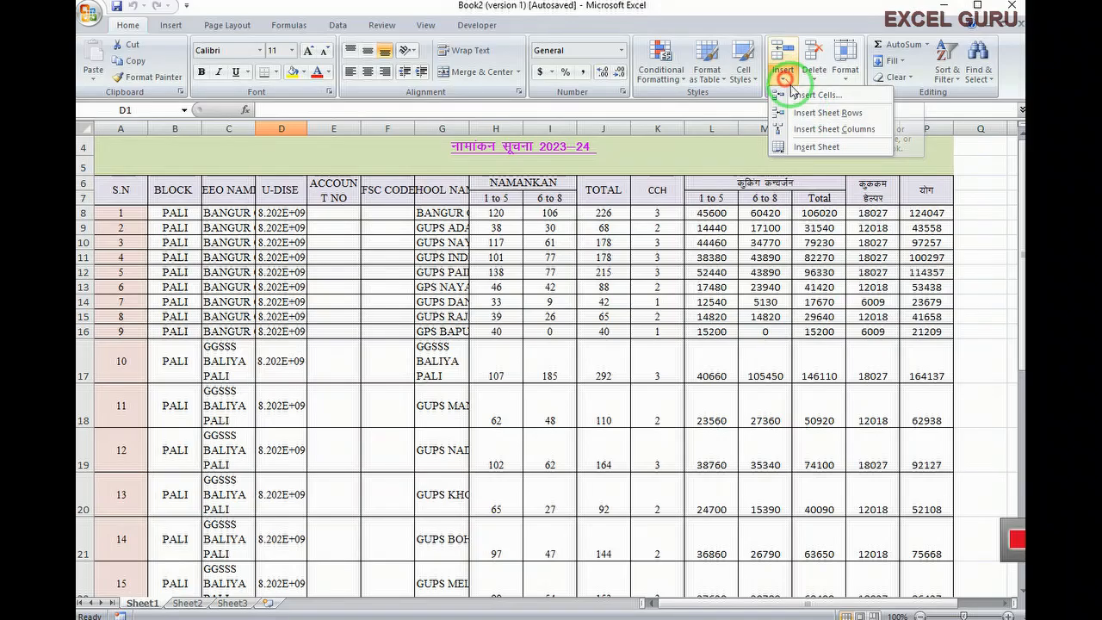
left_click(765, 331)
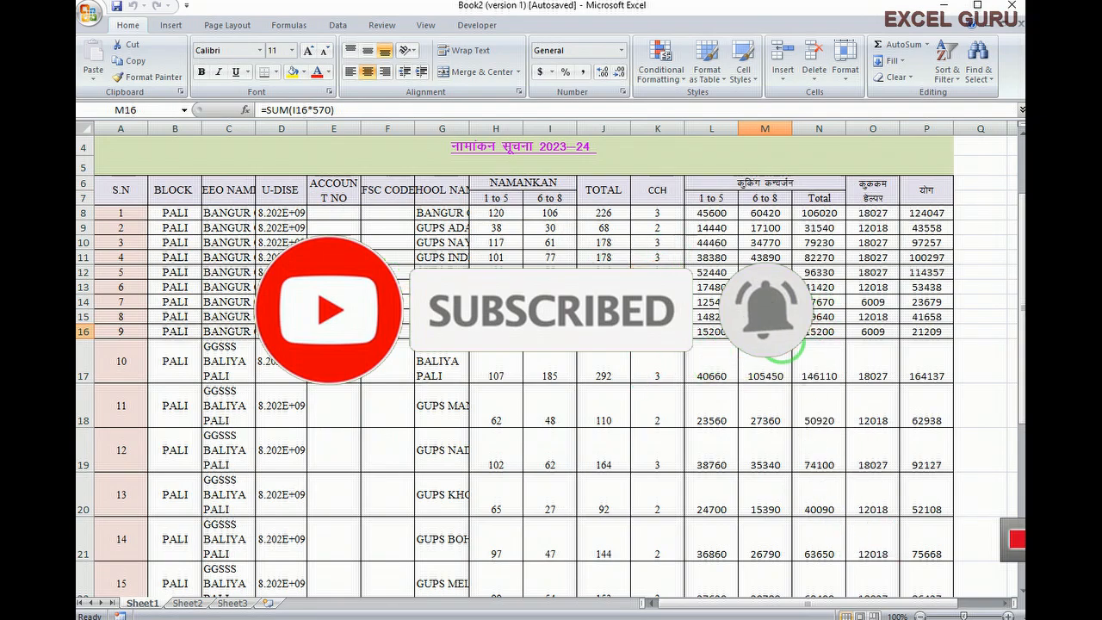
left_click(785, 83)
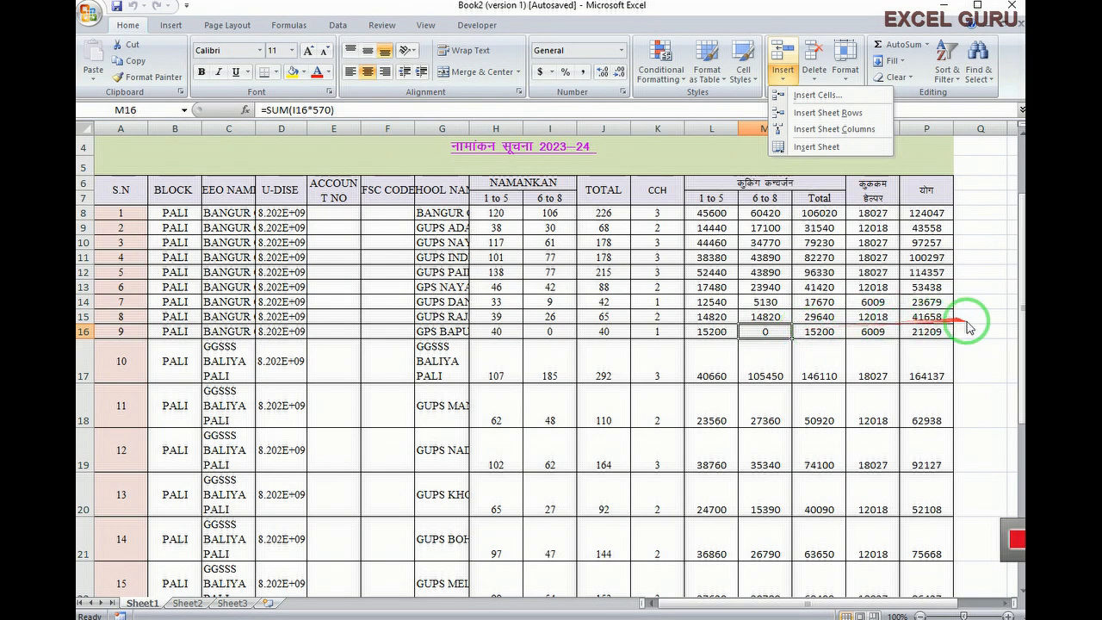
left_click(809, 97)
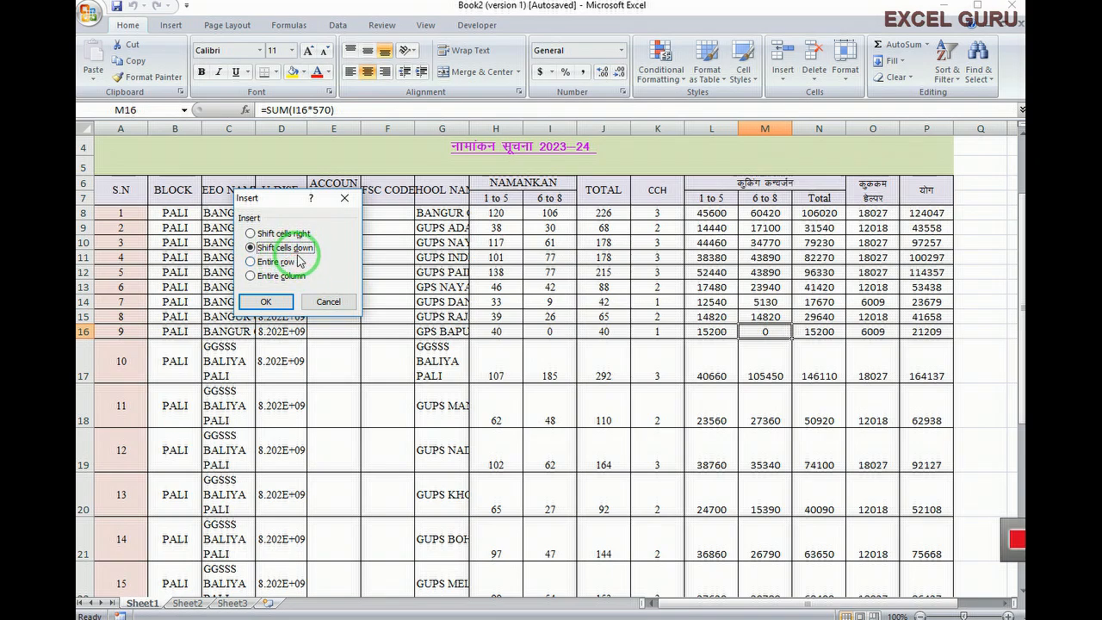
left_click(250, 234)
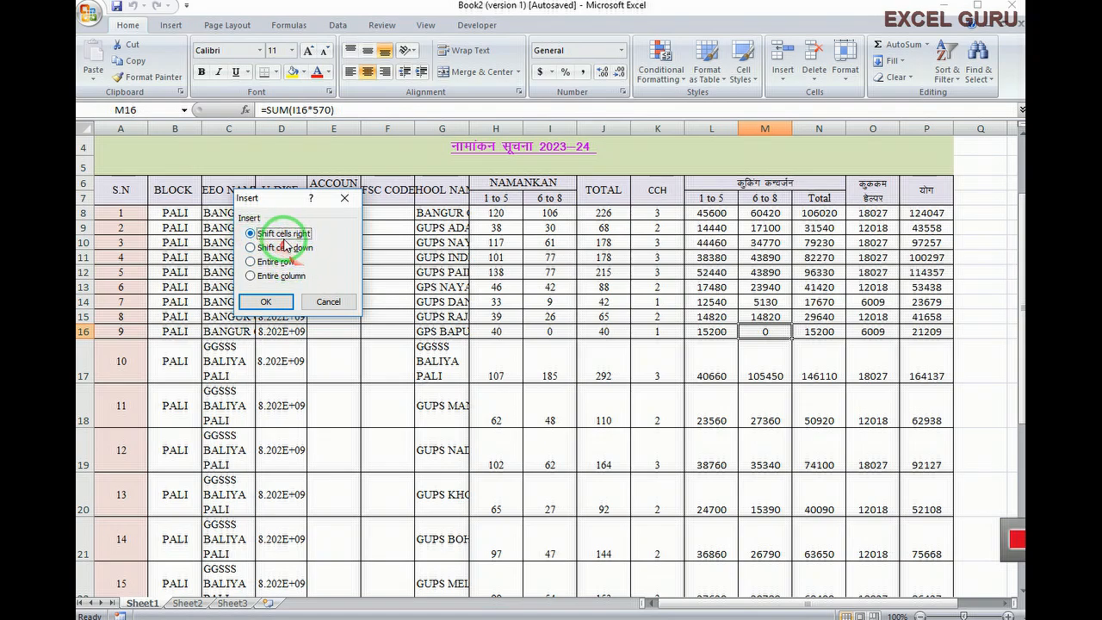
left_click(263, 301)
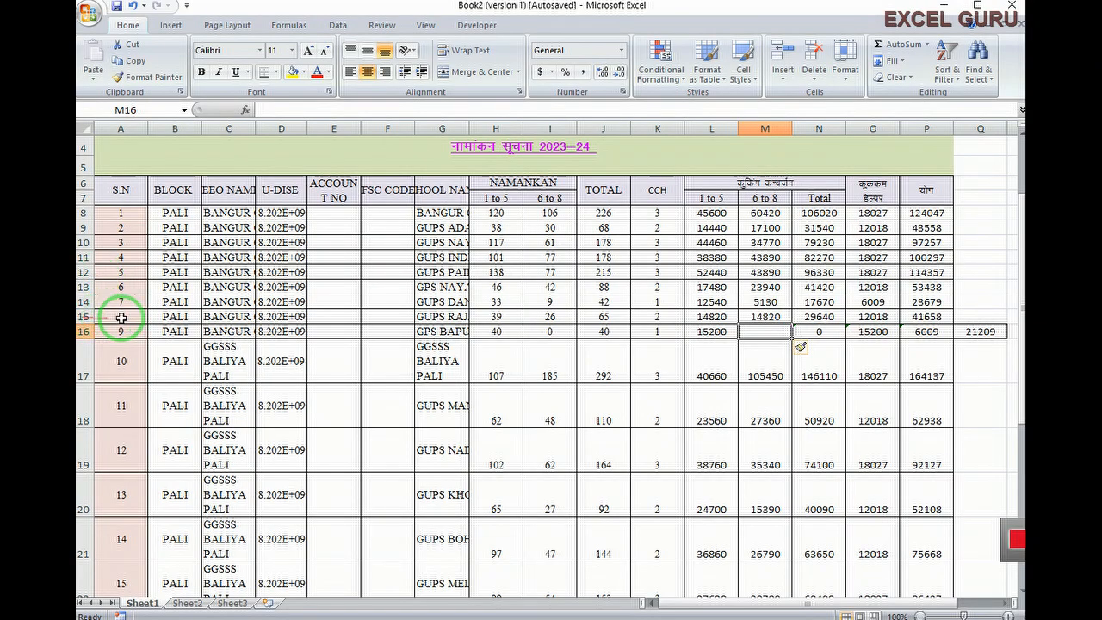
mouse_move(98, 333)
left_mouse_down()
mouse_move(861, 340)
mouse_move(96, 338)
mouse_move(105, 354)
left_mouse_up()
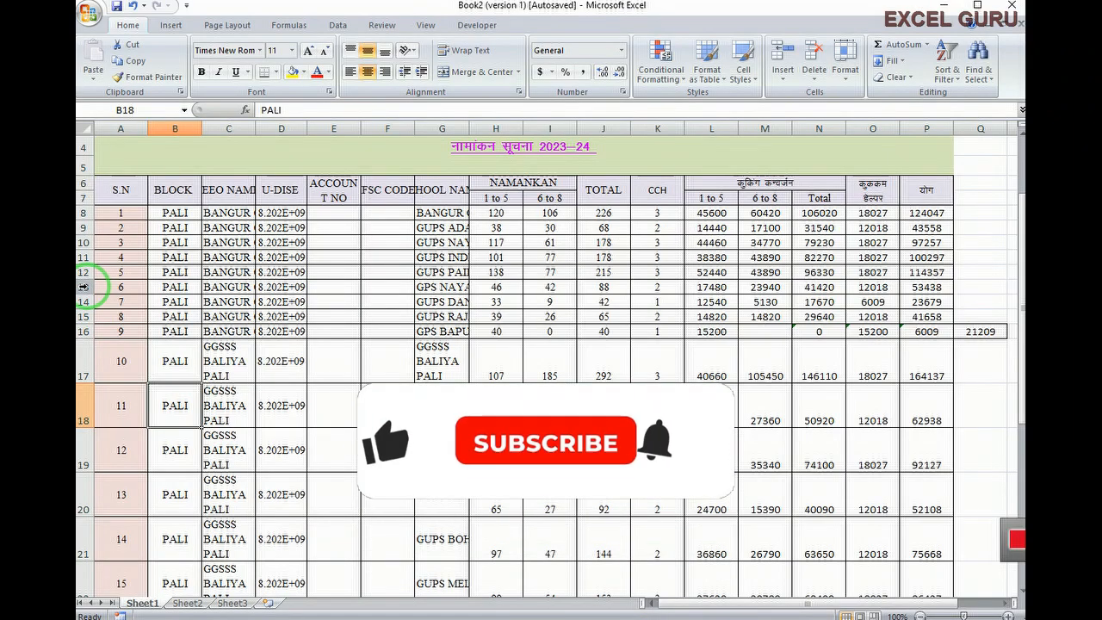
Insert three blank rows at row 13, just above serial number 6
left_click(136, 330)
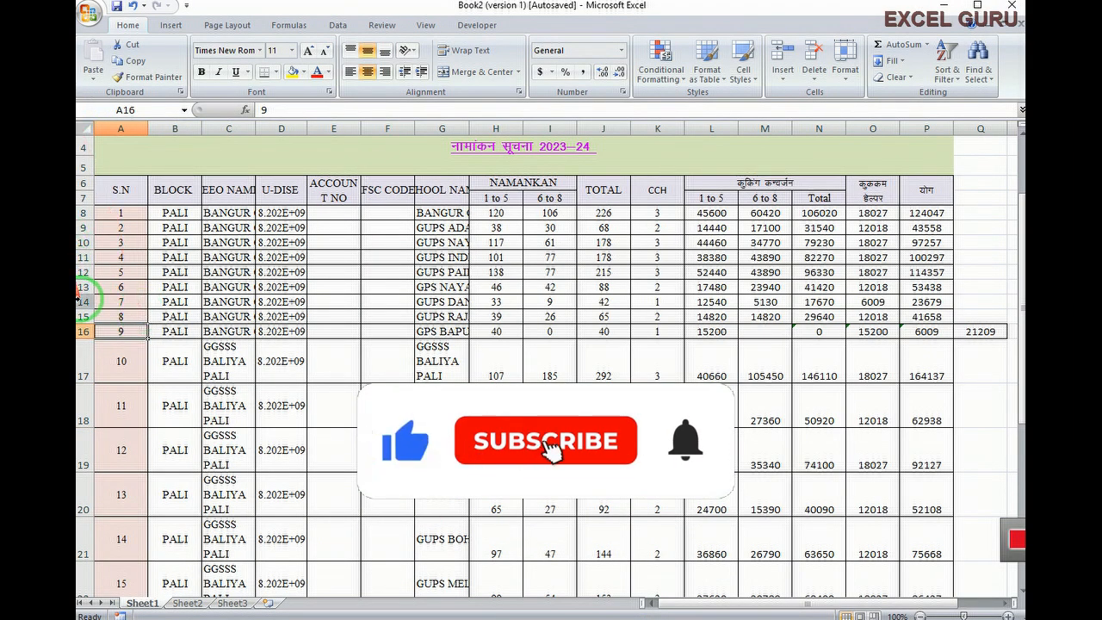
left_click(82, 287)
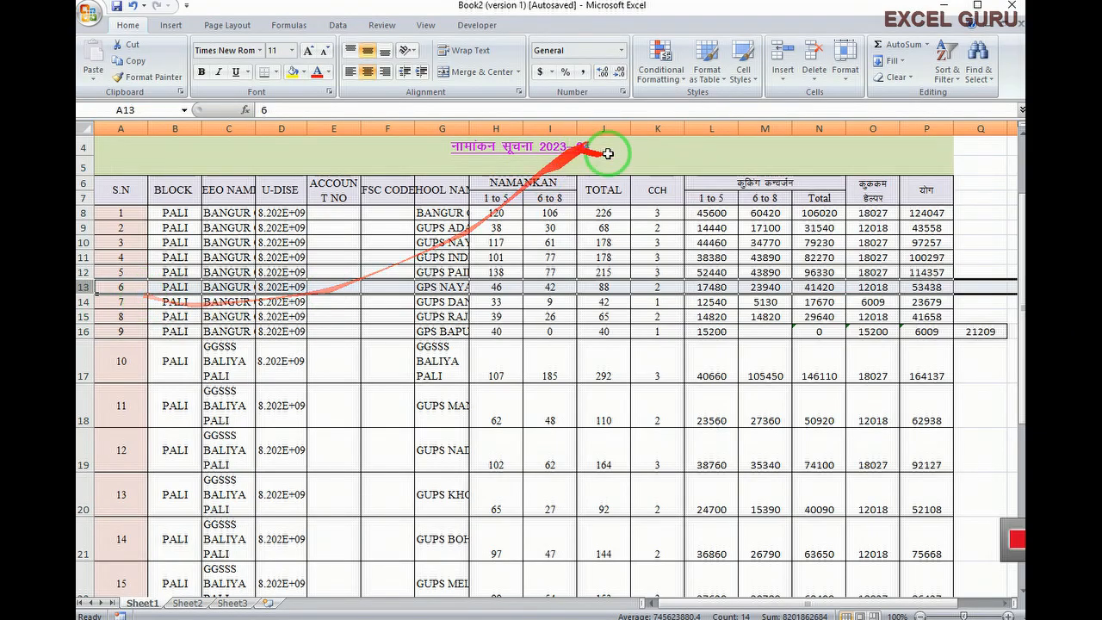
left_click(785, 83)
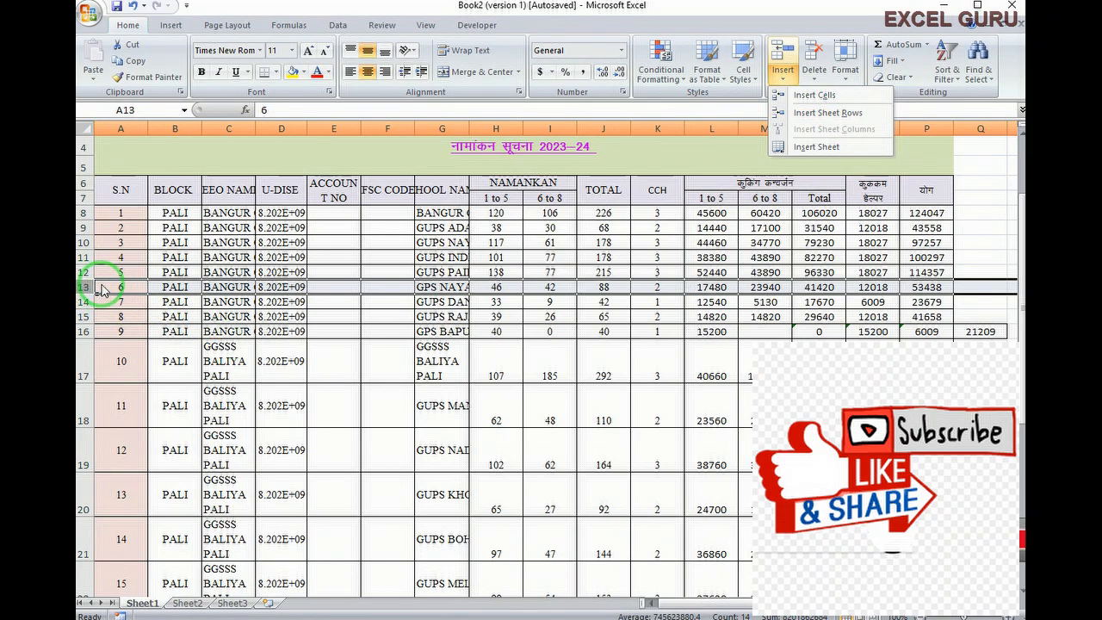
left_click_drag(97, 293, 564, 254)
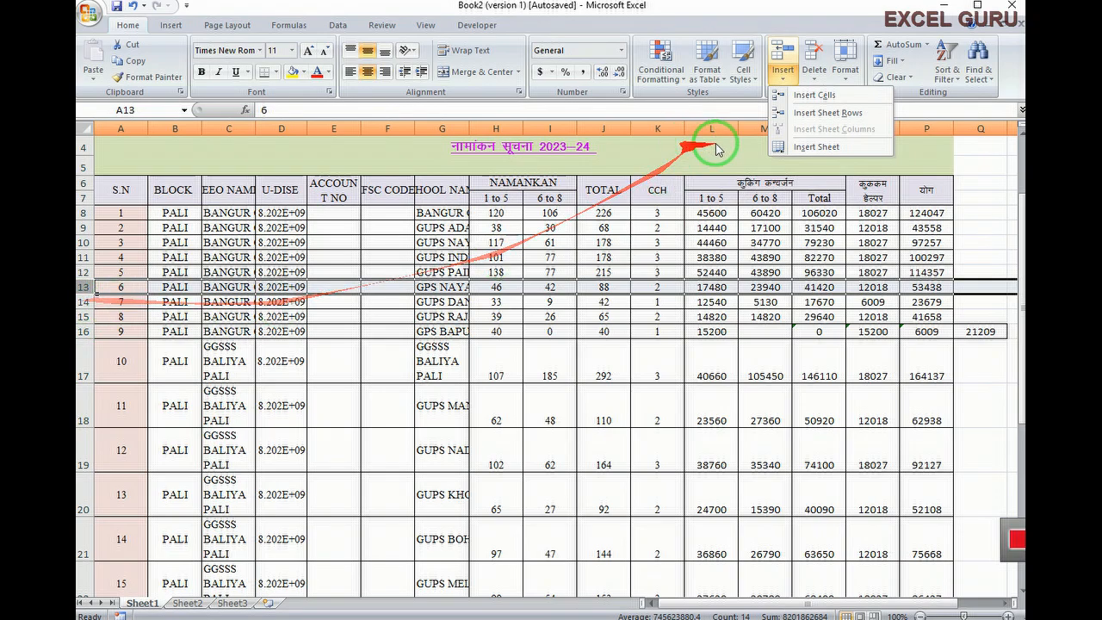
left_click(832, 115)
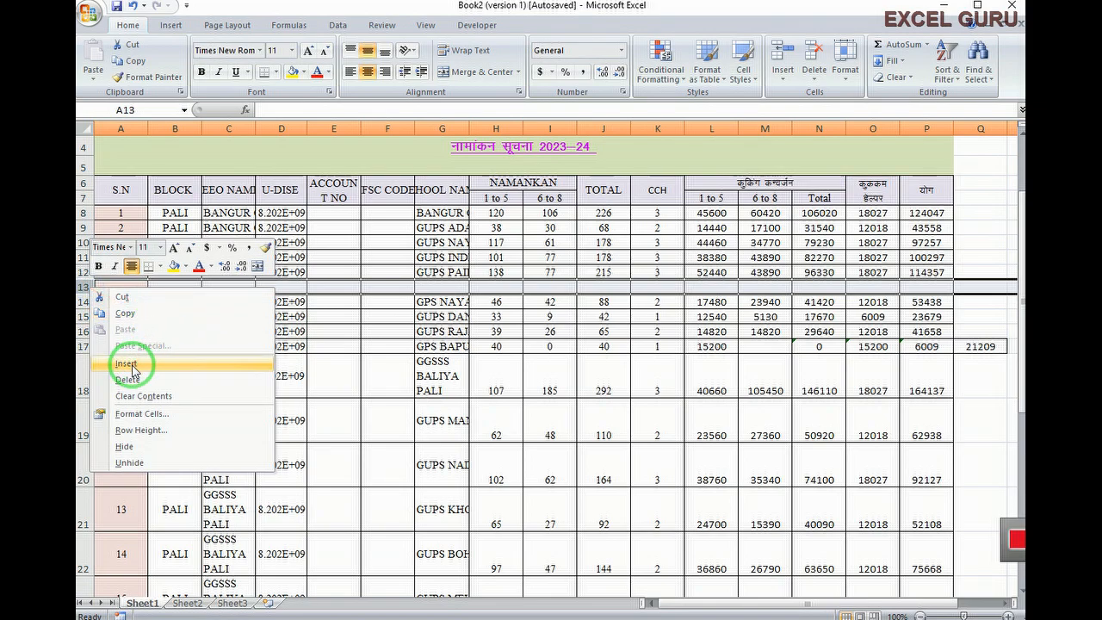
left_click(126, 364)
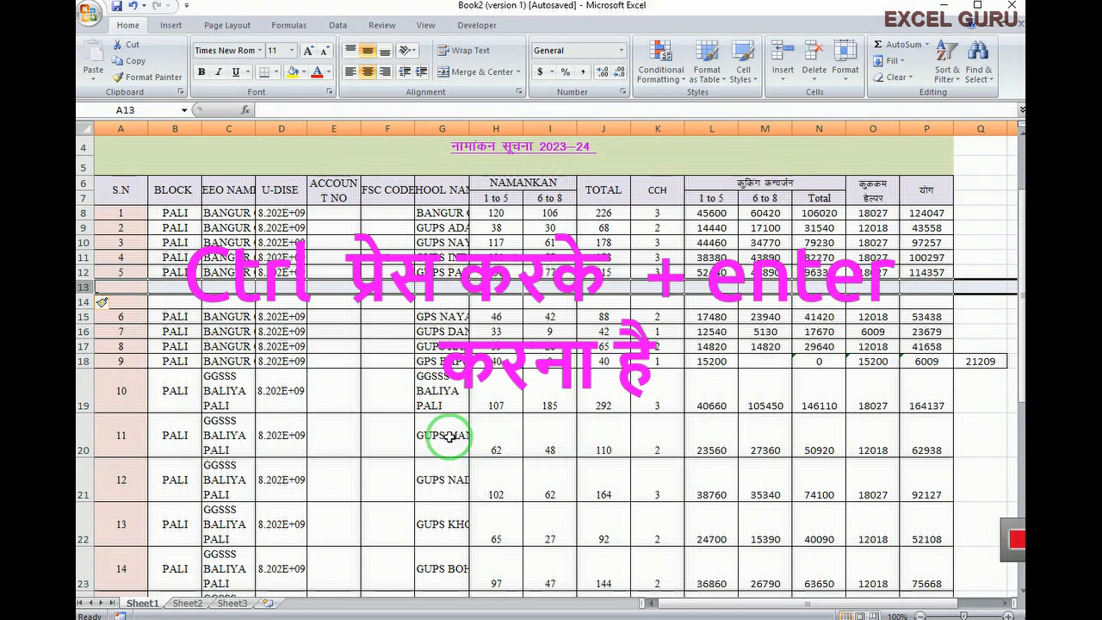
key("ctrl+plus")
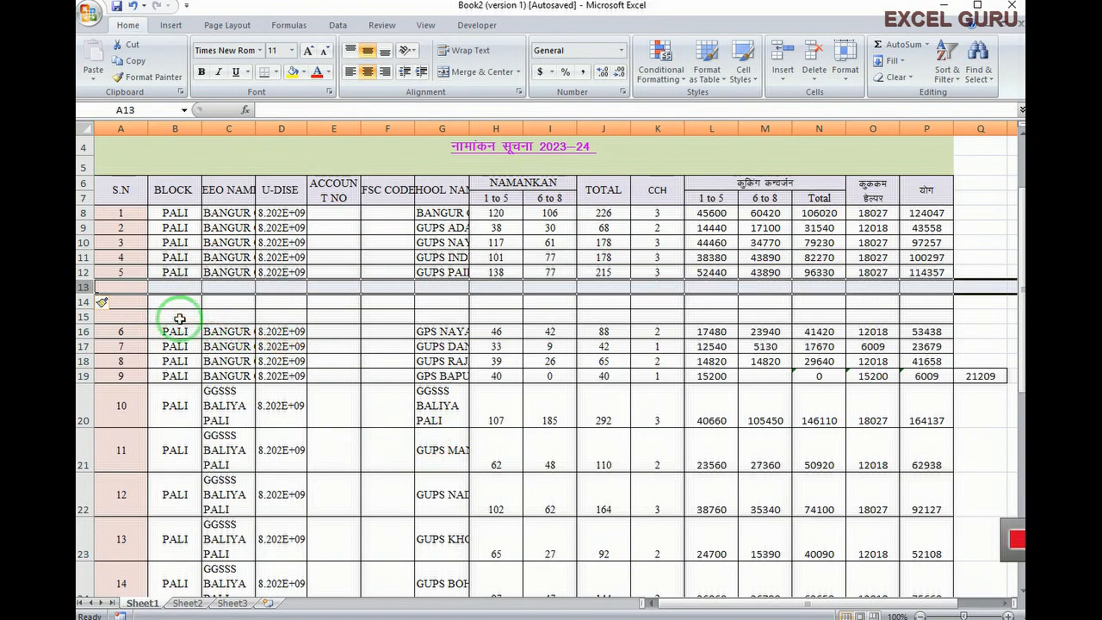
Insert three blank columns at column J before TOTAL, then add a new blank worksheet, Sheet4
left_click(581, 181)
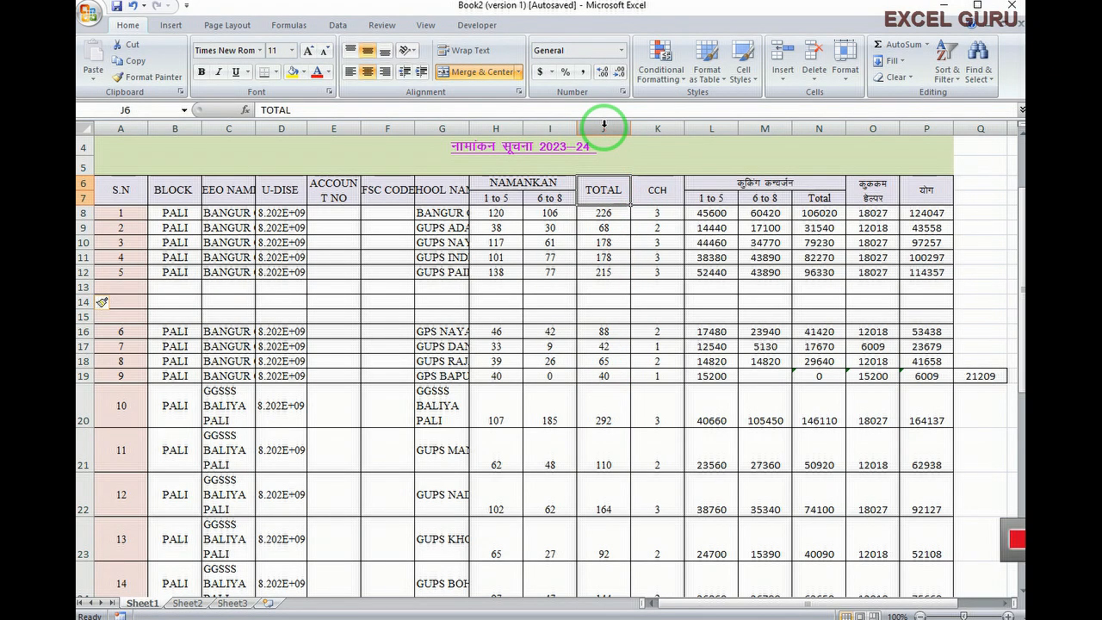
left_click(604, 125)
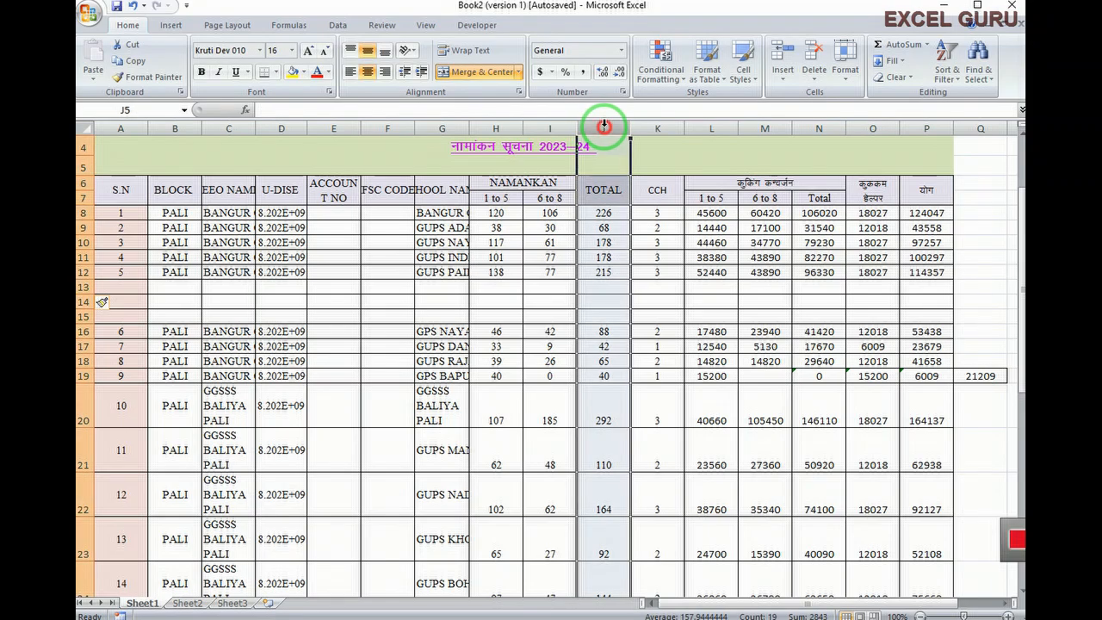
left_click(782, 73)
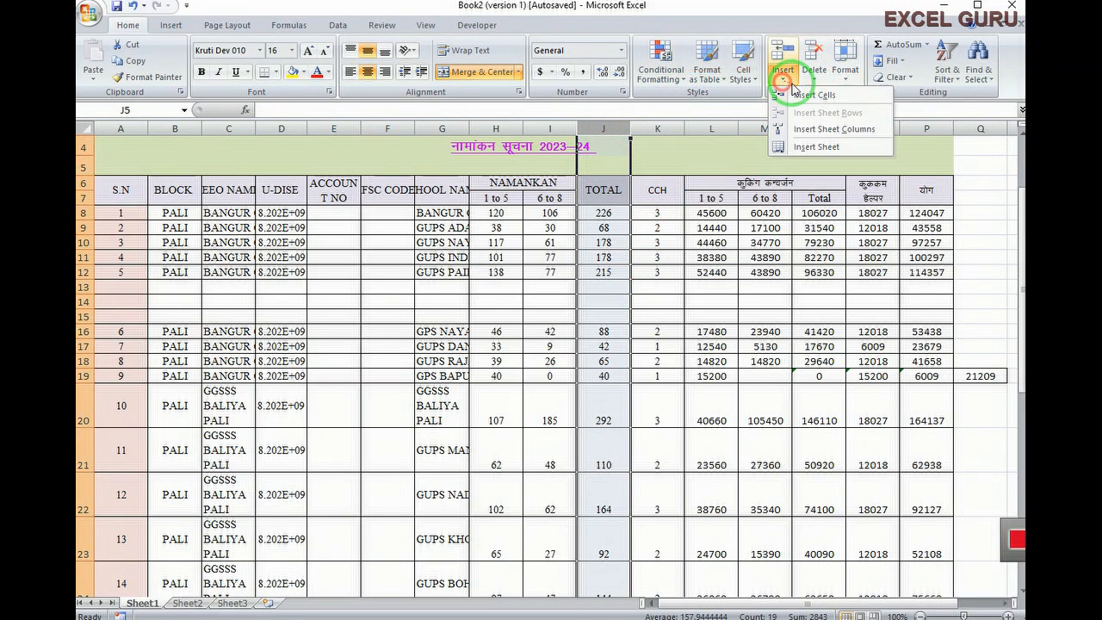
left_click(852, 130)
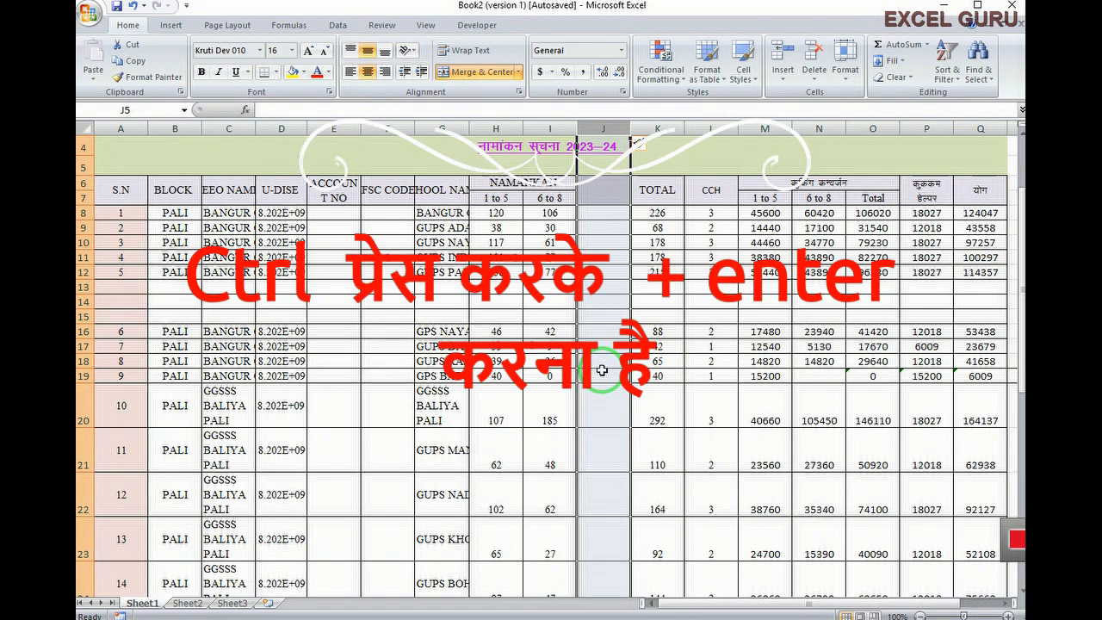
key("ctrl+plus")
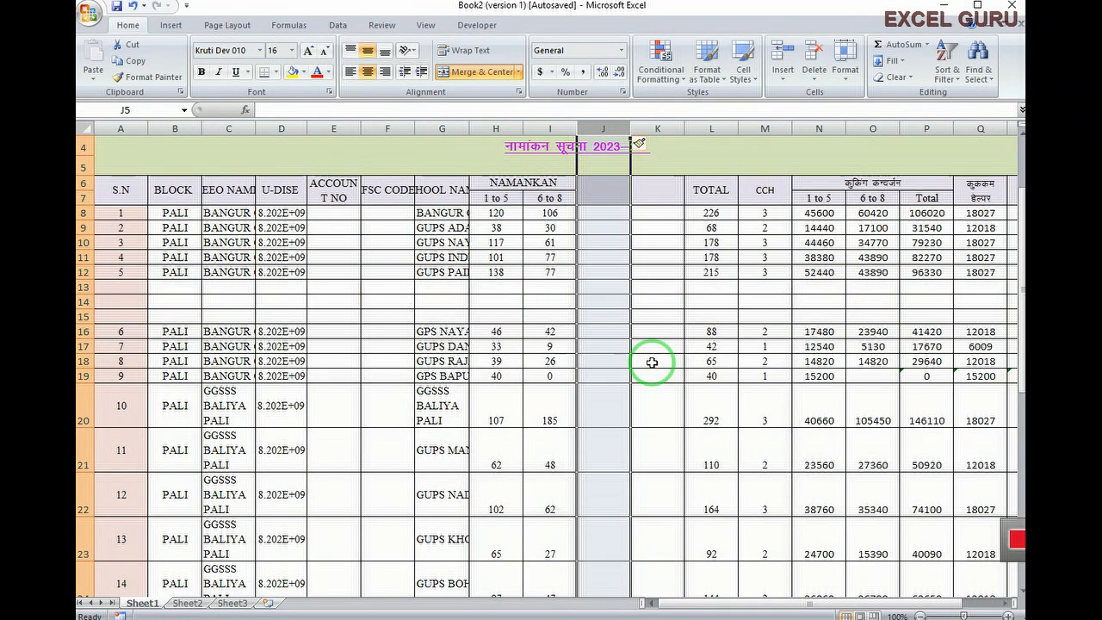
right_click(605, 126)
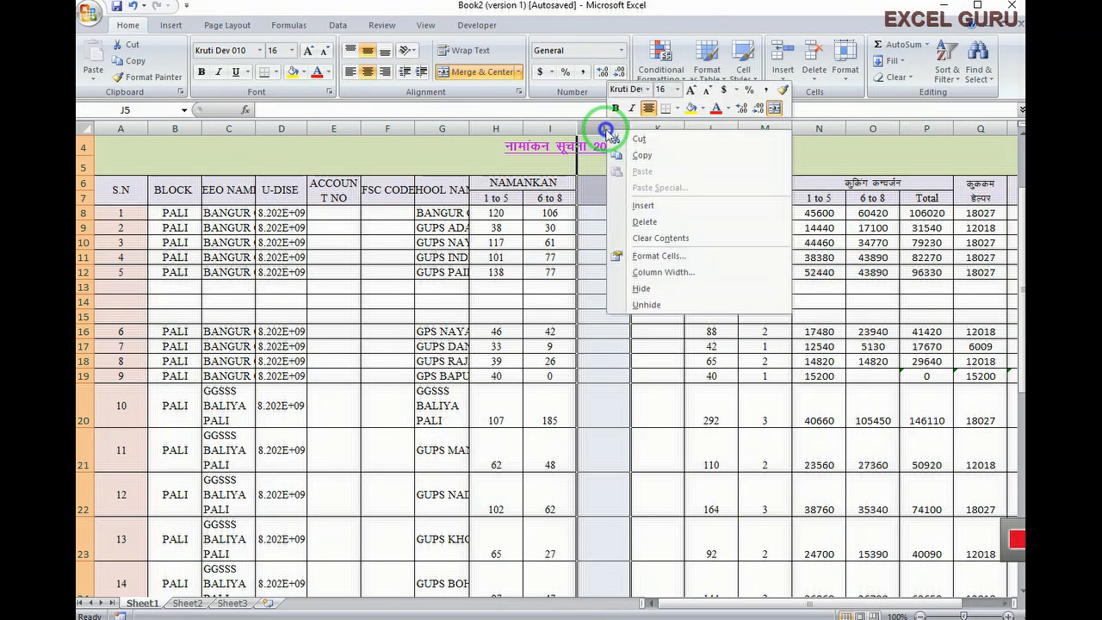
left_click(643, 209)
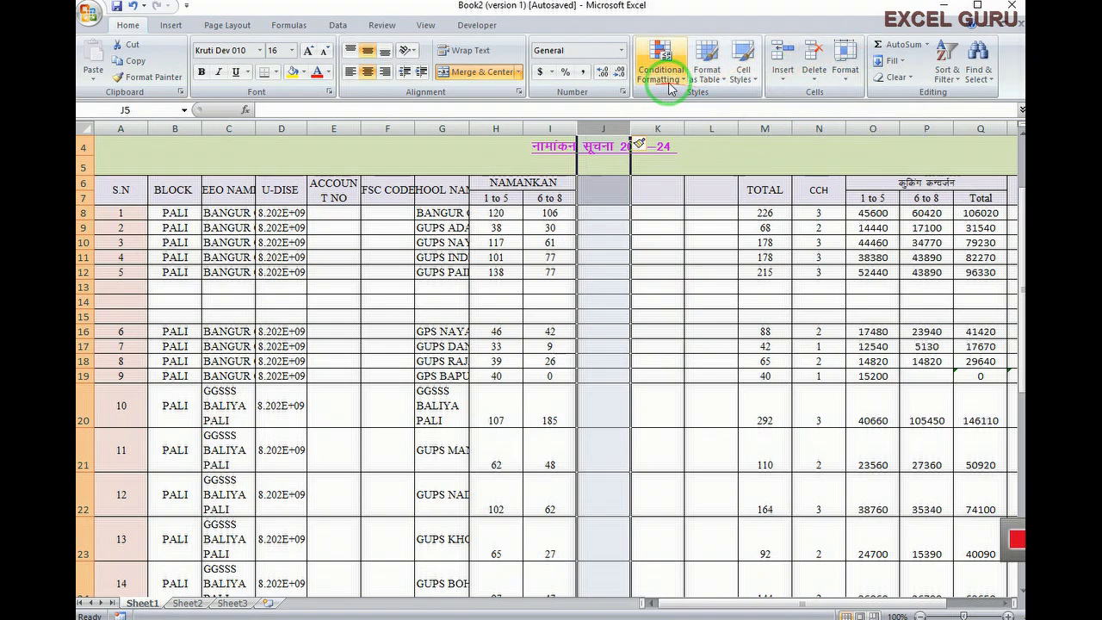
left_click(782, 74)
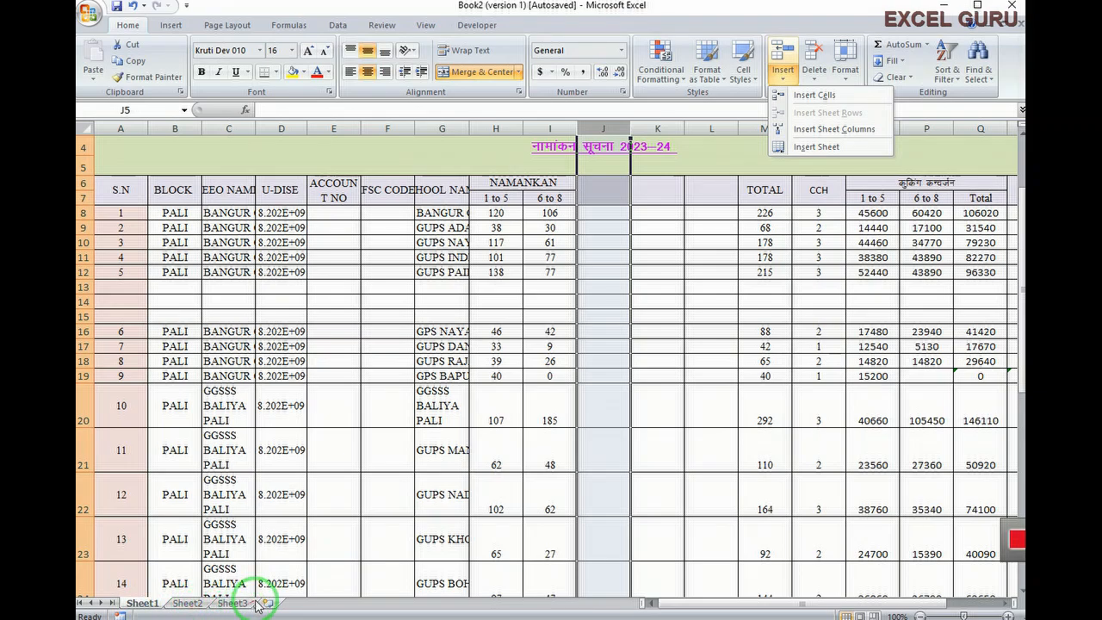
left_click(805, 148)
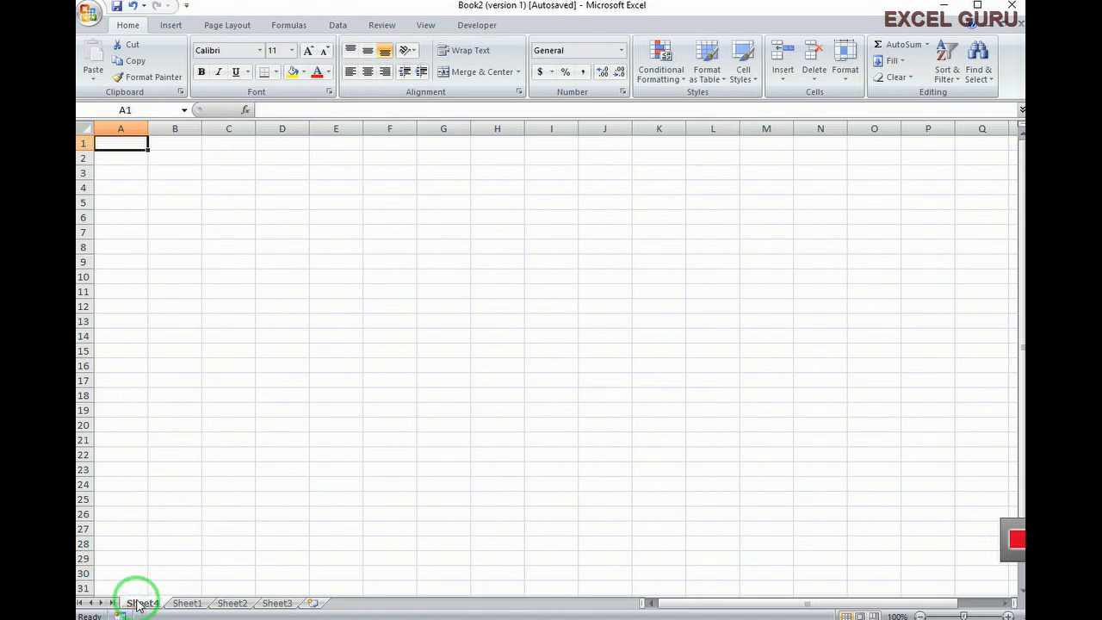
Return from Sheet4 to Sheet1's enrollment table with Ctrl+PageDown
key("ctrl+Page_Down")
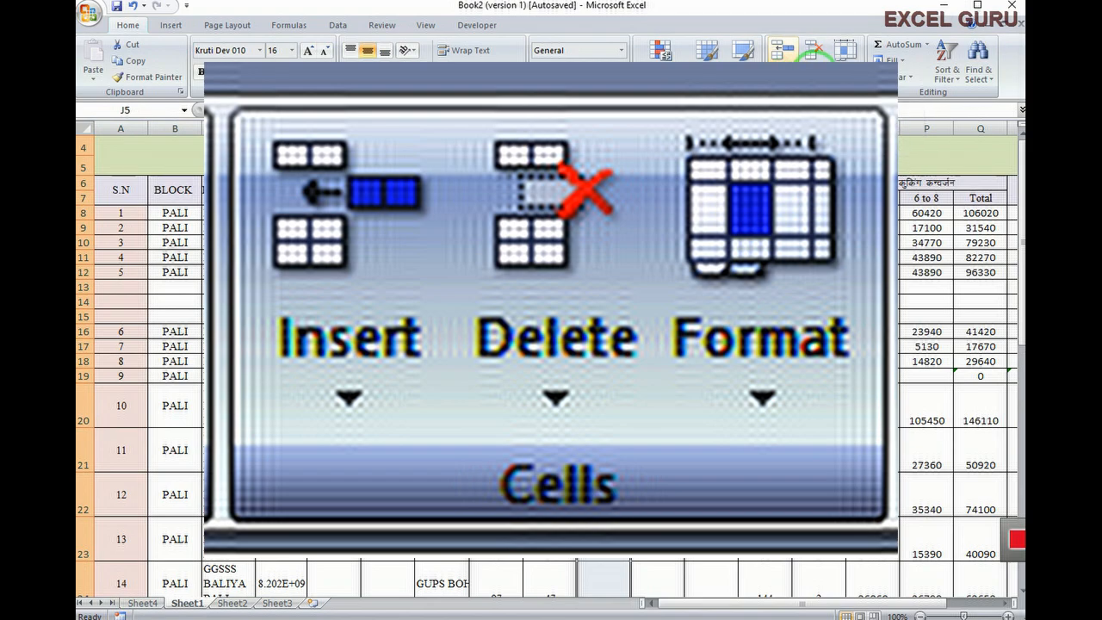
left_click(814, 52)
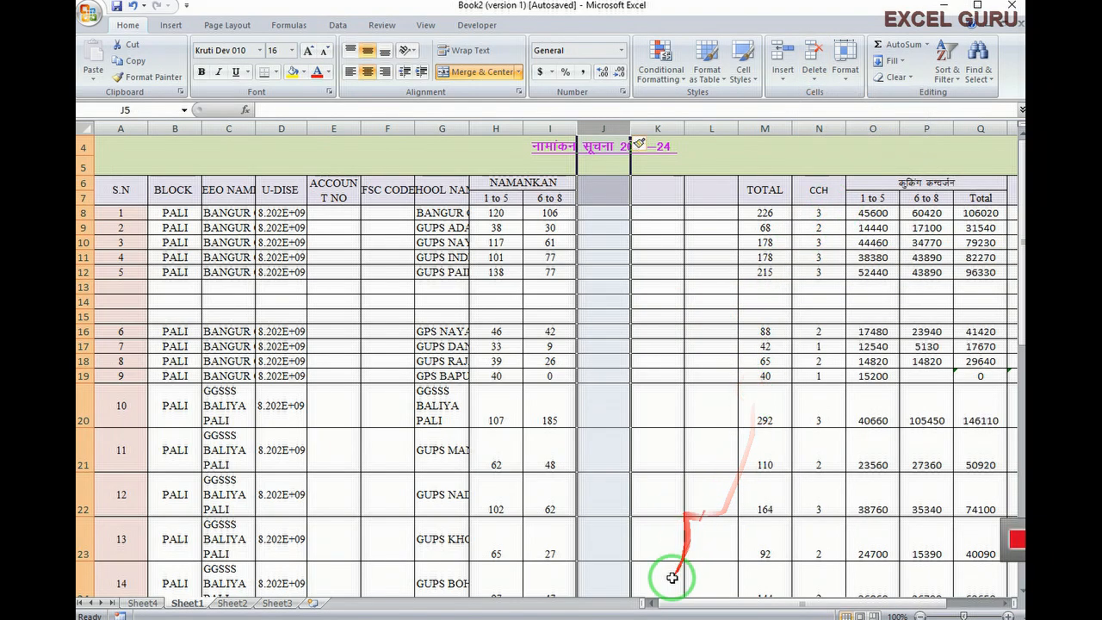
Delete the blank cell P19, shifting row 19's cooking-cost values one column left
left_click_drag(669, 597, 763, 560)
left_click(769, 375)
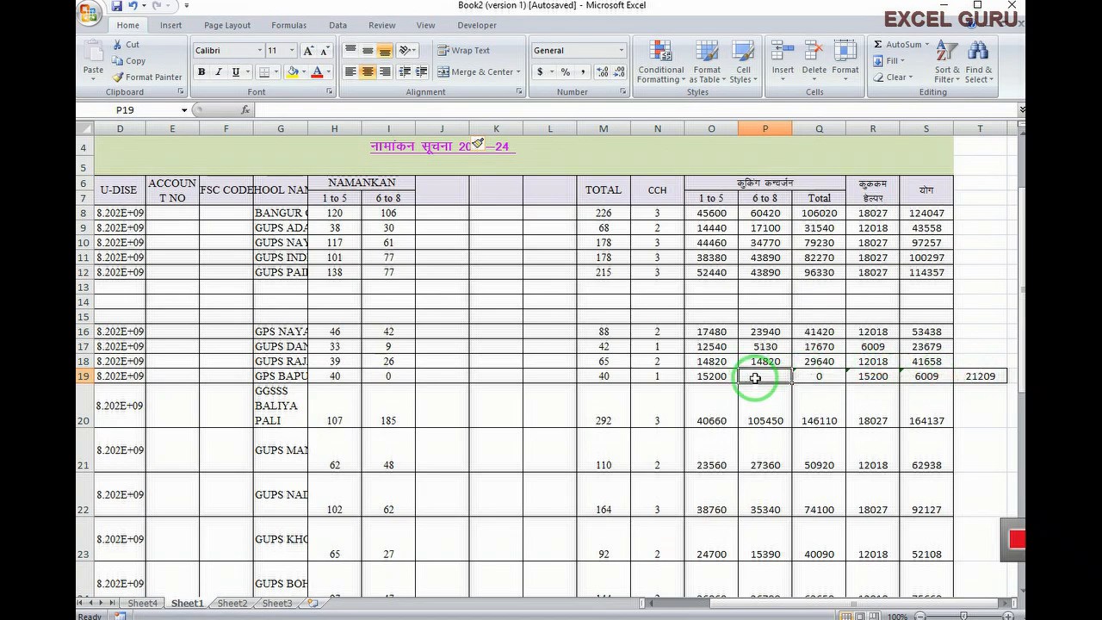
left_click(815, 83)
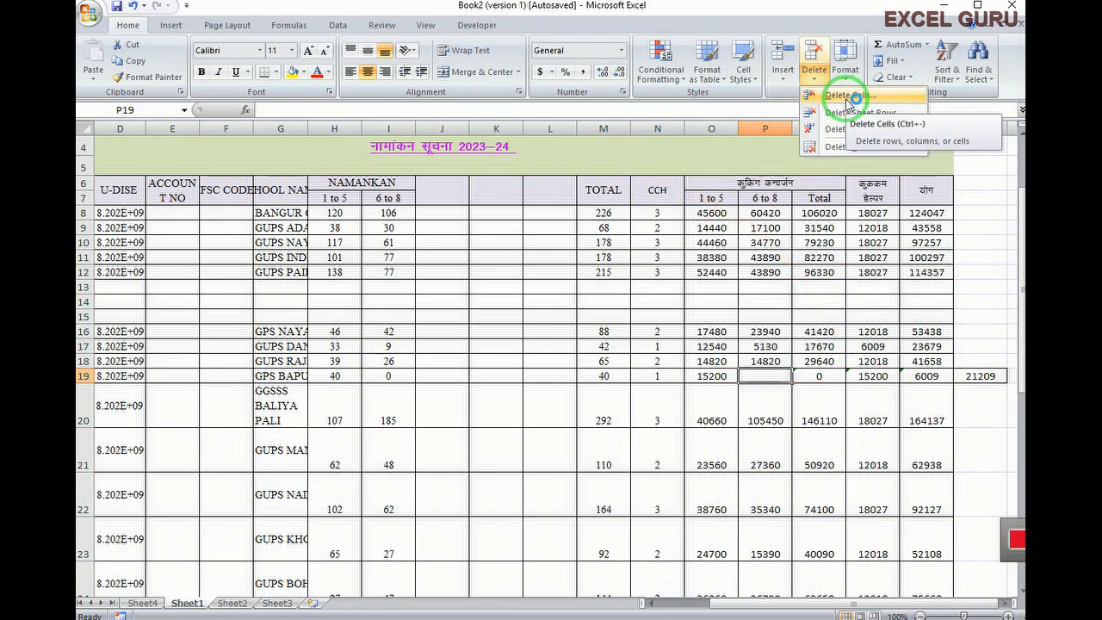
left_click(848, 101)
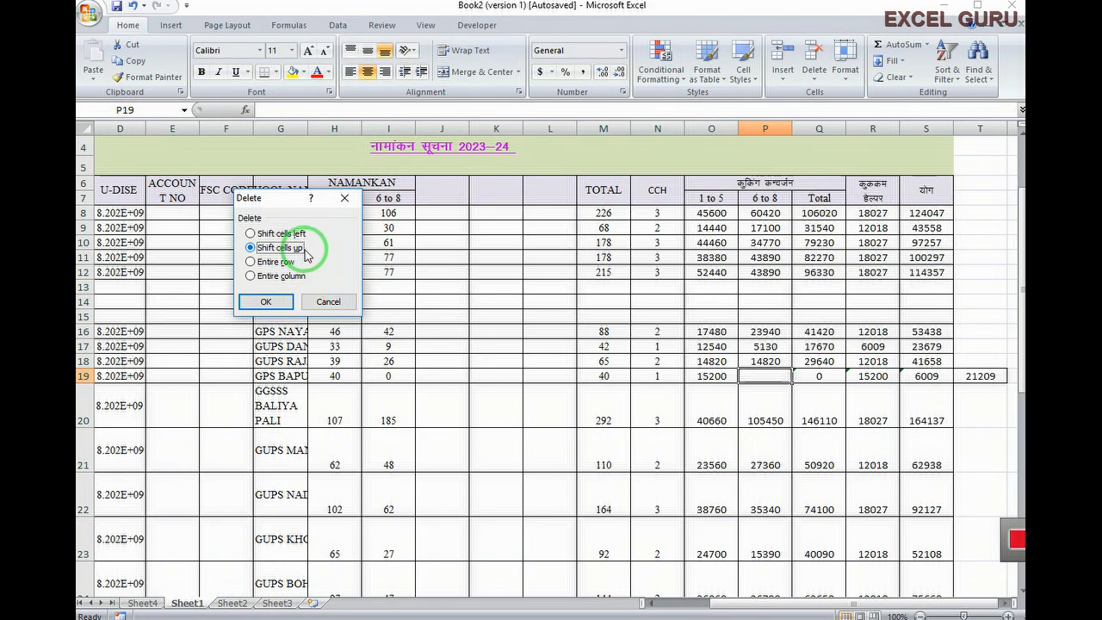
left_click(252, 233)
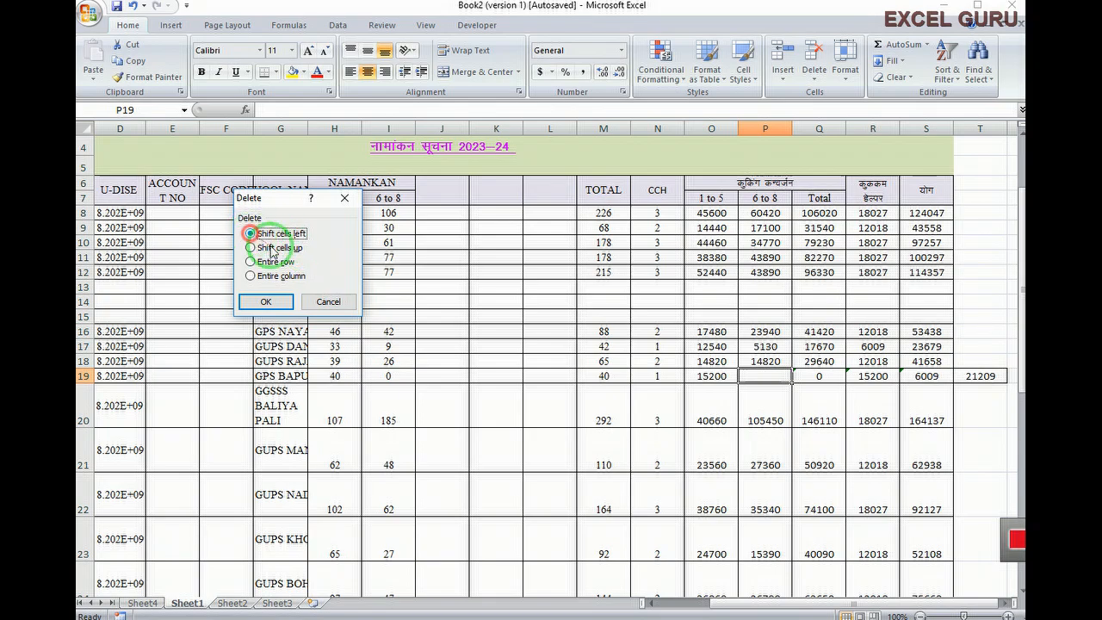
left_click(266, 302)
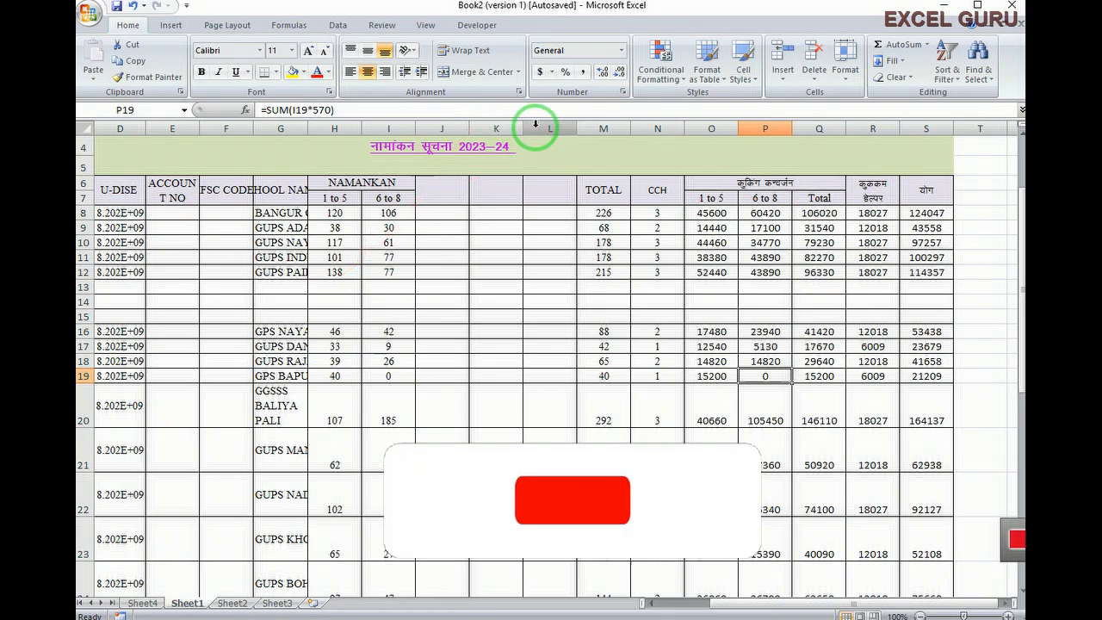
Delete the empty columns L, K and J so TOTAL returns to column J
left_click(531, 126)
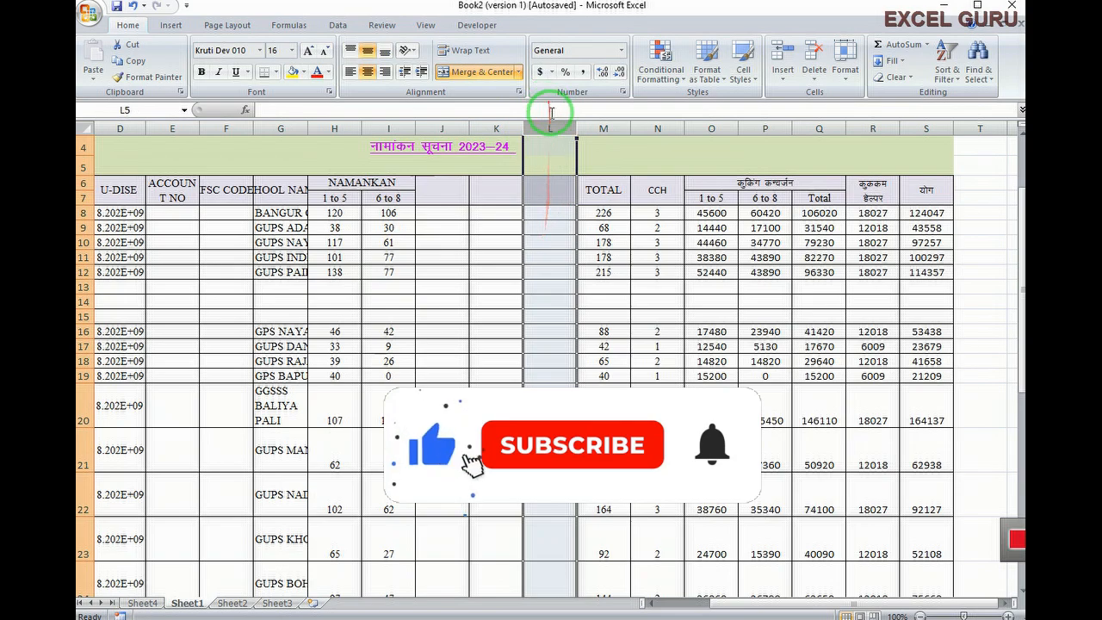
left_click(813, 73)
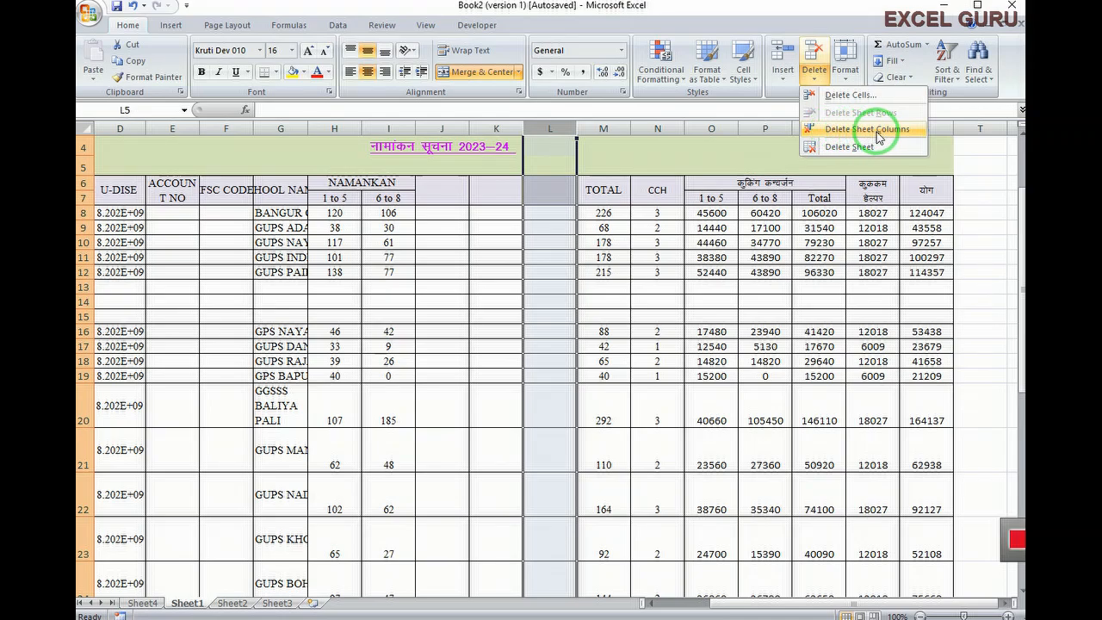
left_click(878, 138)
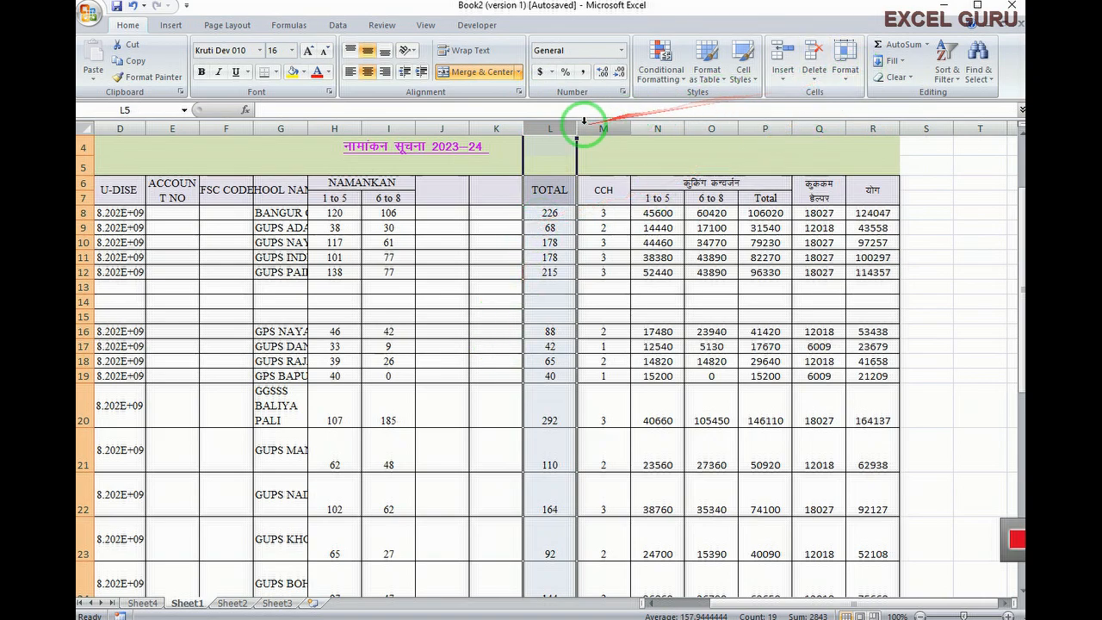
left_click(495, 127)
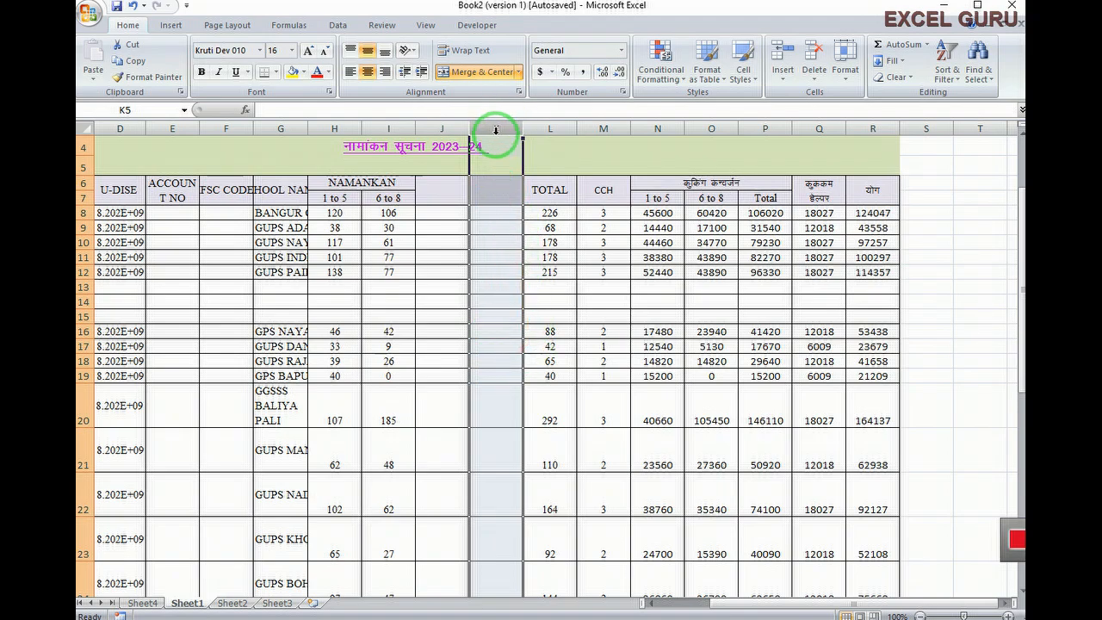
right_click(496, 129)
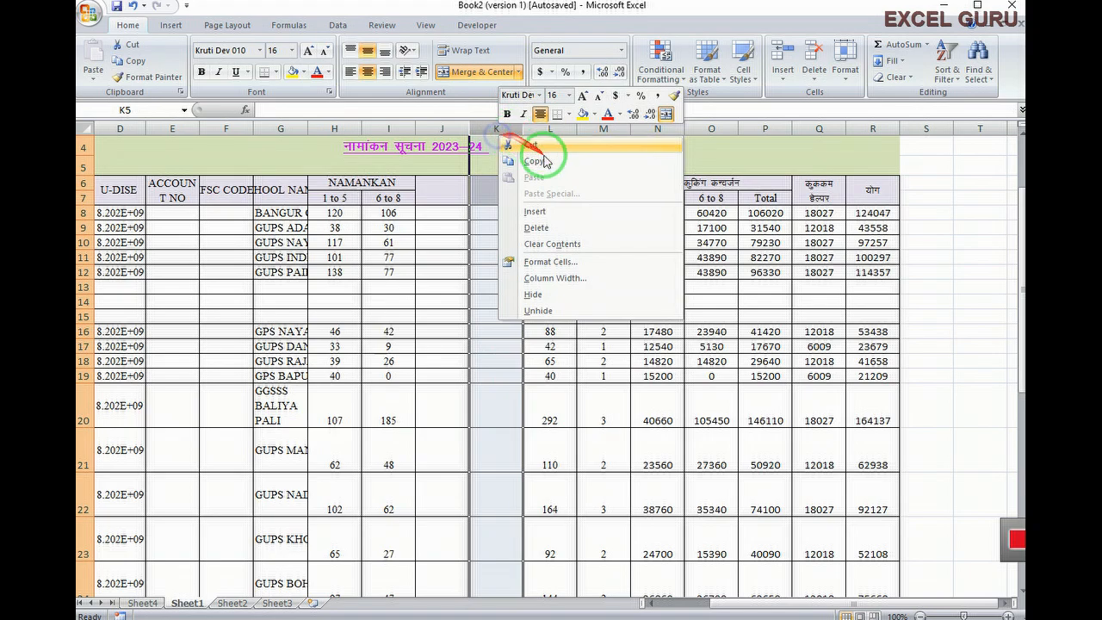
left_click(536, 231)
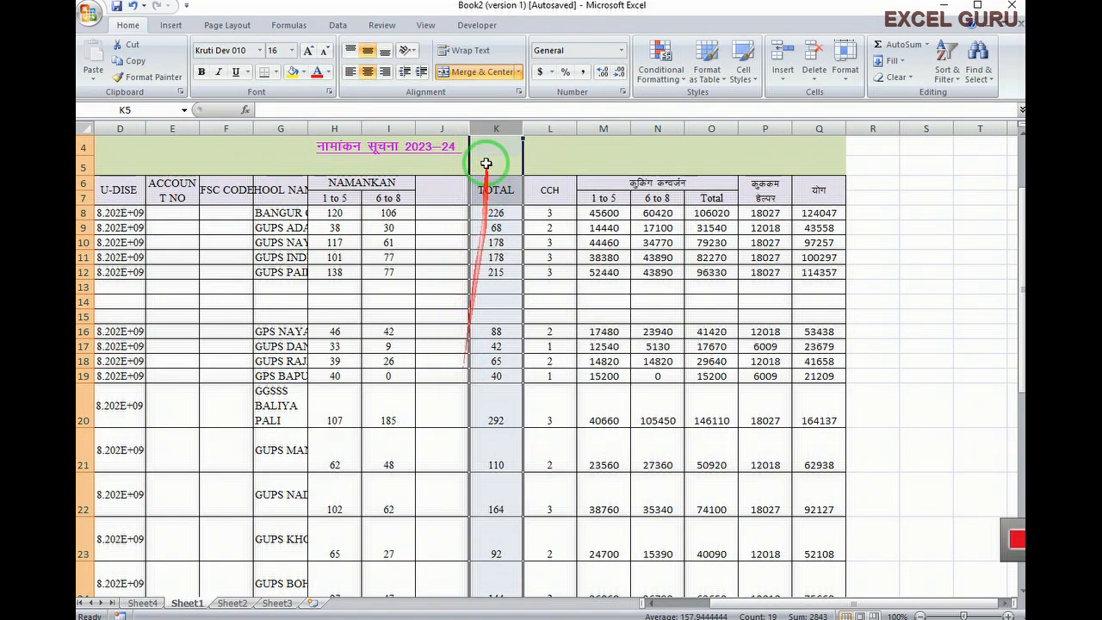
left_click(446, 126)
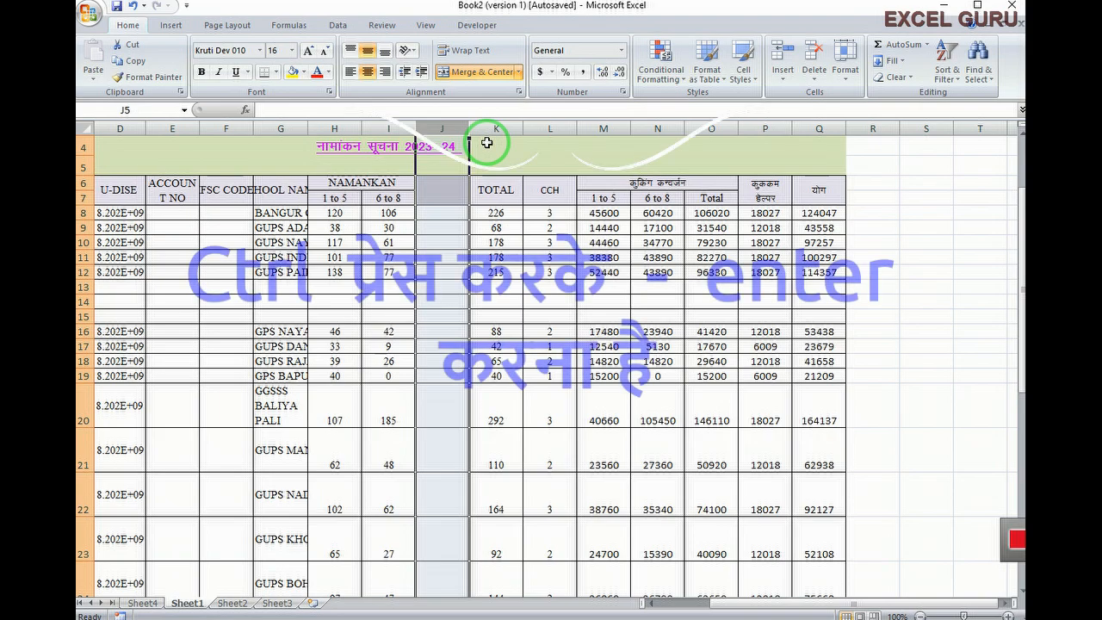
key("ctrl+minus")
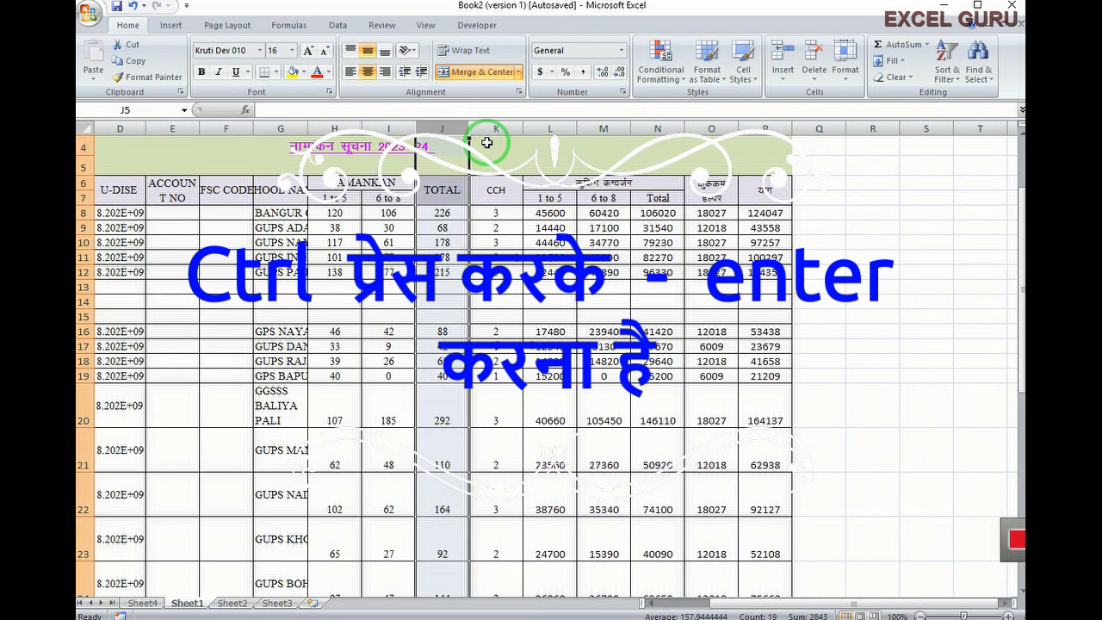
Delete the three blank rows between schools 5 and 6, moving school 6 to row 13
left_click(82, 301)
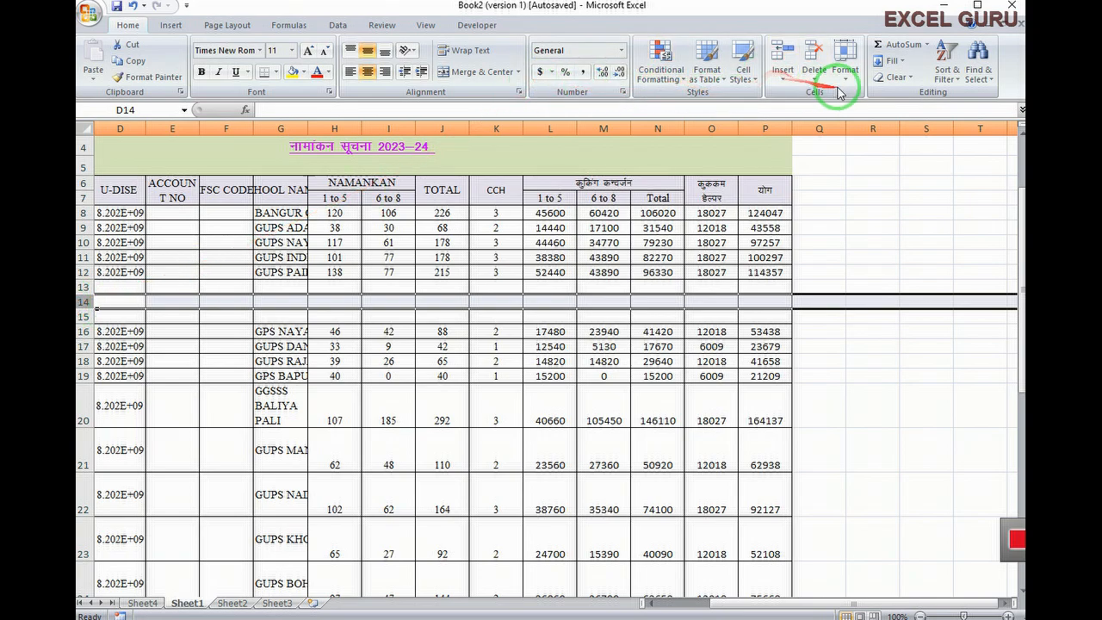
left_click(814, 74)
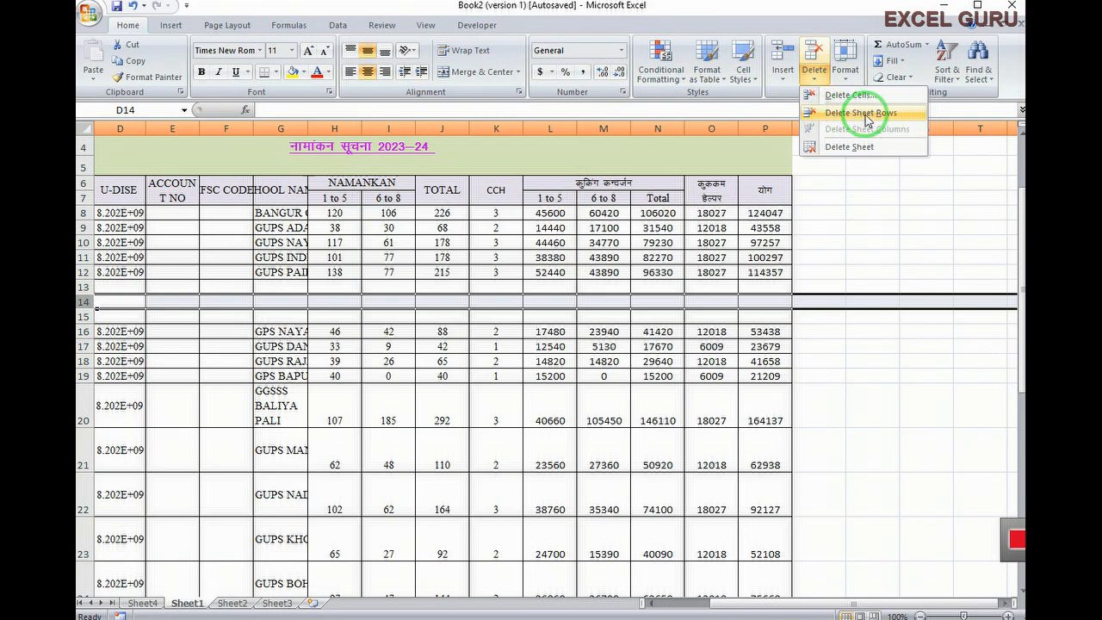
left_click(866, 120)
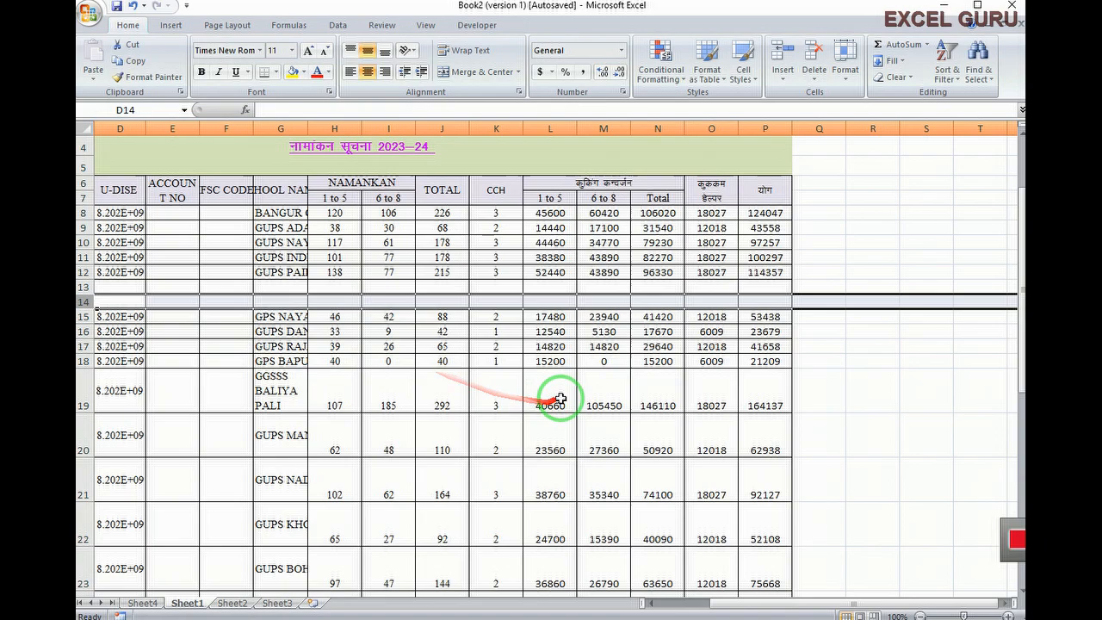
right_click(84, 301)
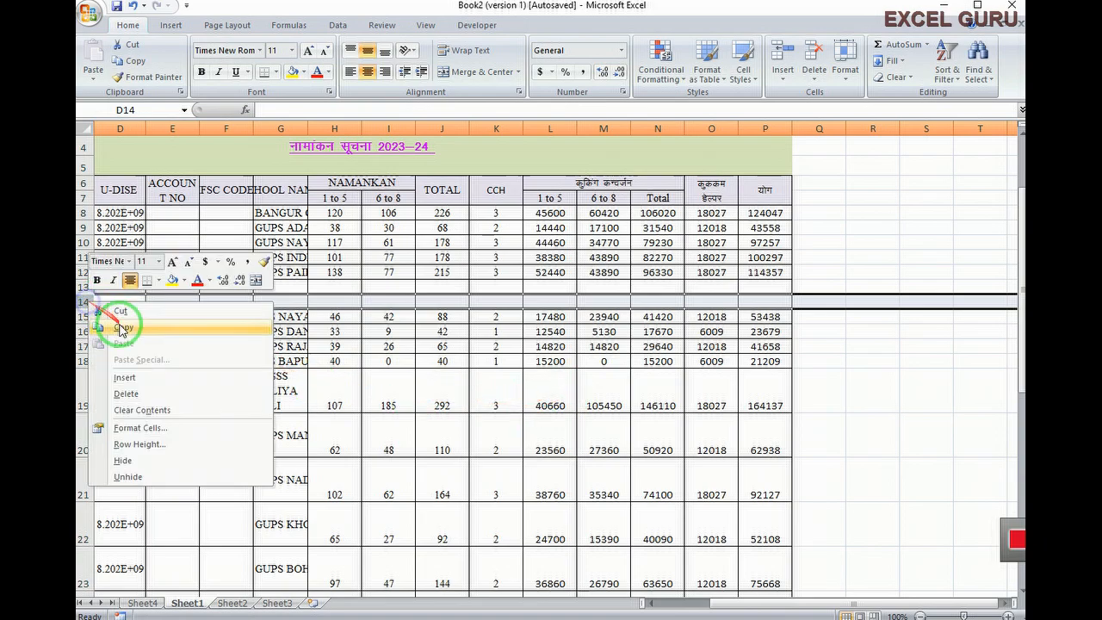
left_click(128, 394)
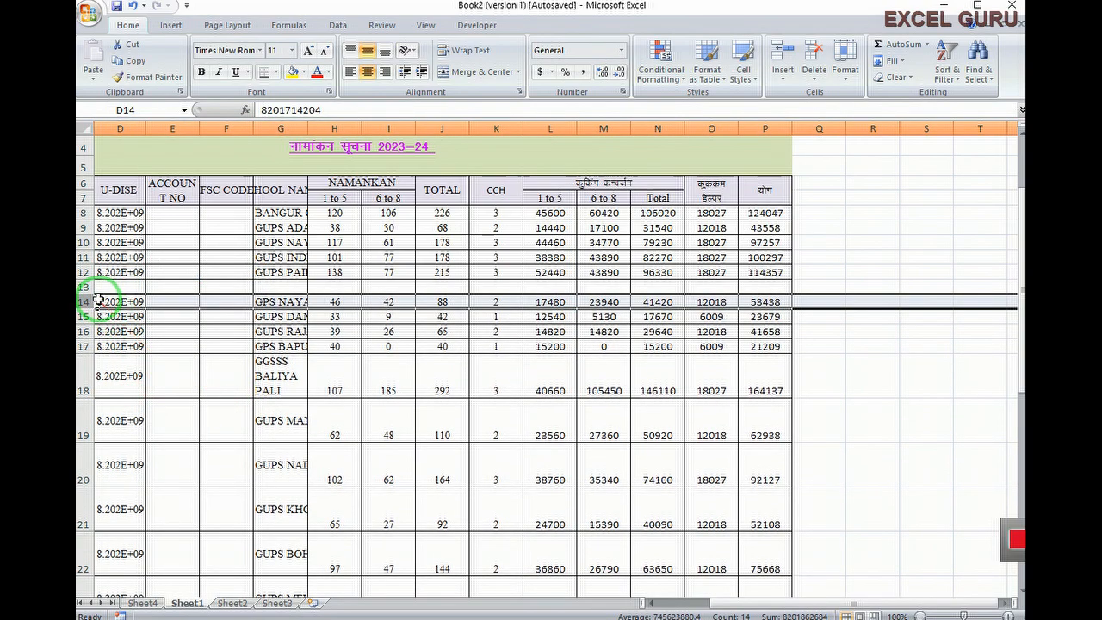
left_click(85, 287)
key("ctrl+minus")
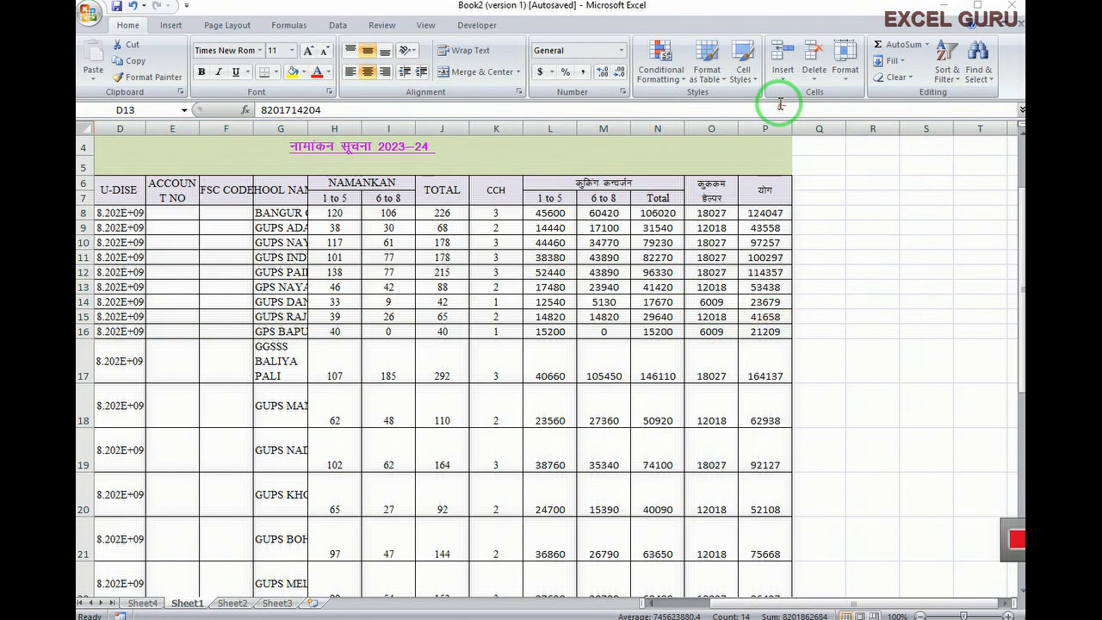
Switch to the empty Sheet4 and remove it with Delete Sheet
left_click(813, 84)
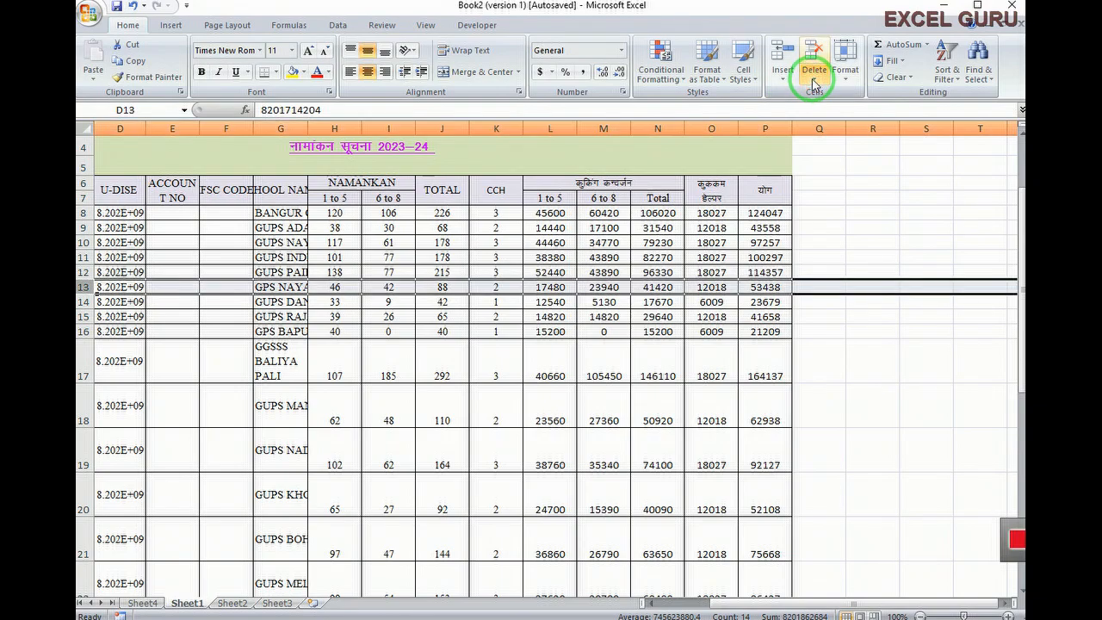
left_click(813, 85)
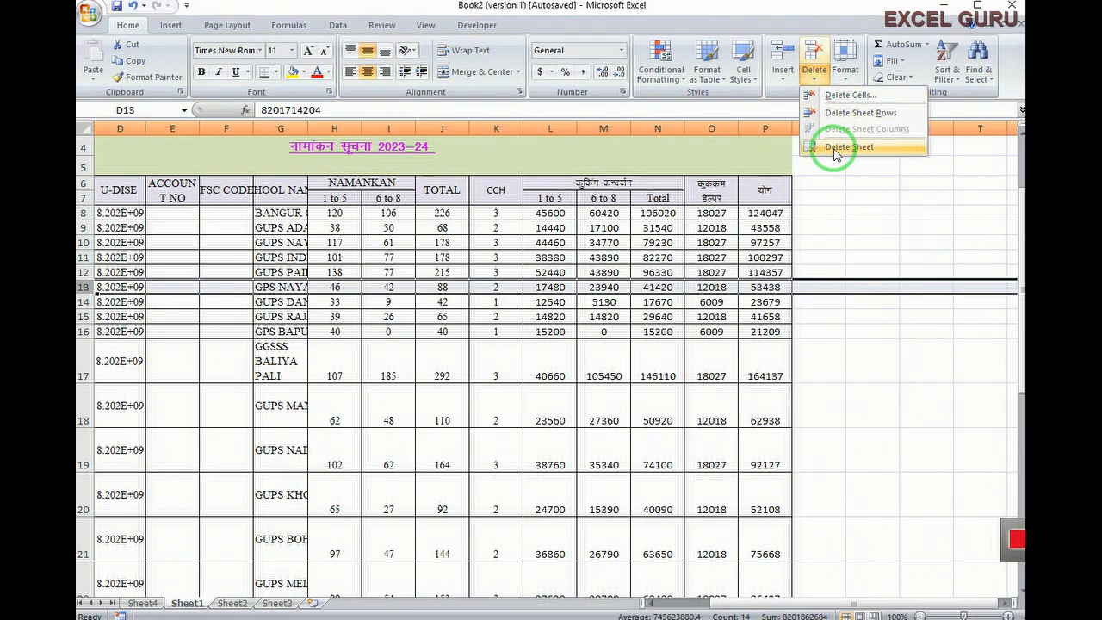
left_click(687, 376)
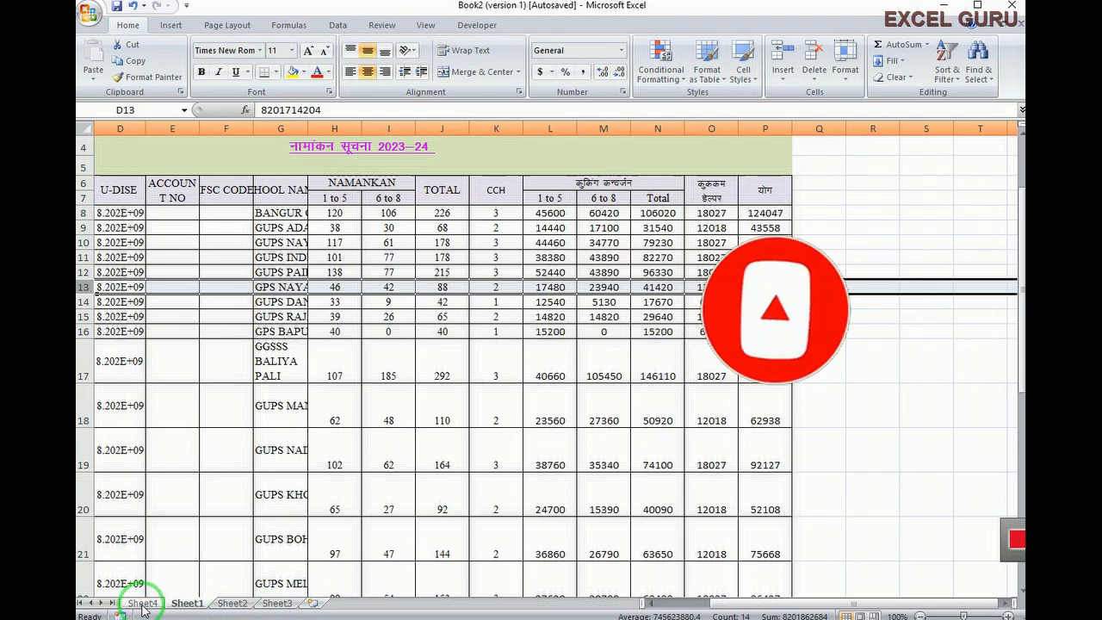
left_click(141, 605)
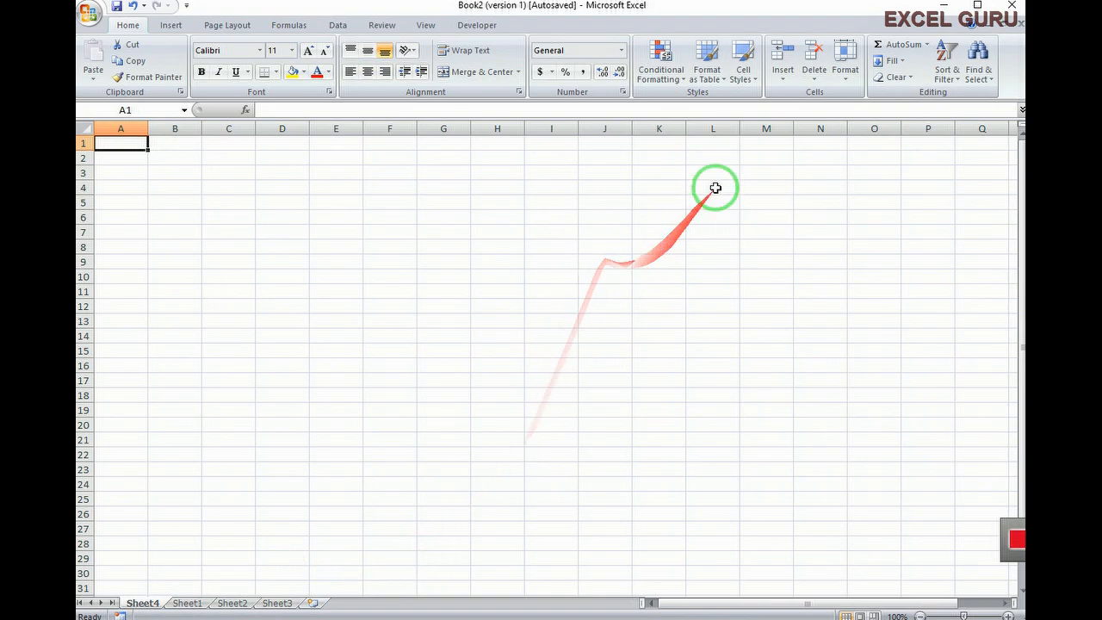
left_click(814, 73)
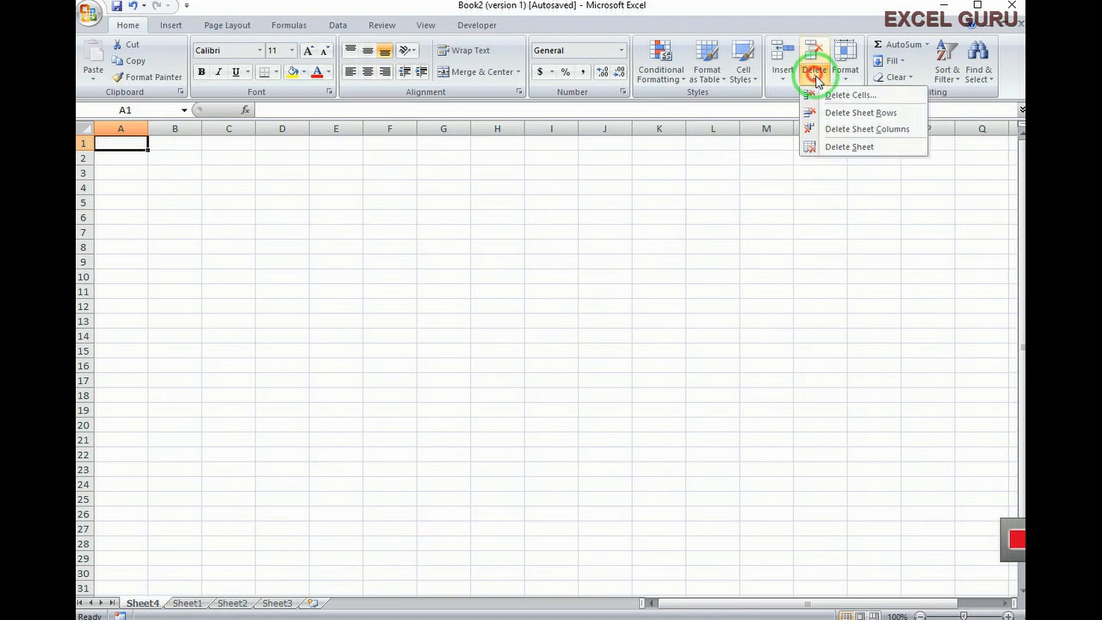
left_click(848, 147)
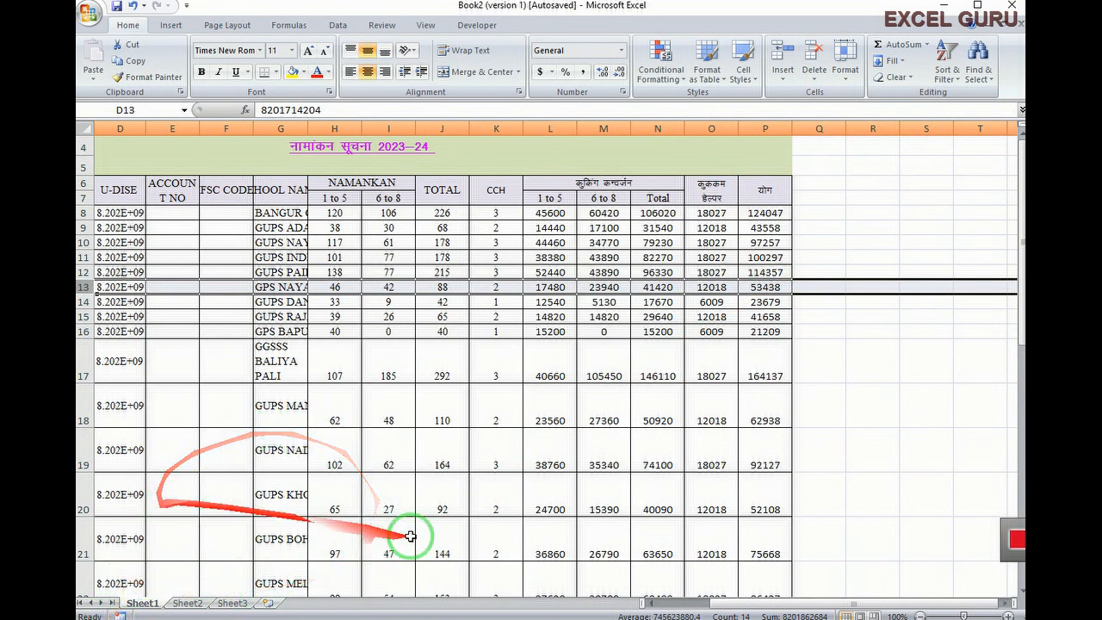
right_click(148, 605)
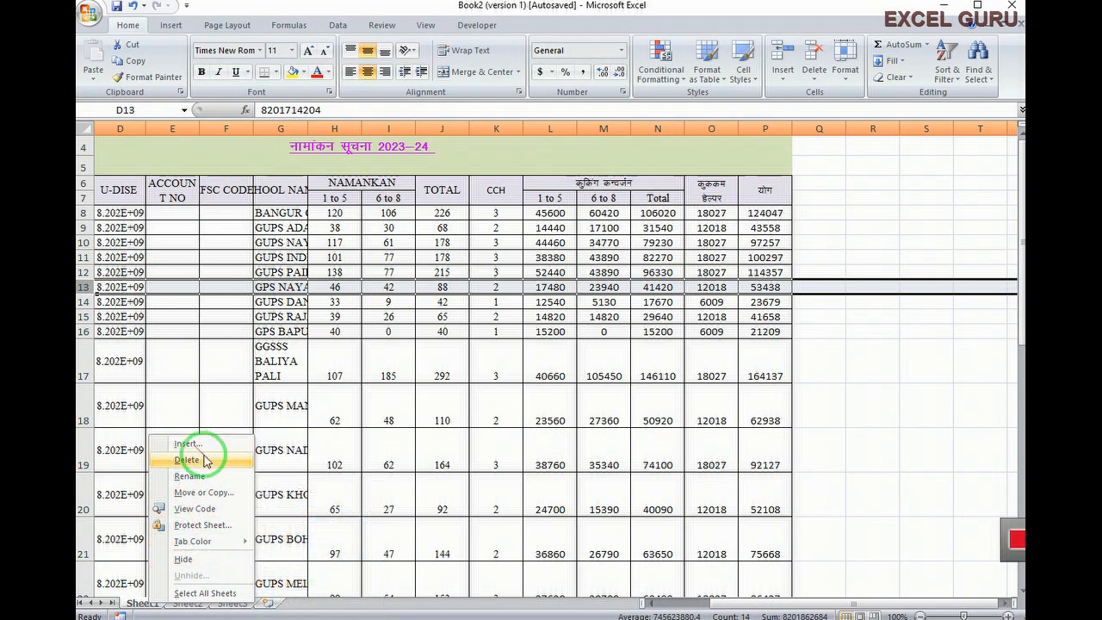
left_click(862, 410)
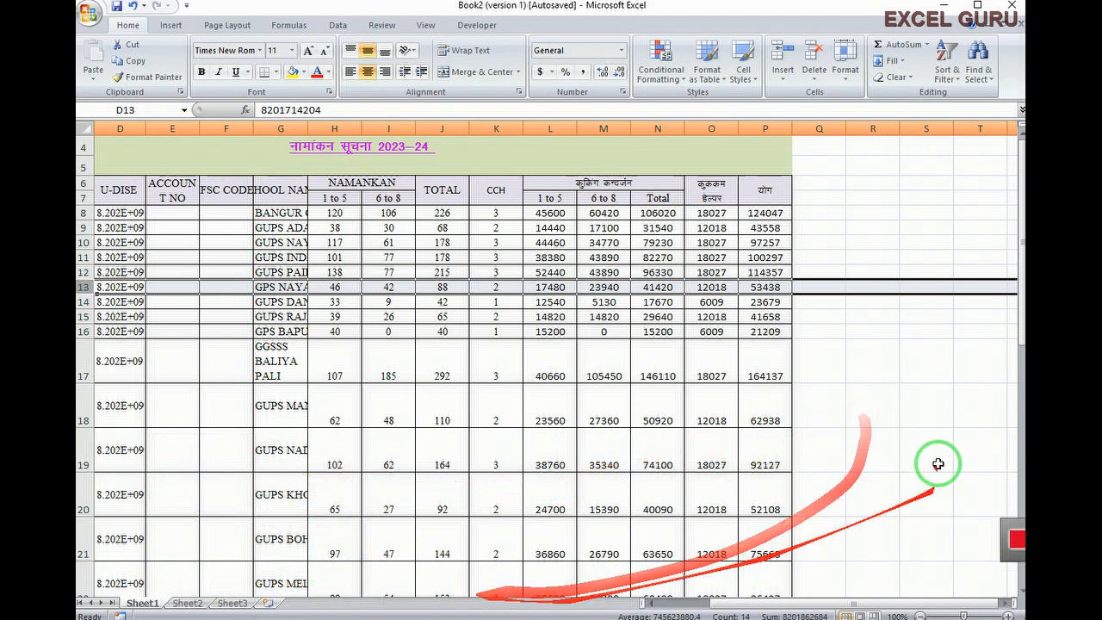
left_click(891, 440)
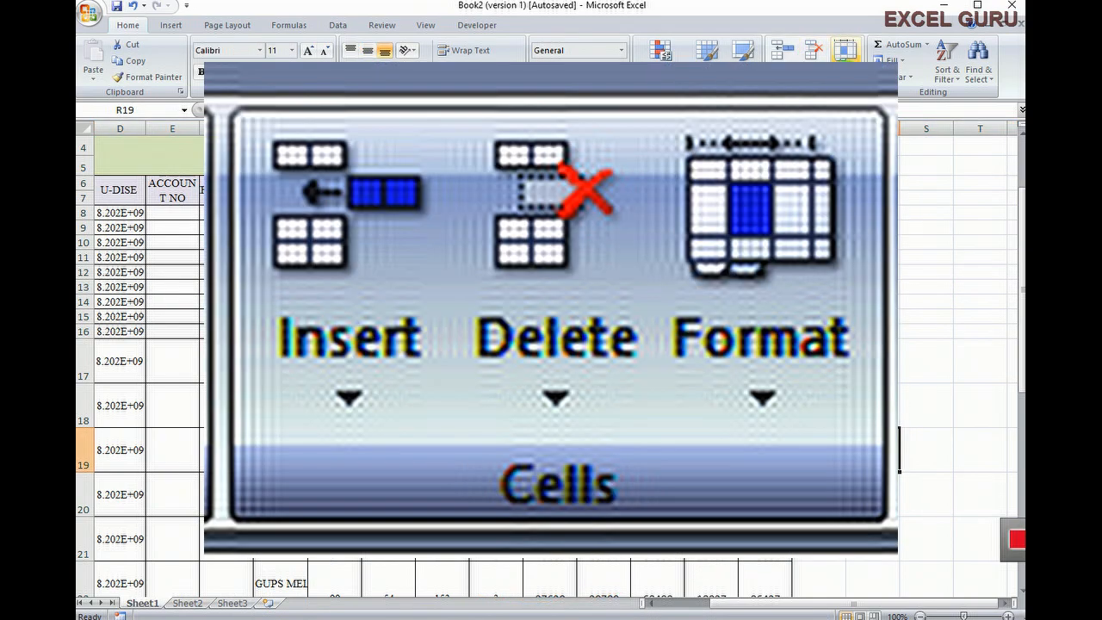
left_click(846, 50)
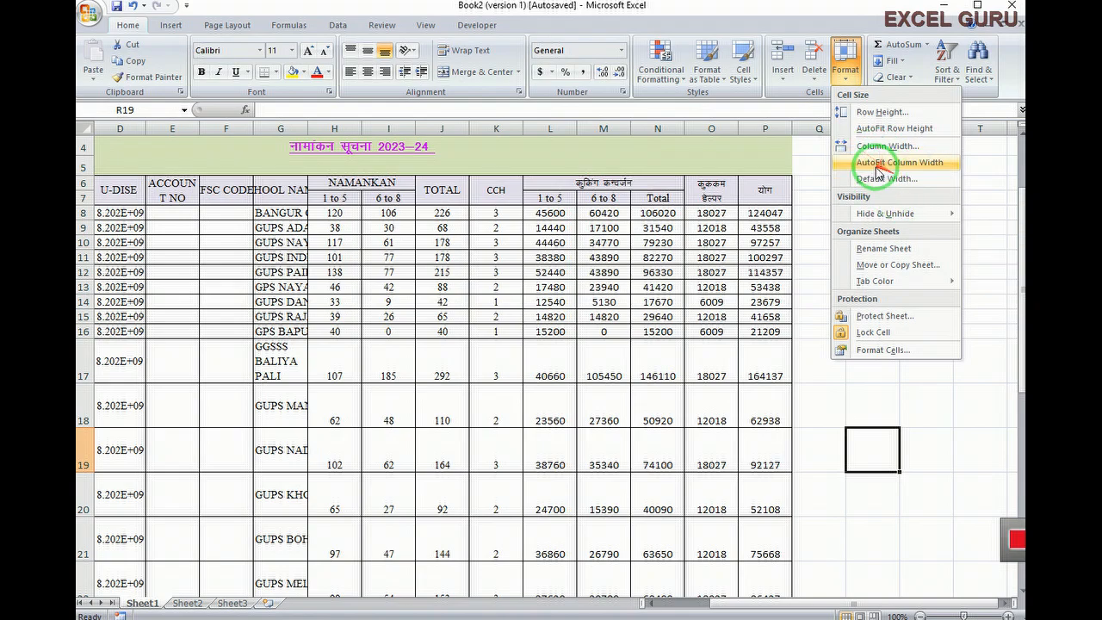
mouse_move(851, 214)
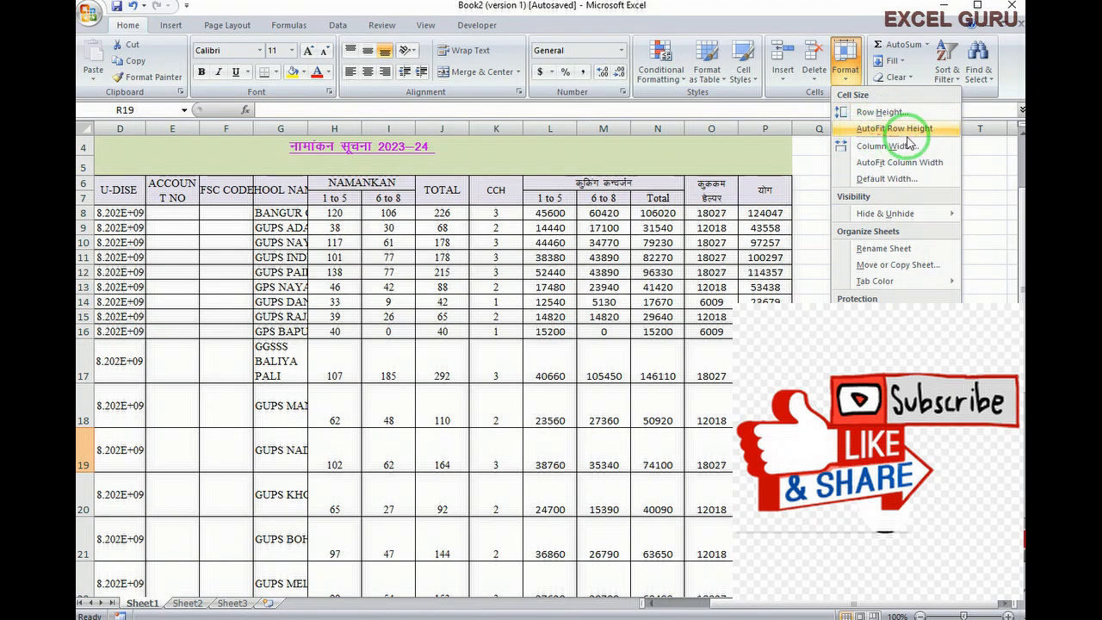
left_click(906, 134)
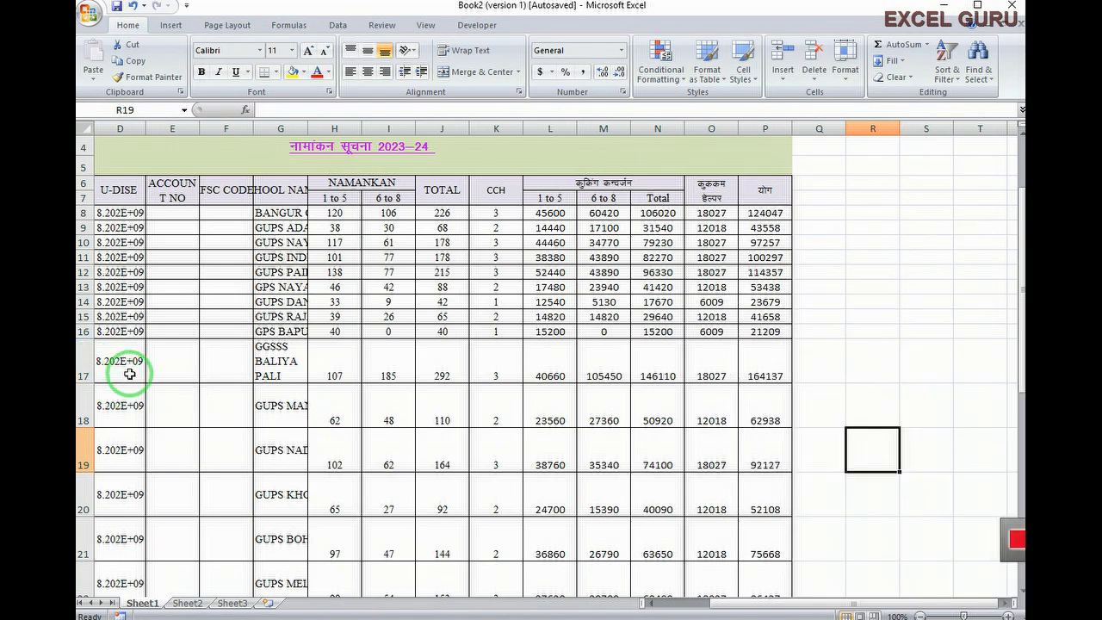
Auto-fit the height of row 13
left_click(84, 286)
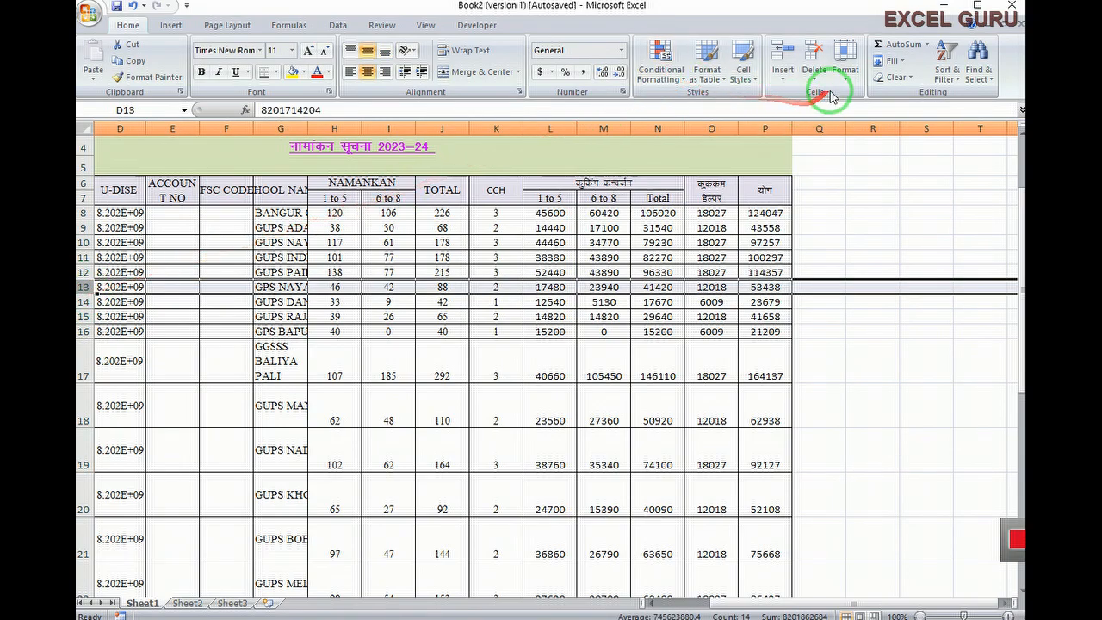
left_click(845, 62)
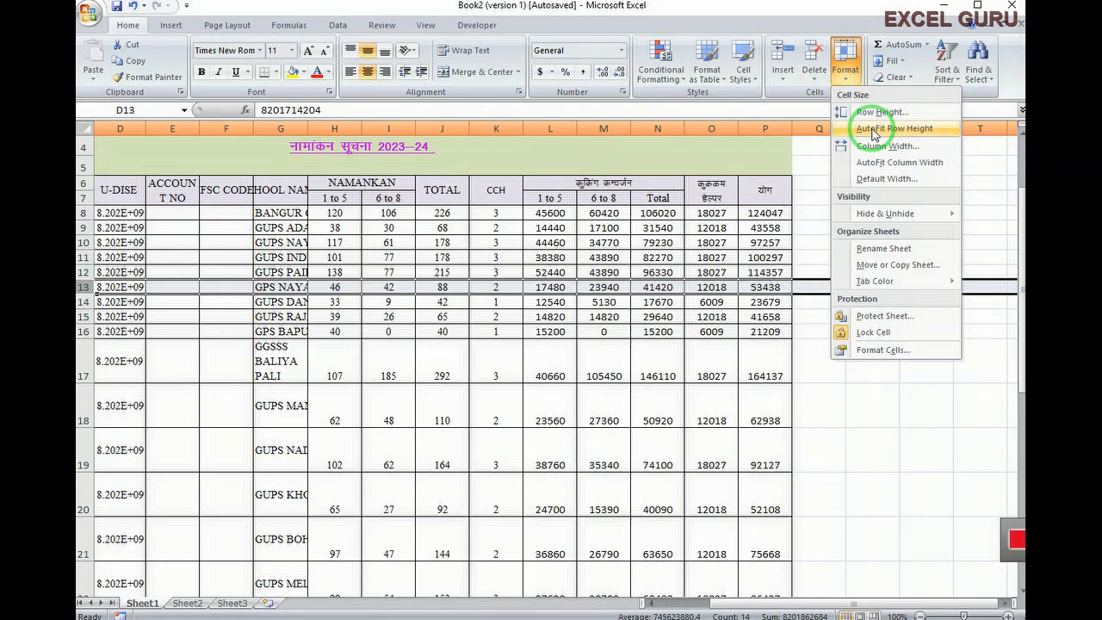
left_click(873, 131)
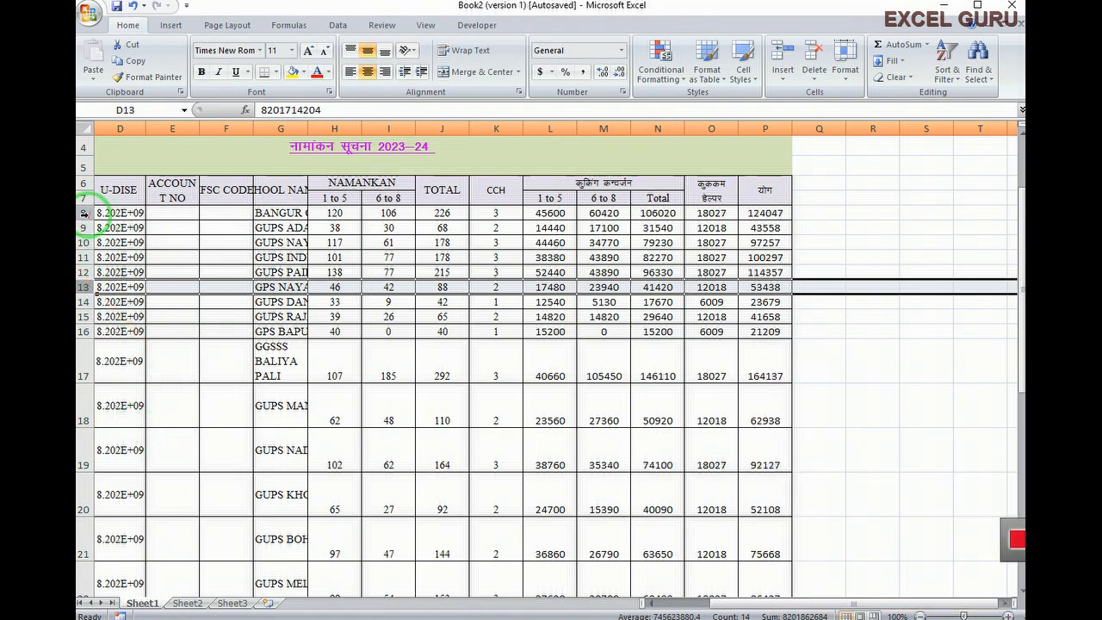
Set rows 8 to 16 to a row height of 22
left_click_drag(83, 212, 83, 331)
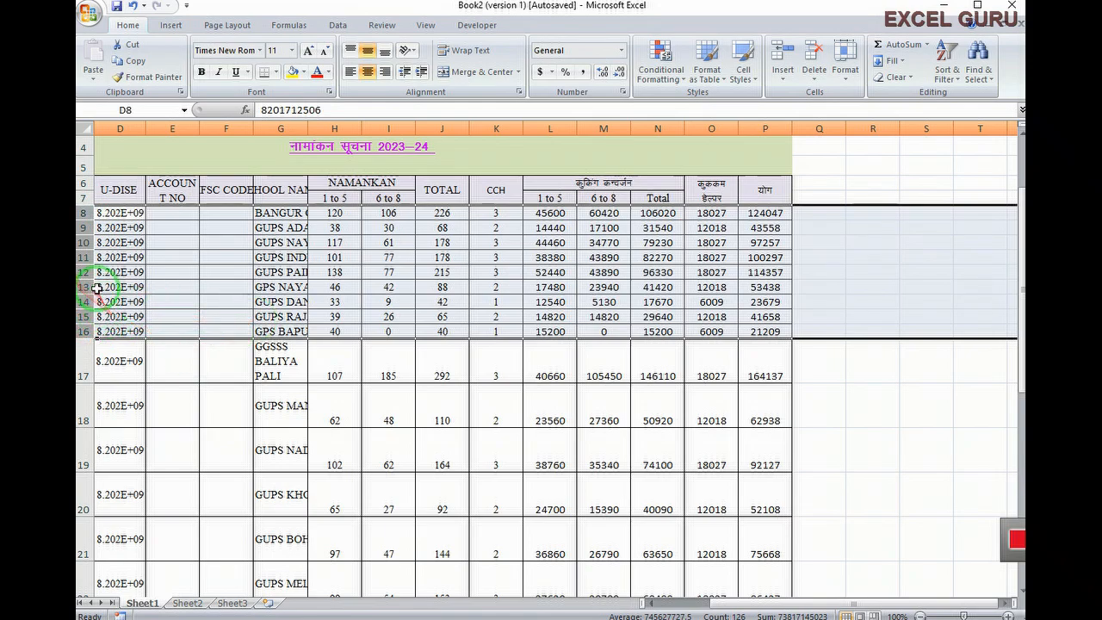
left_click(847, 79)
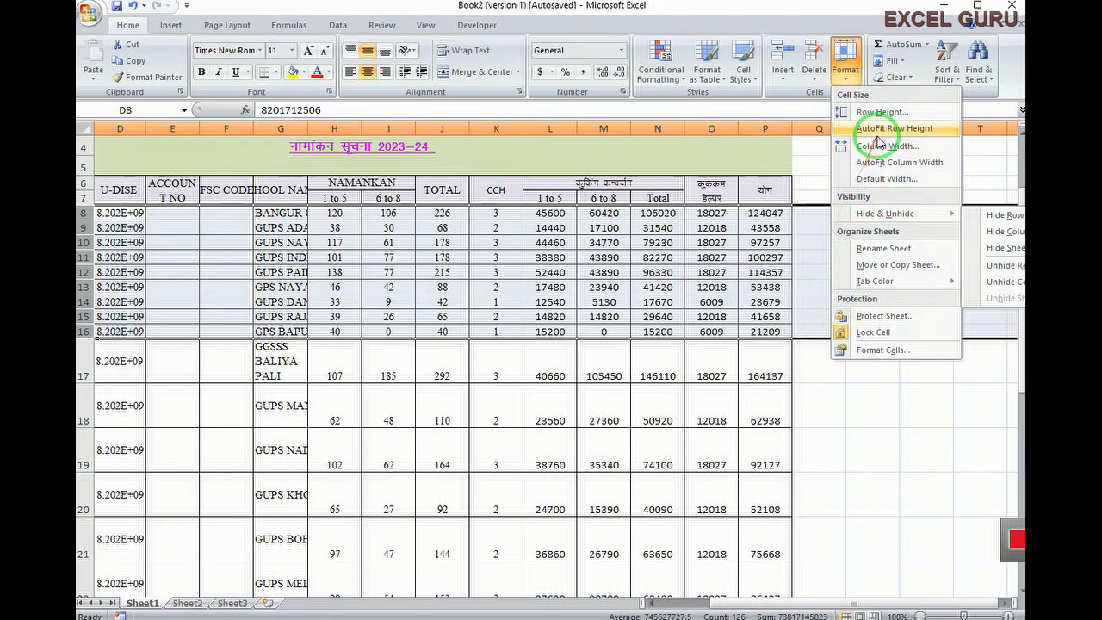
left_click(729, 529)
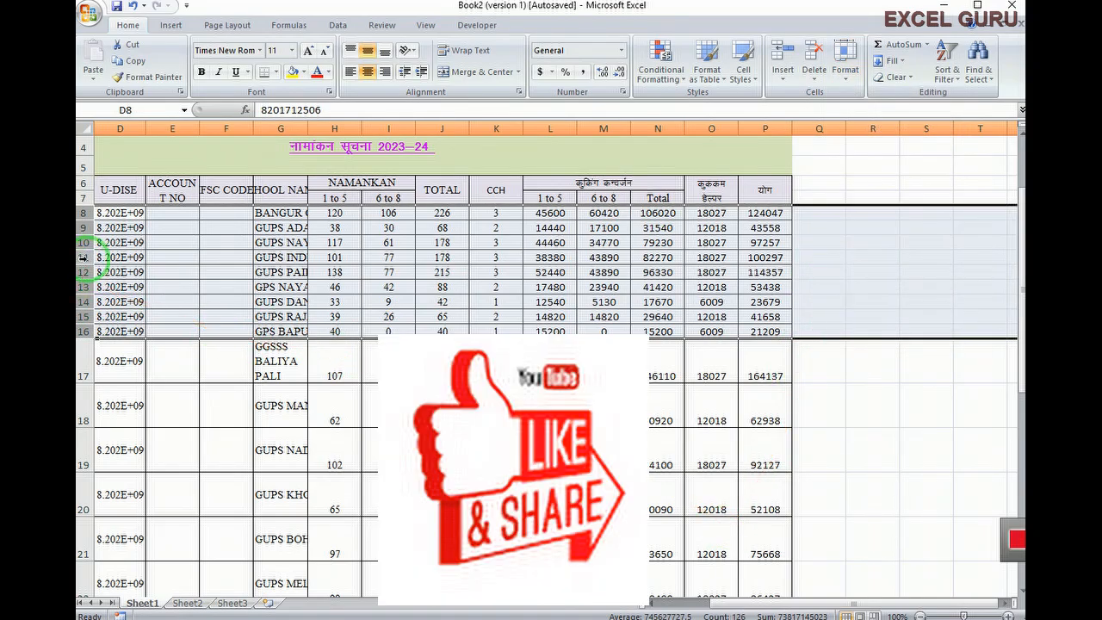
right_click(84, 256)
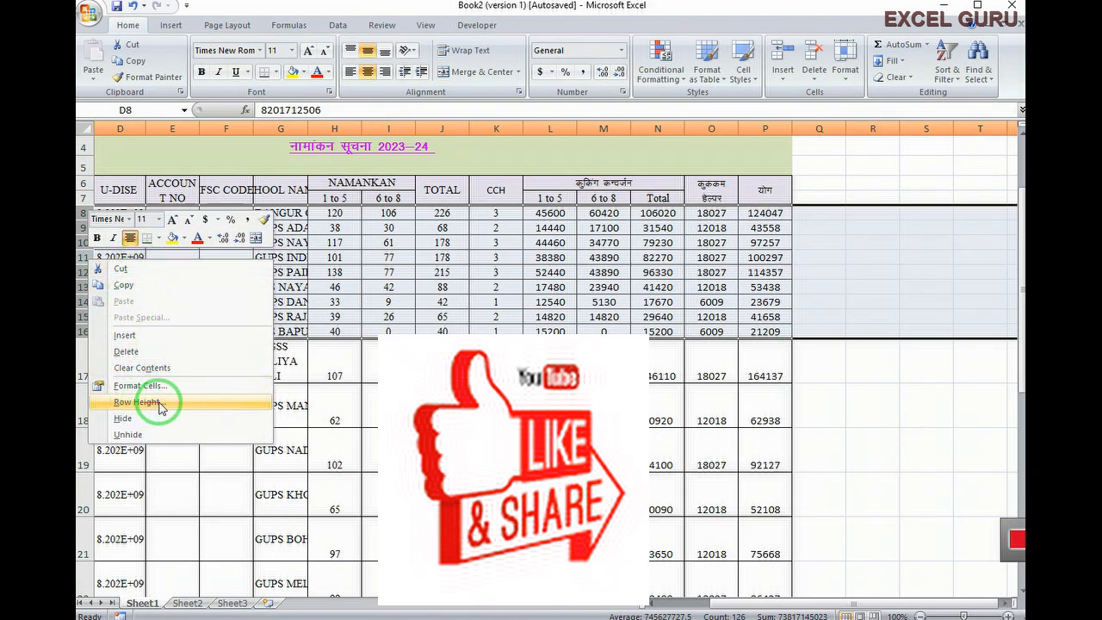
left_click(159, 403)
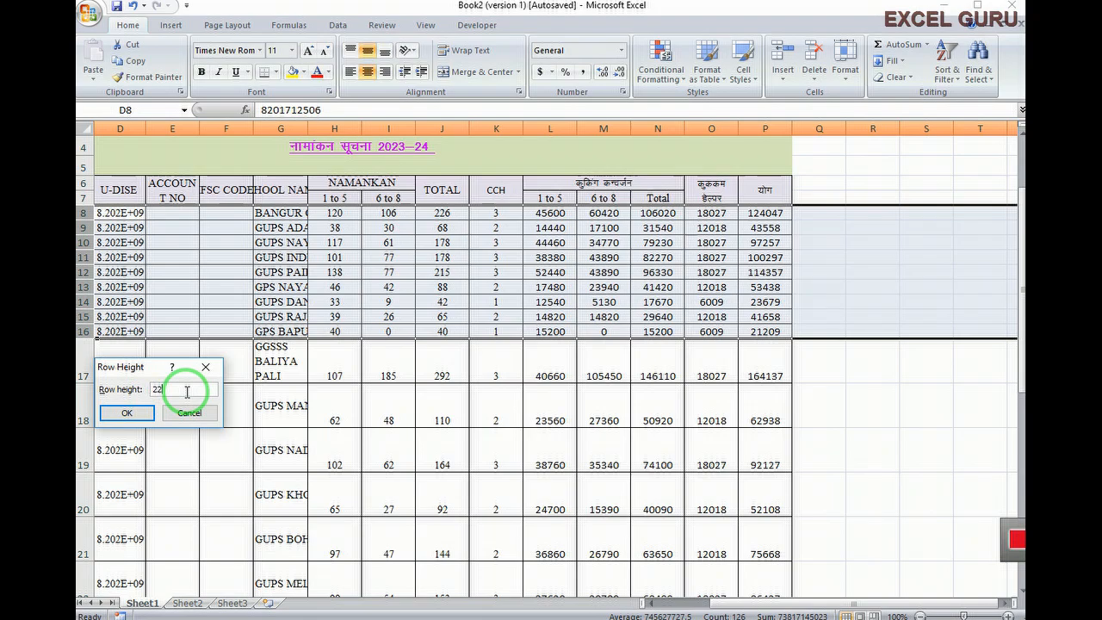
left_click(125, 414)
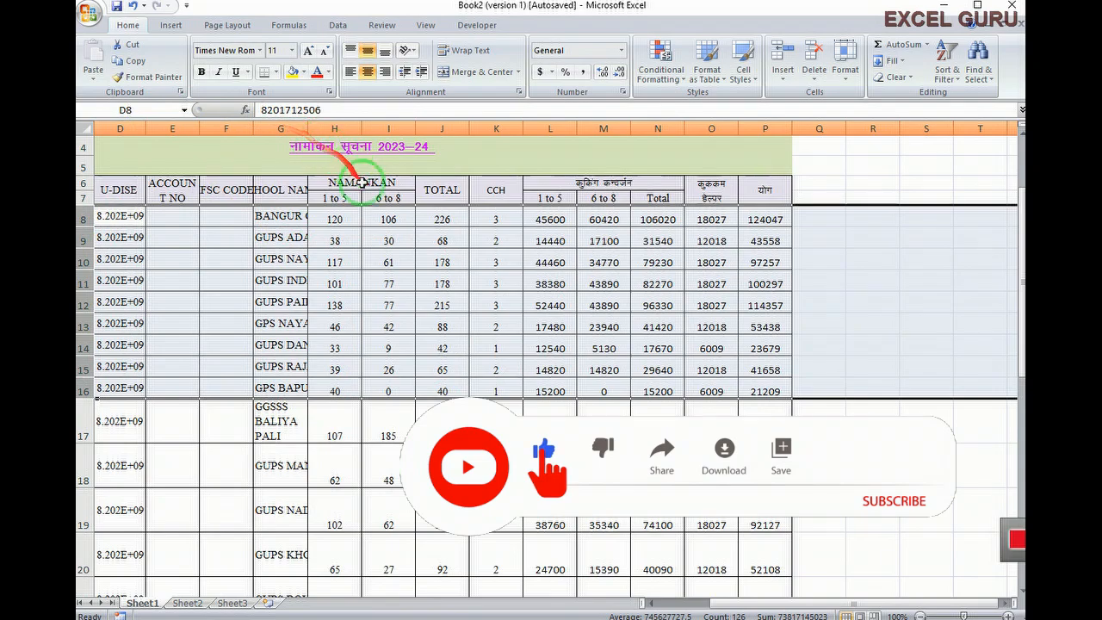
left_click(377, 321)
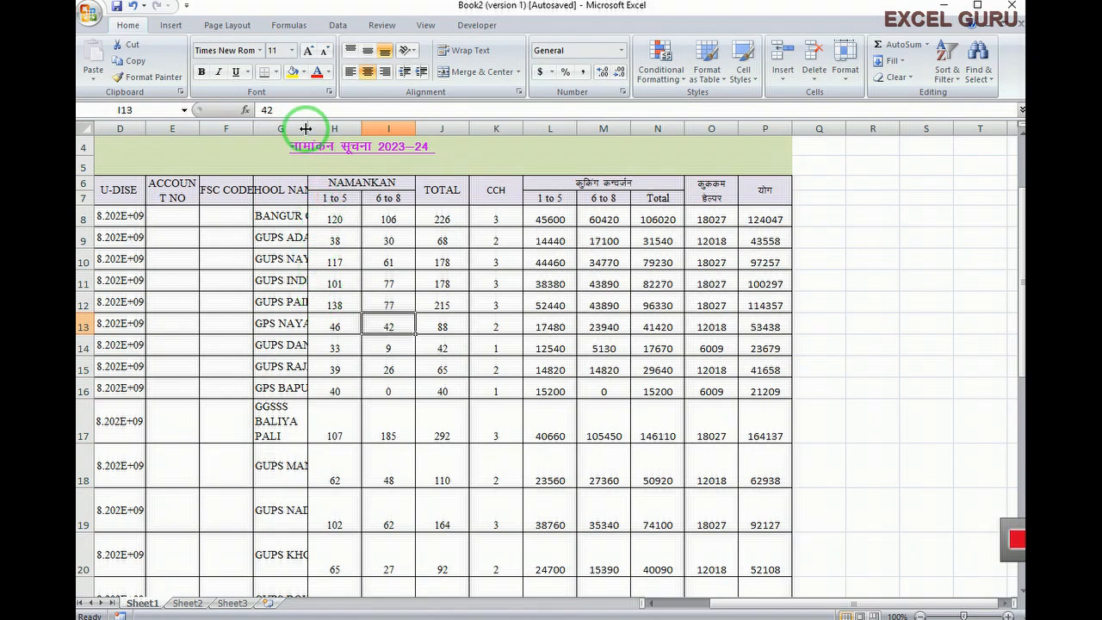
Auto-fit column G to the school names and widen column D for full U-DISE numbers
left_click(281, 128)
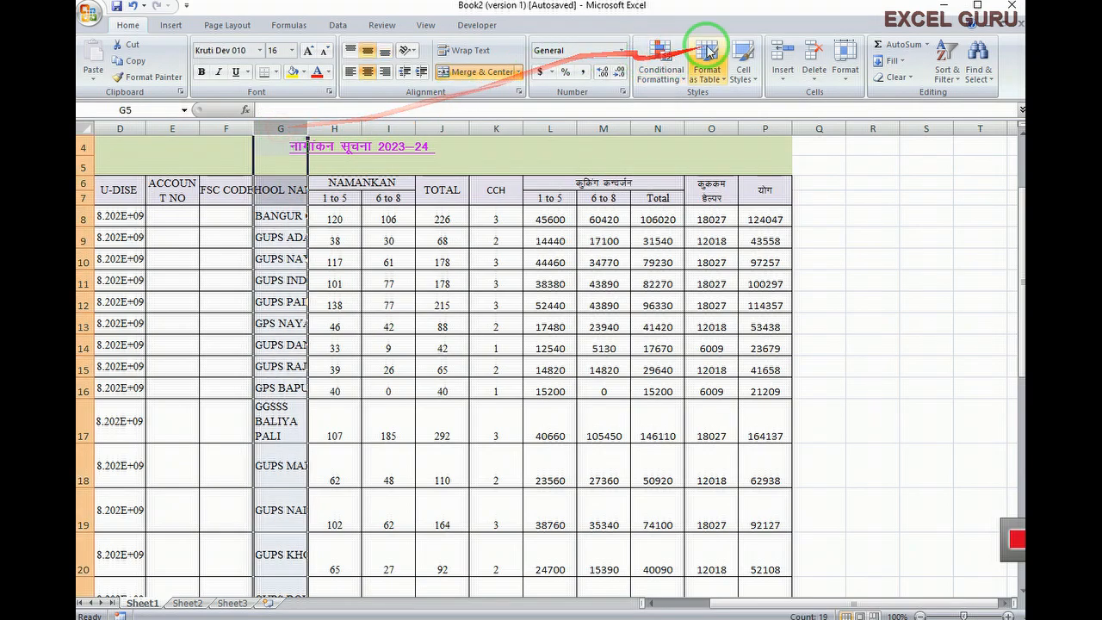
left_click(841, 78)
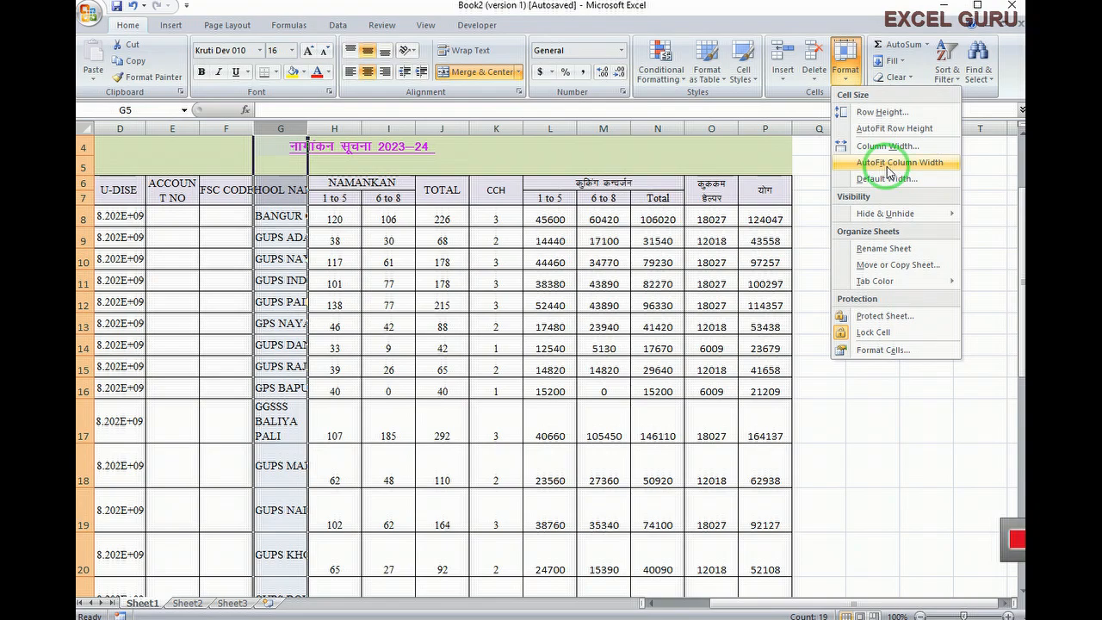
left_click(887, 169)
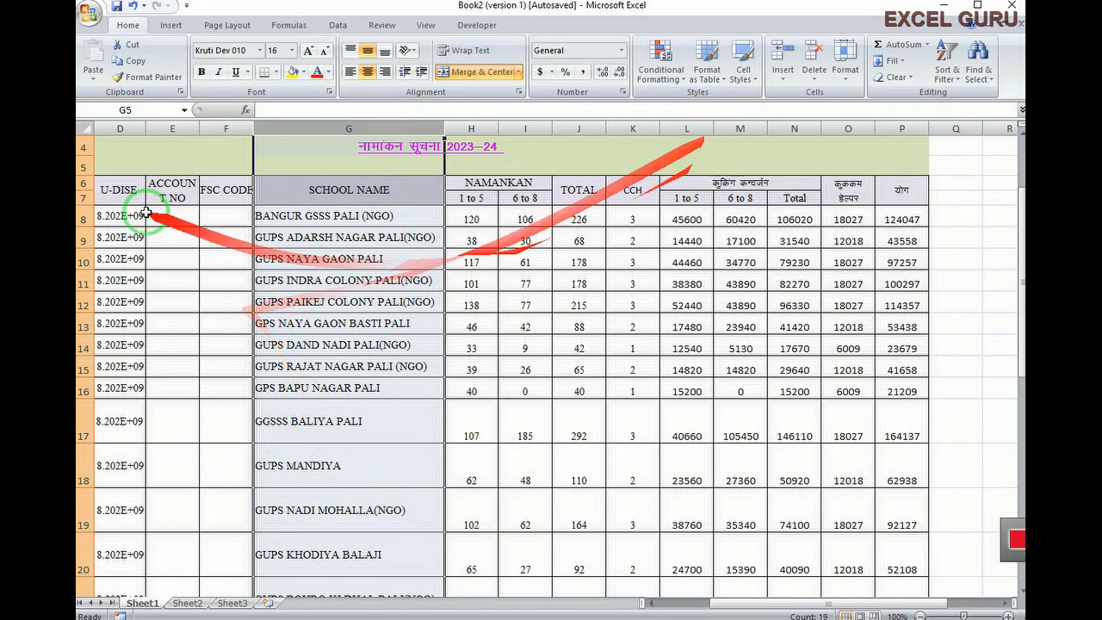
left_click(124, 127)
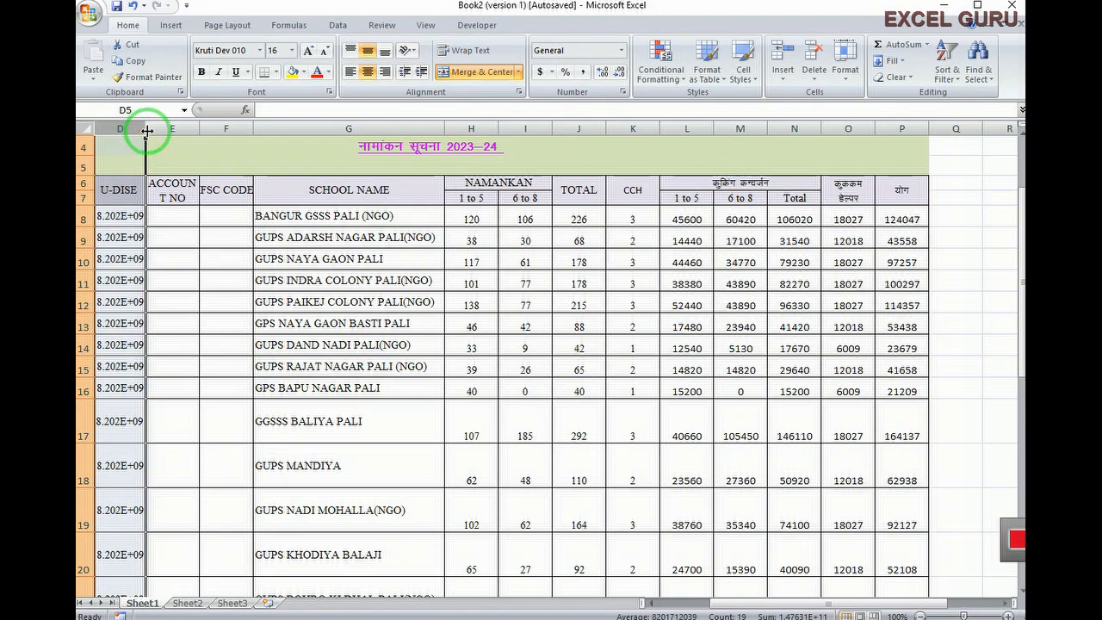
left_click_drag(147, 130, 153, 130)
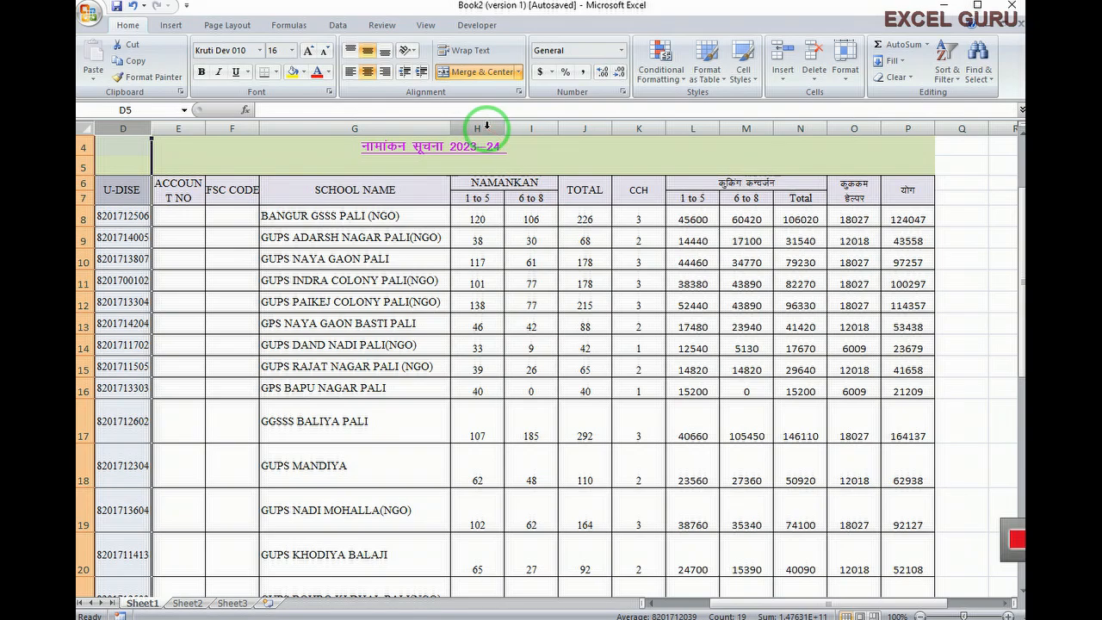
Set columns H to K to a column width of 11
left_click_drag(487, 126, 659, 129)
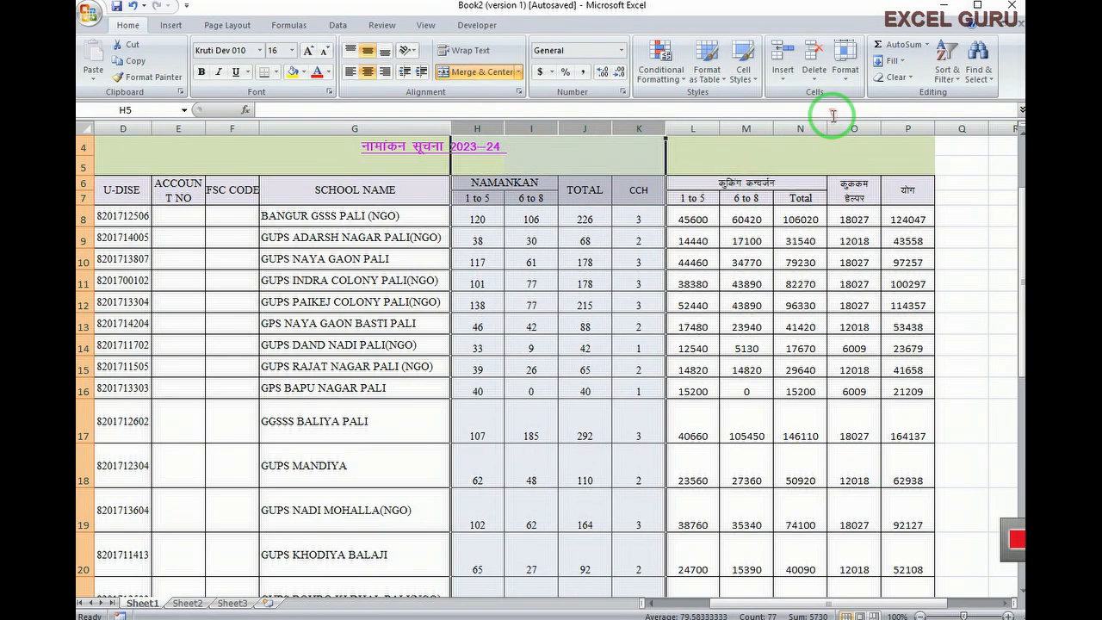
left_click(846, 69)
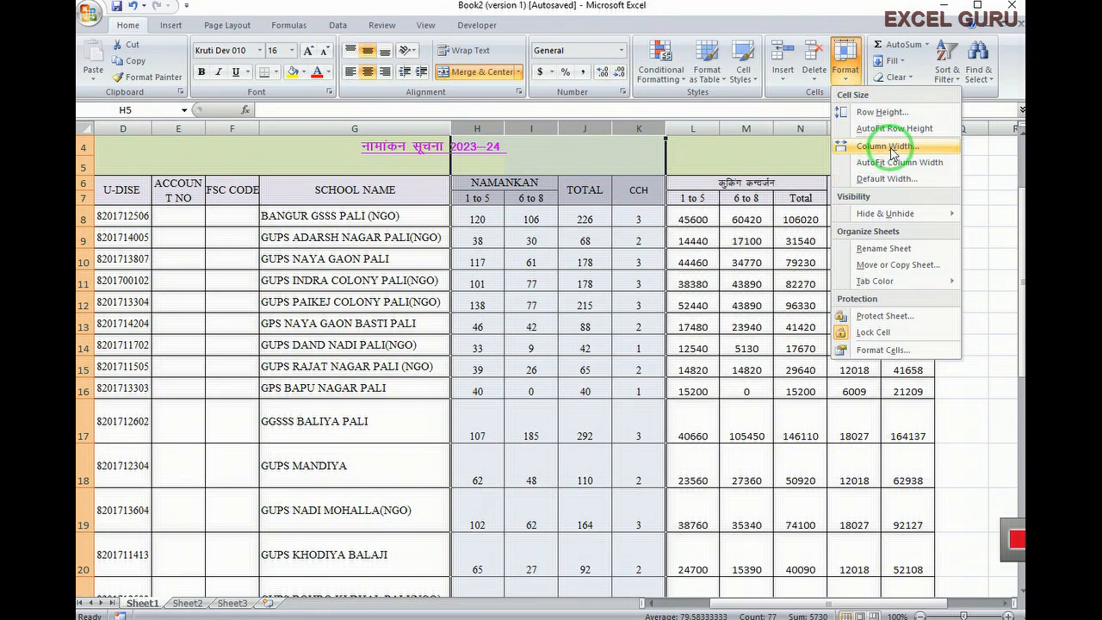
left_click(893, 153)
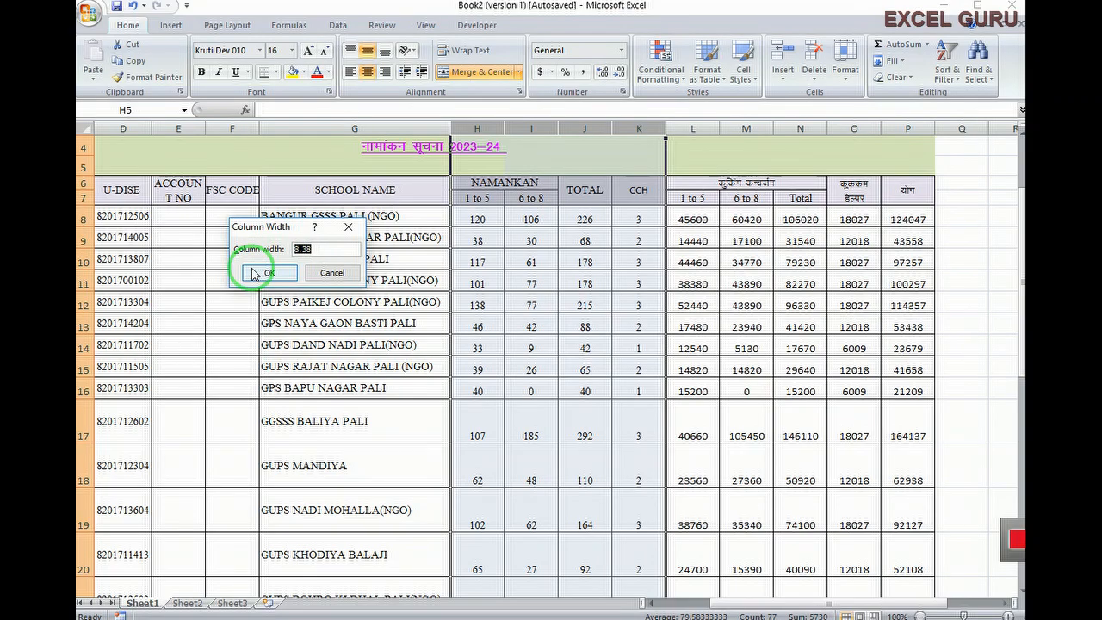
type("11")
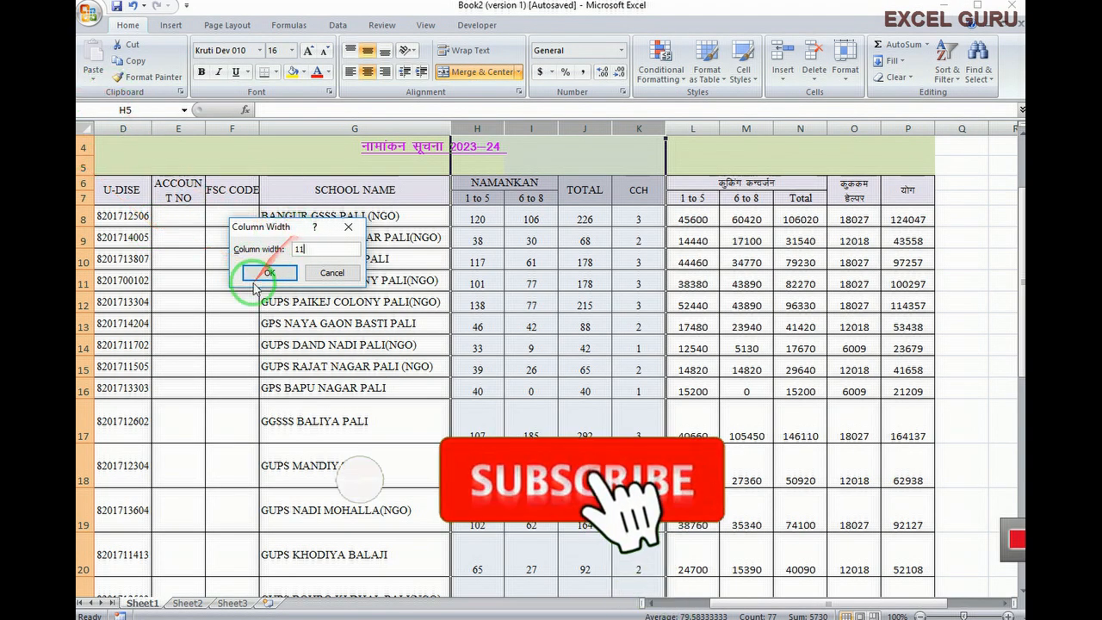
left_click(269, 273)
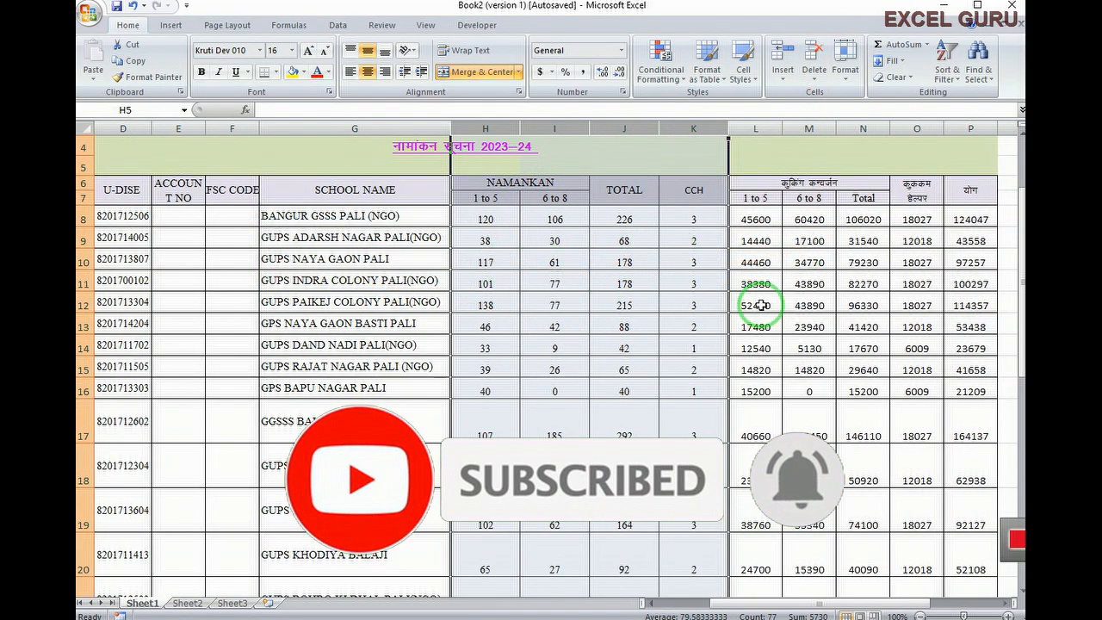
left_click(862, 348)
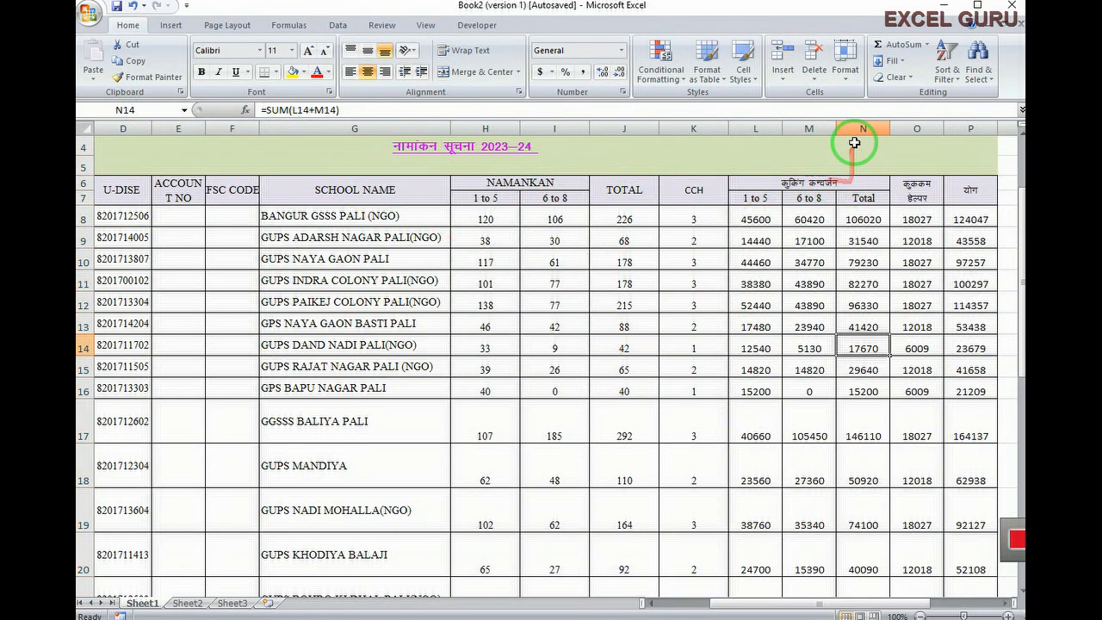
Set the sheet's default column width to 12 via Format > Default Width
left_click(846, 60)
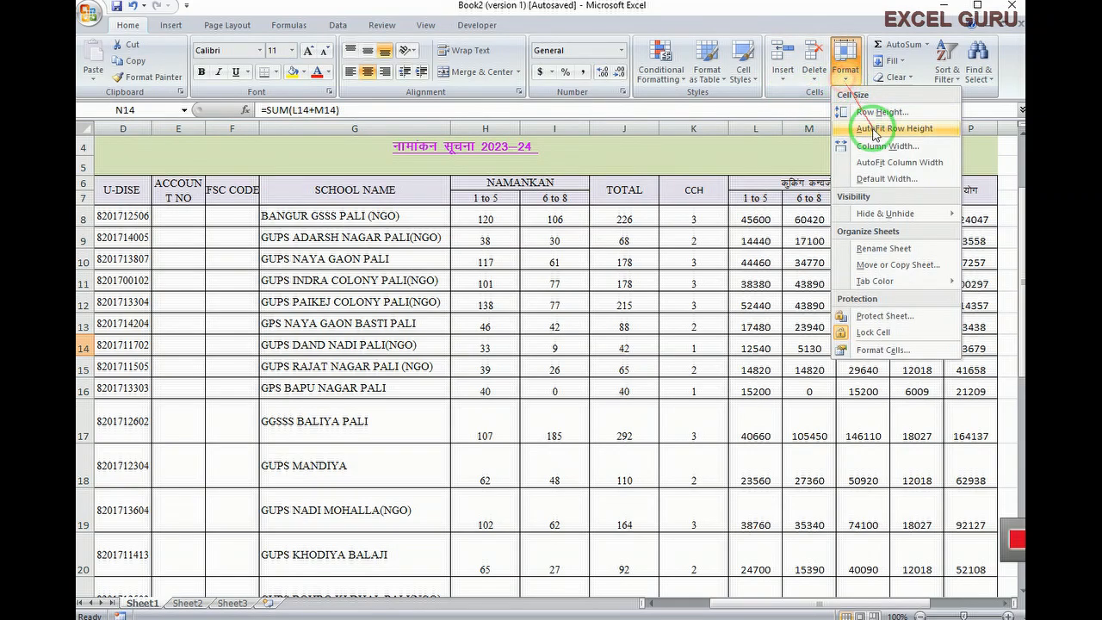
left_click(872, 180)
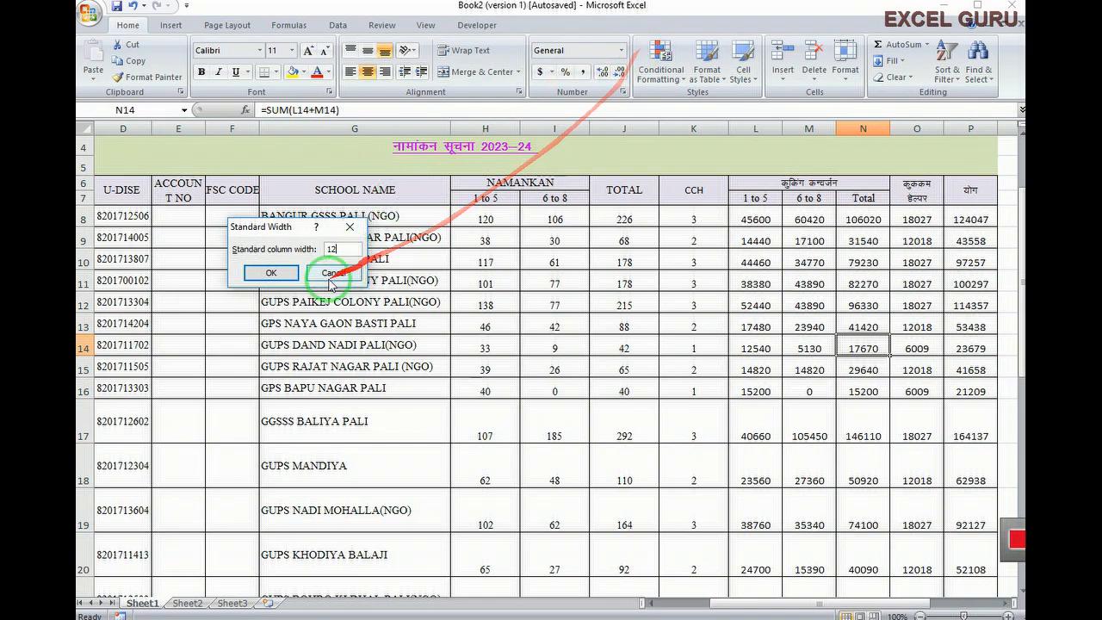
left_click(274, 271)
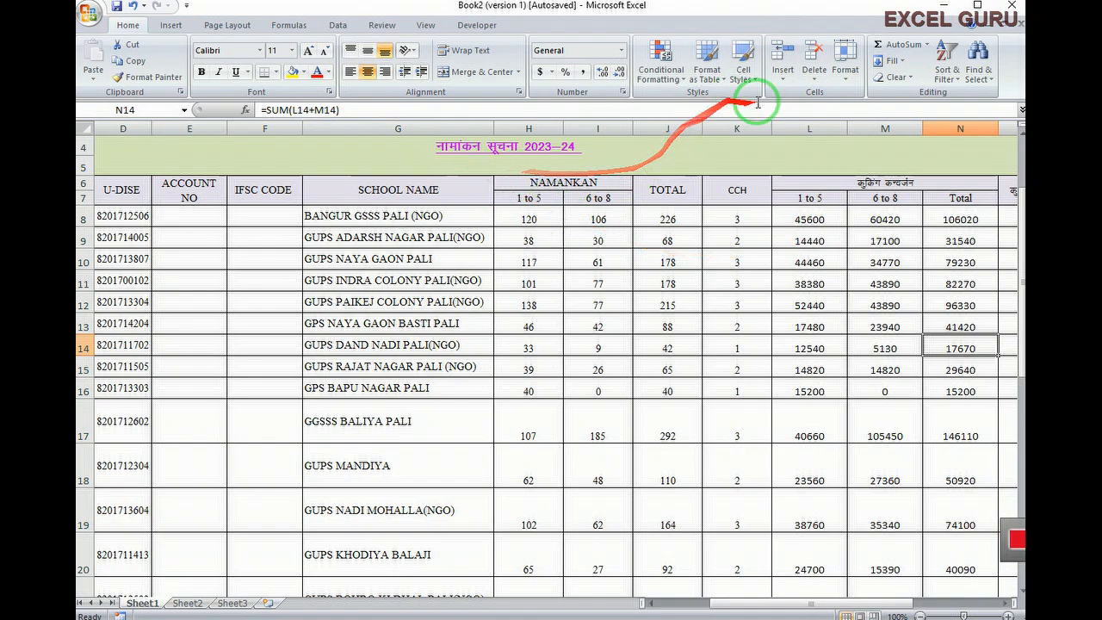
Select the NAMANKAN columns H and I
left_click(845, 86)
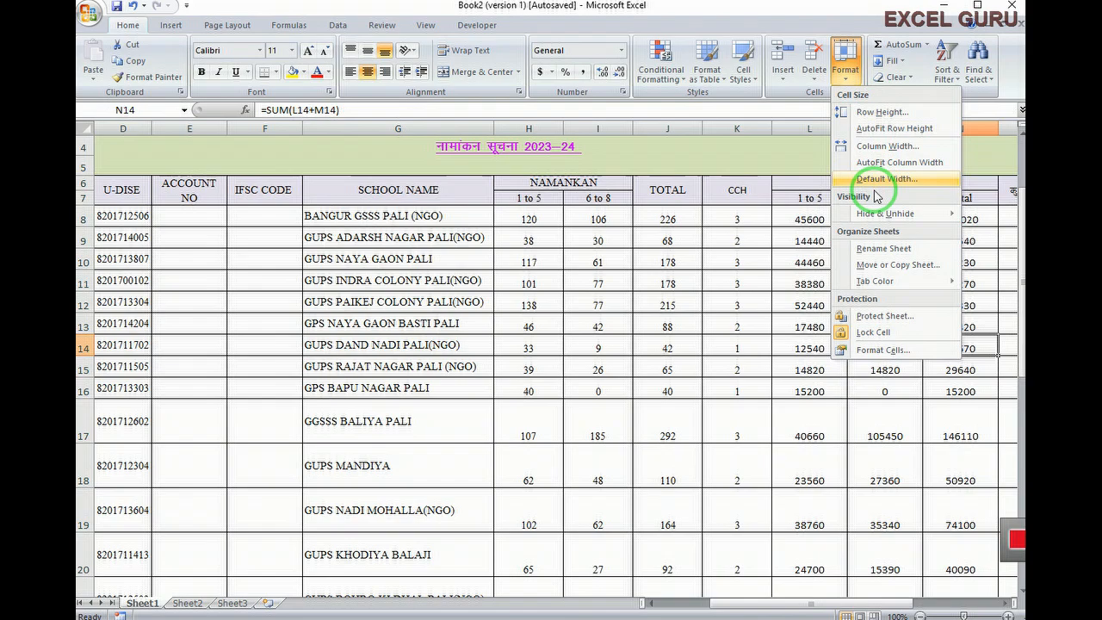
mouse_move(879, 212)
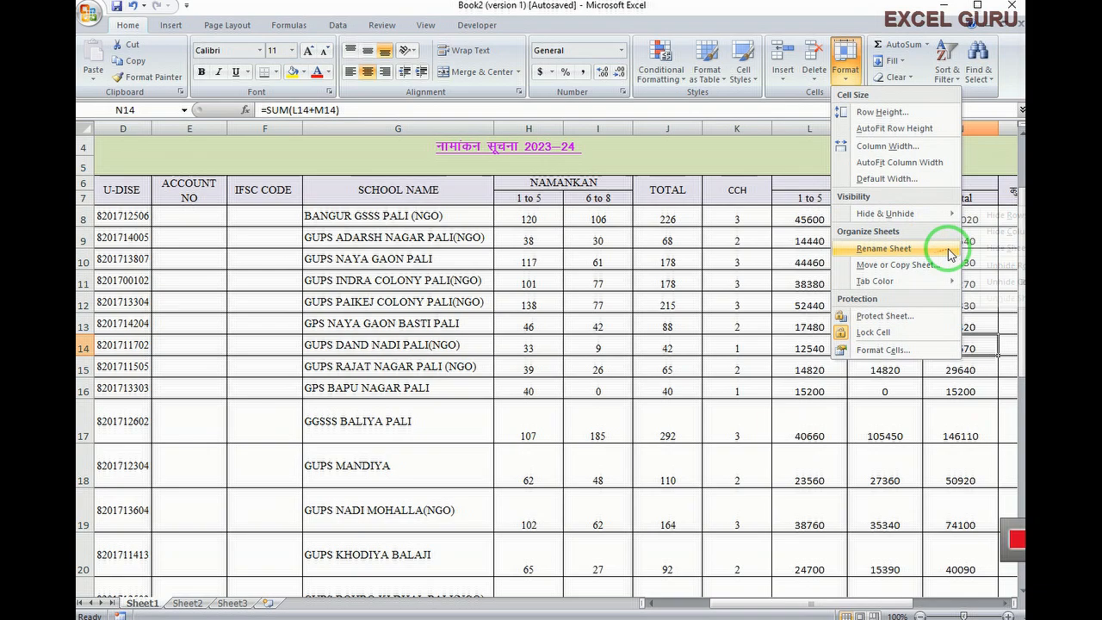
left_click(578, 328)
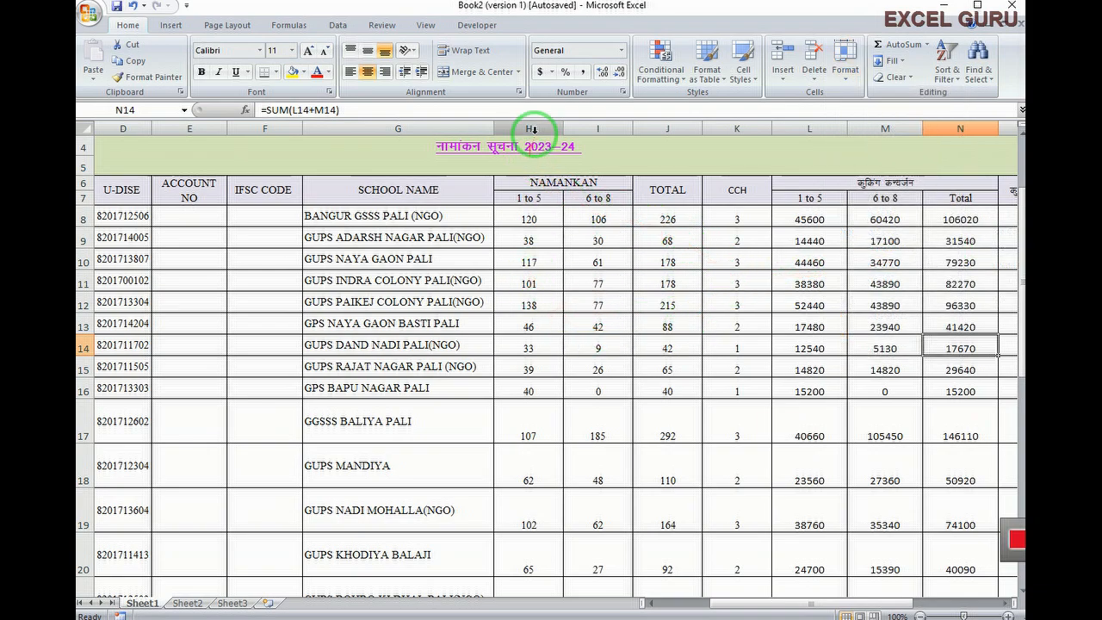
left_click_drag(513, 129, 576, 136)
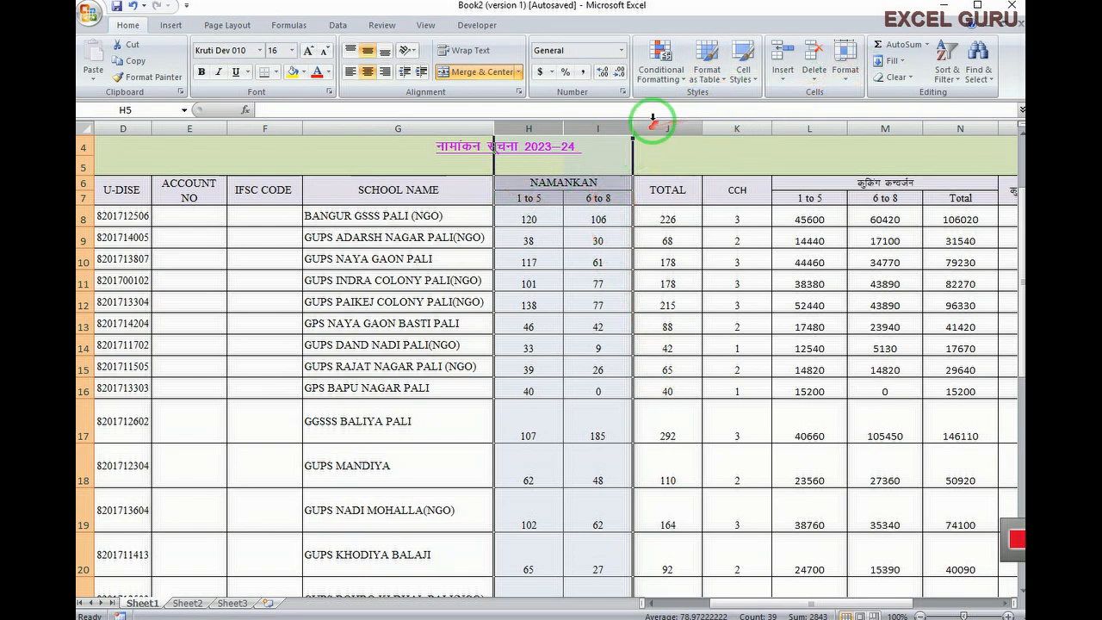
Hide the NAMANKAN 1 to 5 and 6 to 8 columns H and I
left_click(844, 62)
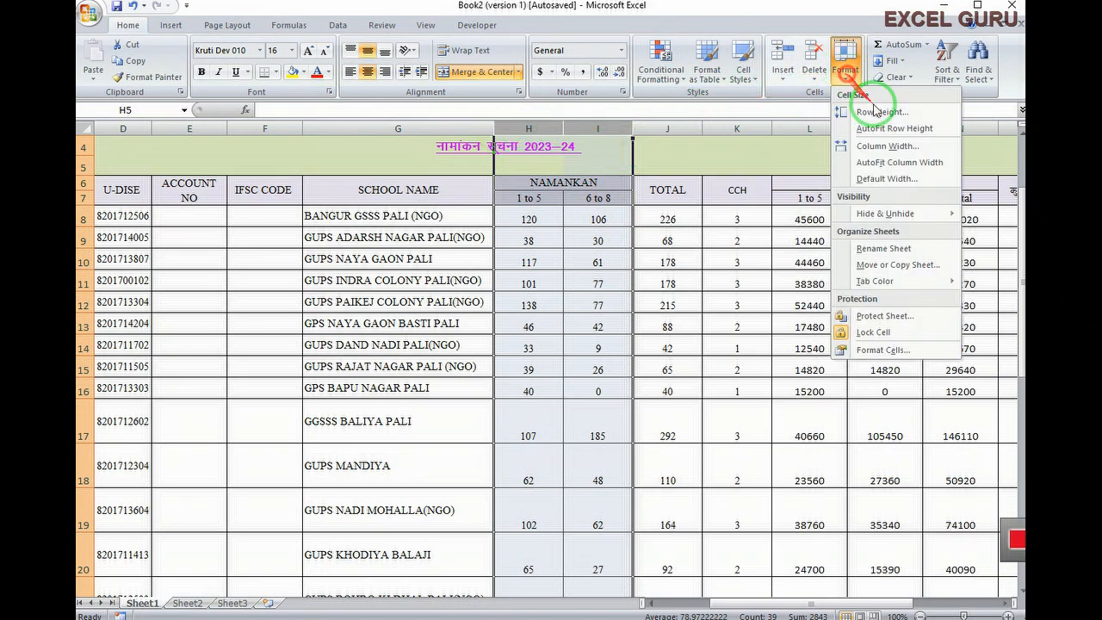
mouse_move(913, 216)
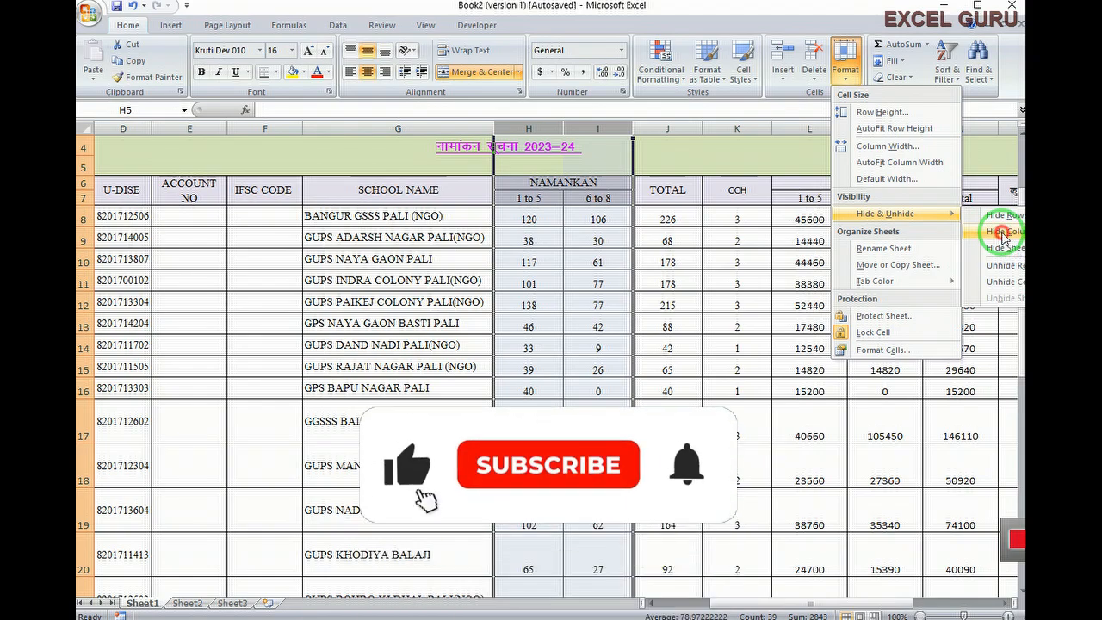
left_click(993, 233)
Hide the cooking-conversion class columns L and M from the header menu
left_click_drag(670, 129, 743, 129)
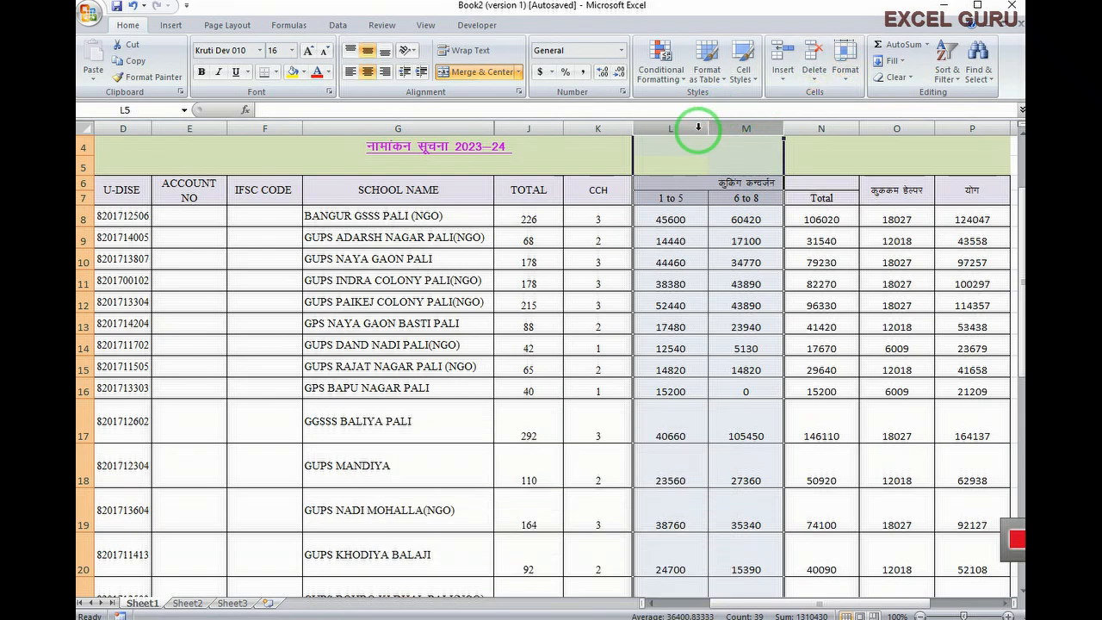
right_click(698, 127)
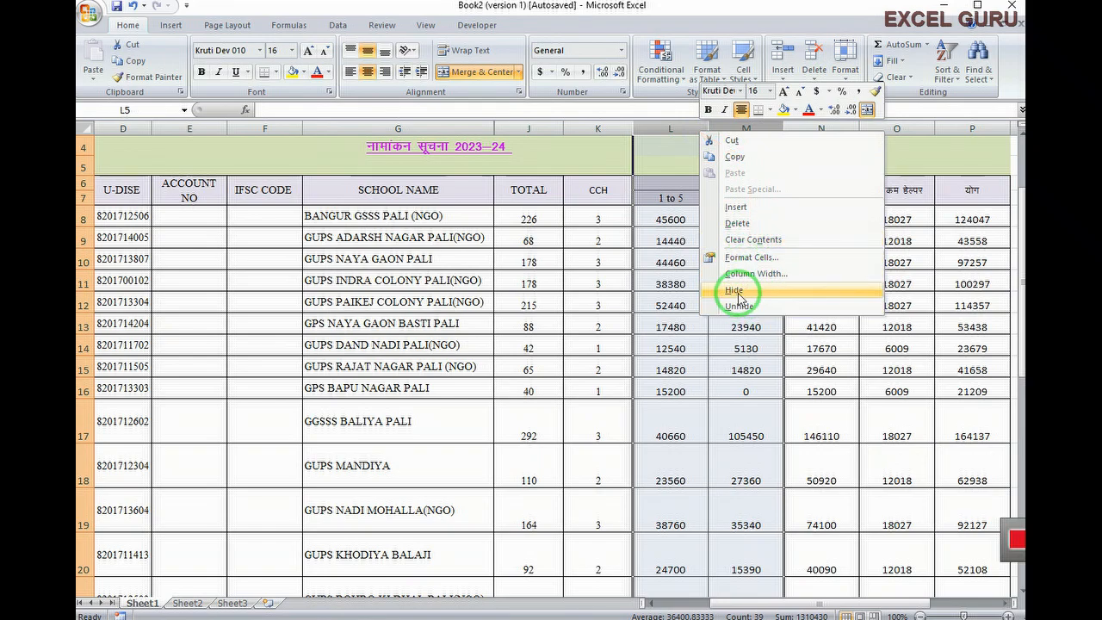
left_click(739, 297)
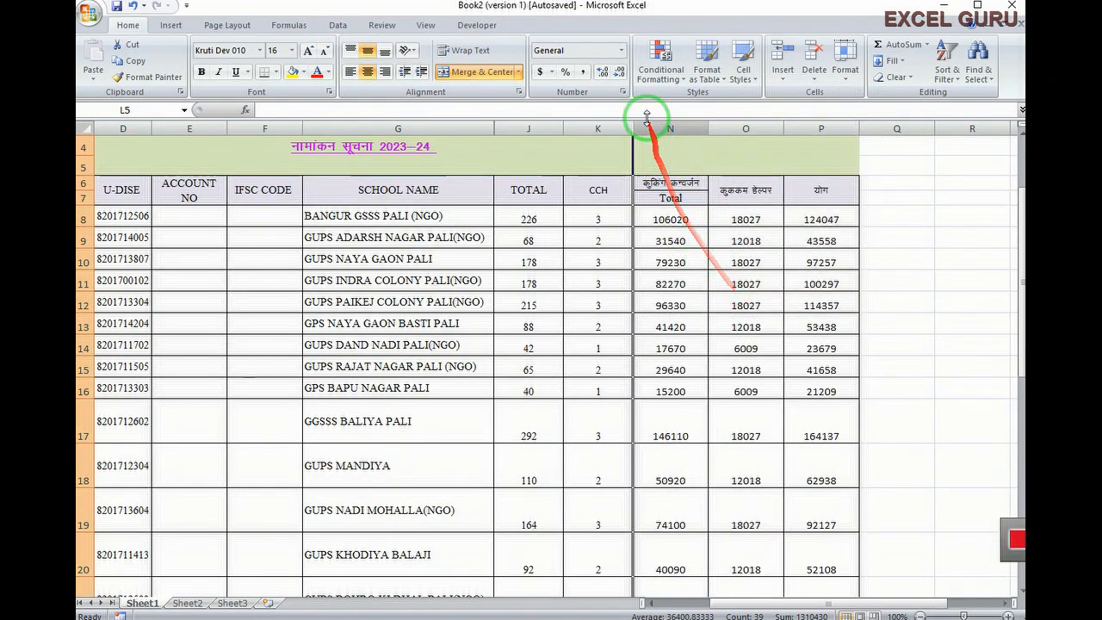
left_click_drag(647, 115, 652, 330)
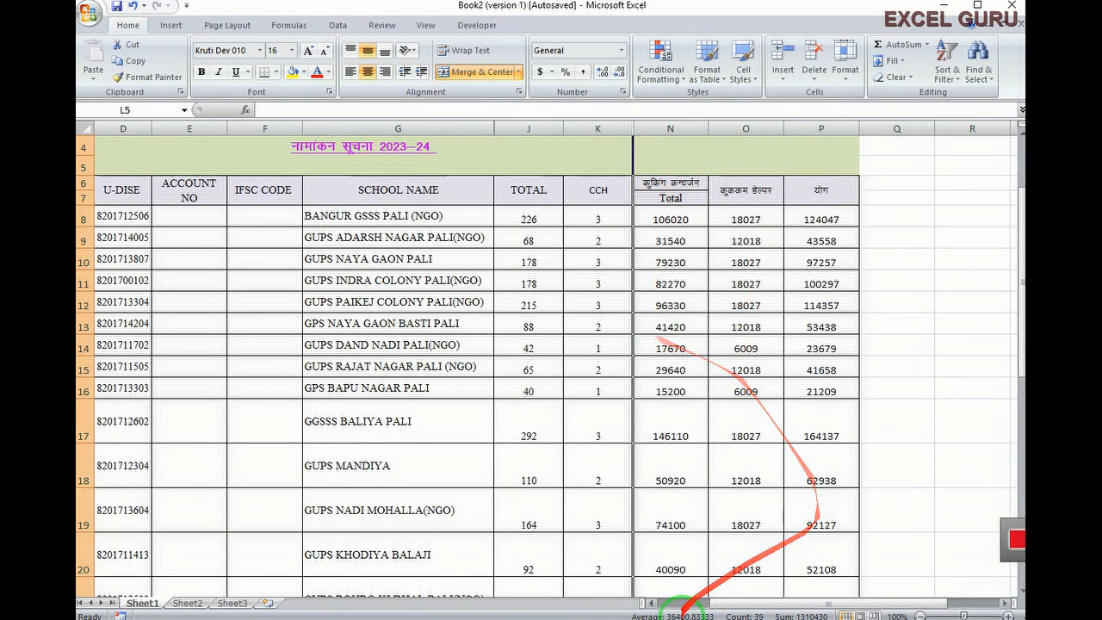
left_click_drag(729, 600, 667, 600)
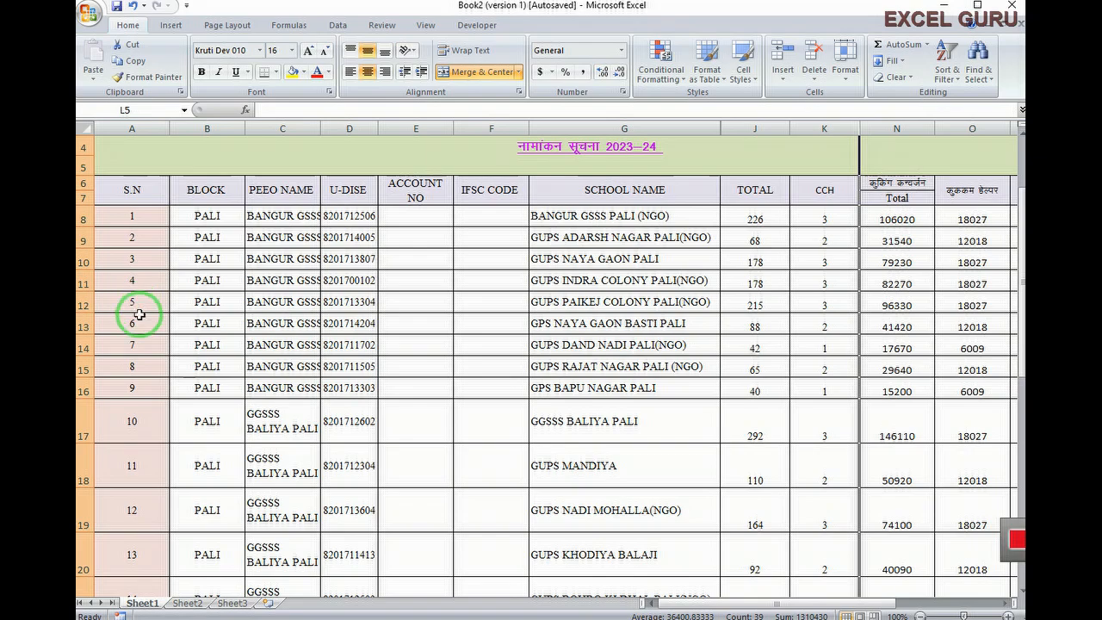
left_click_drag(79, 280, 79, 325)
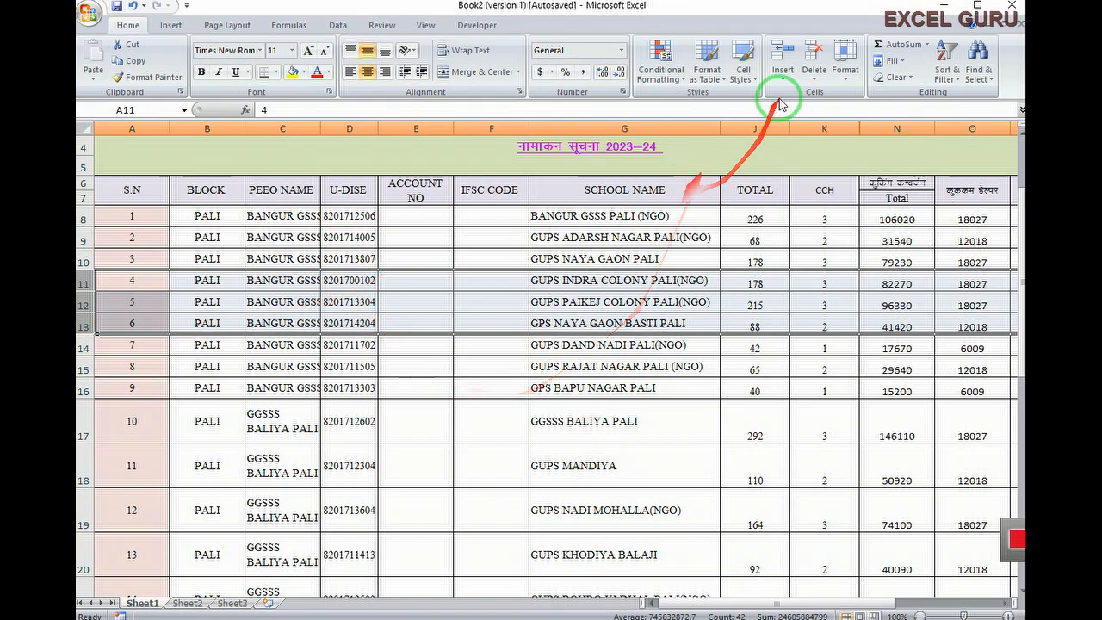
left_click(846, 62)
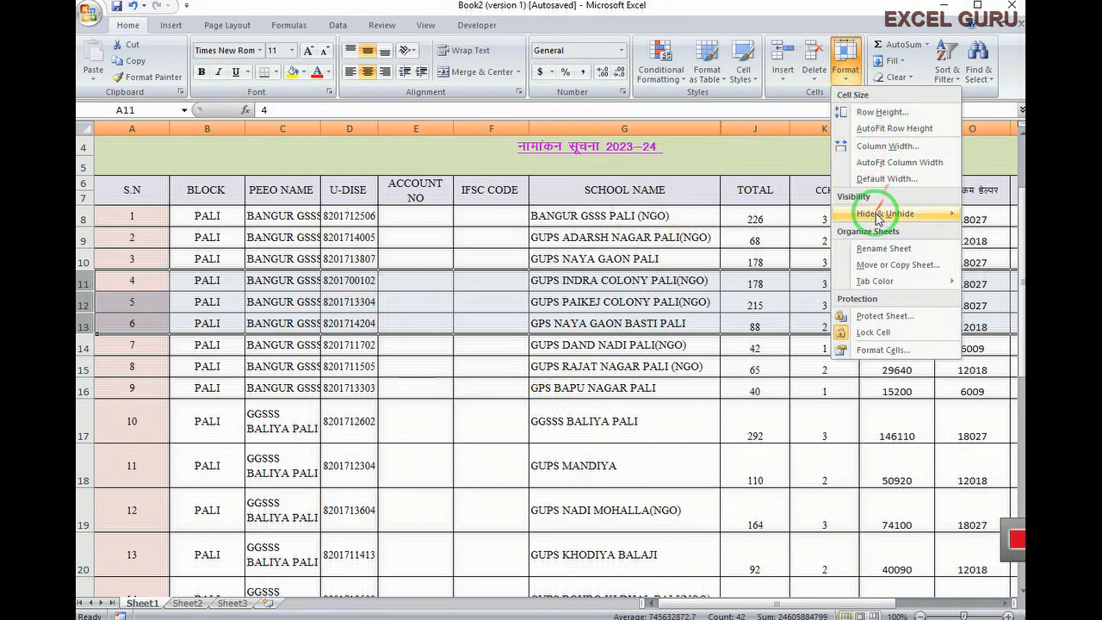
mouse_move(879, 214)
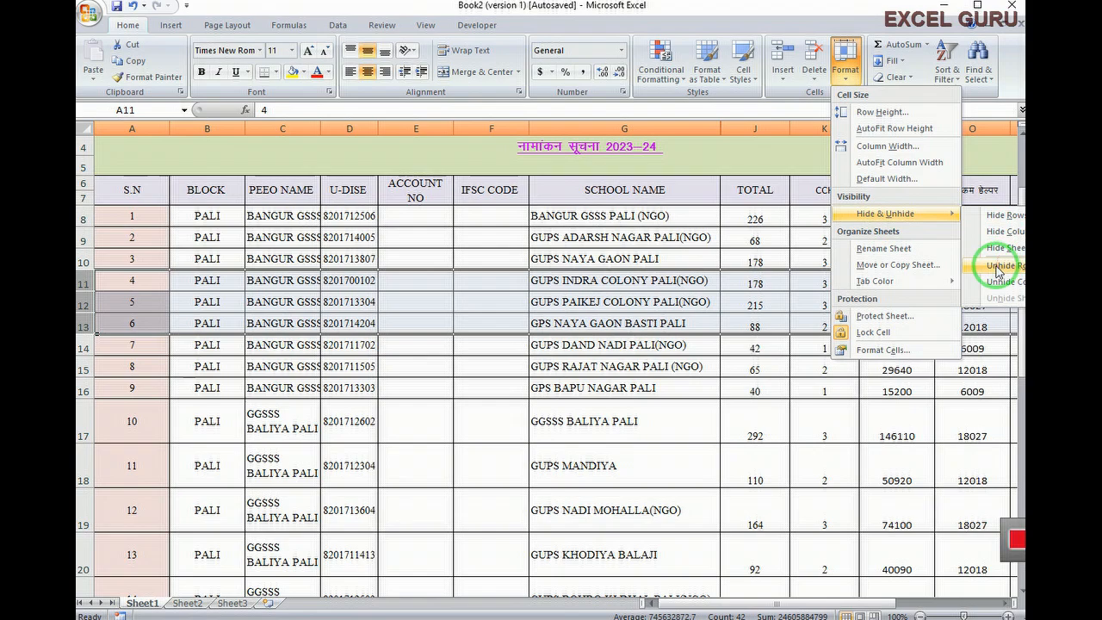
left_click(1000, 217)
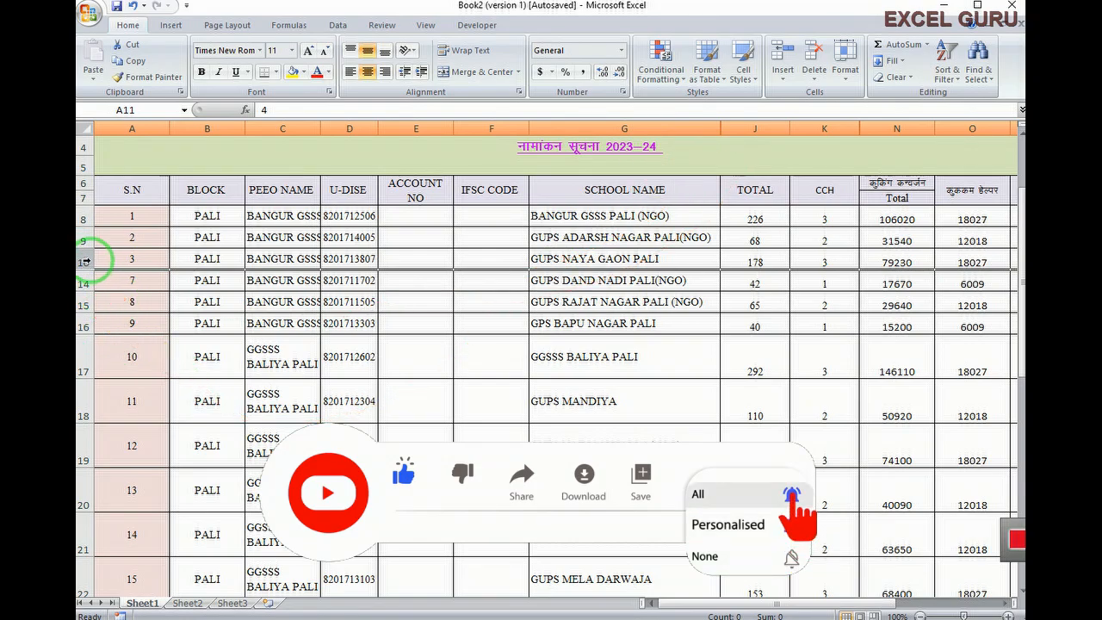
left_click_drag(83, 259, 86, 282)
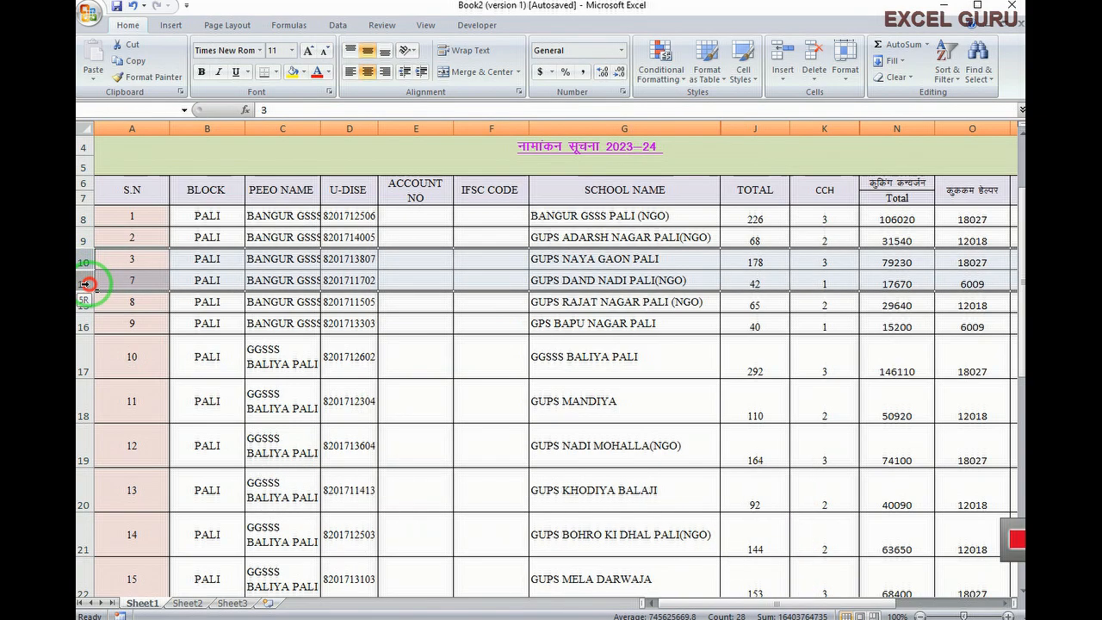
left_click_drag(86, 283, 85, 290)
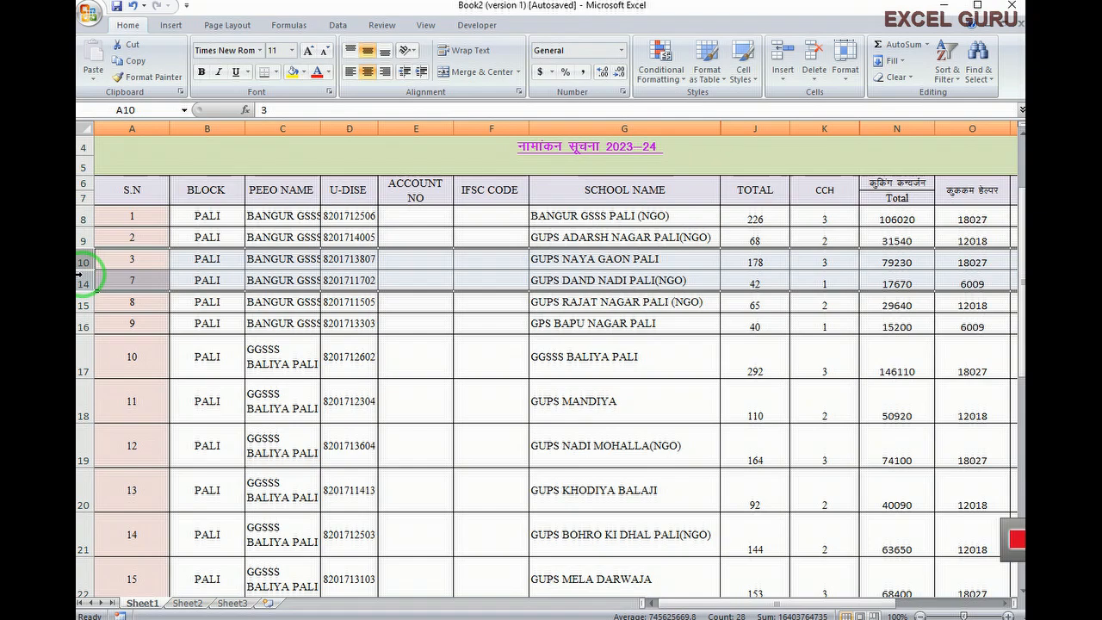
right_click(94, 267)
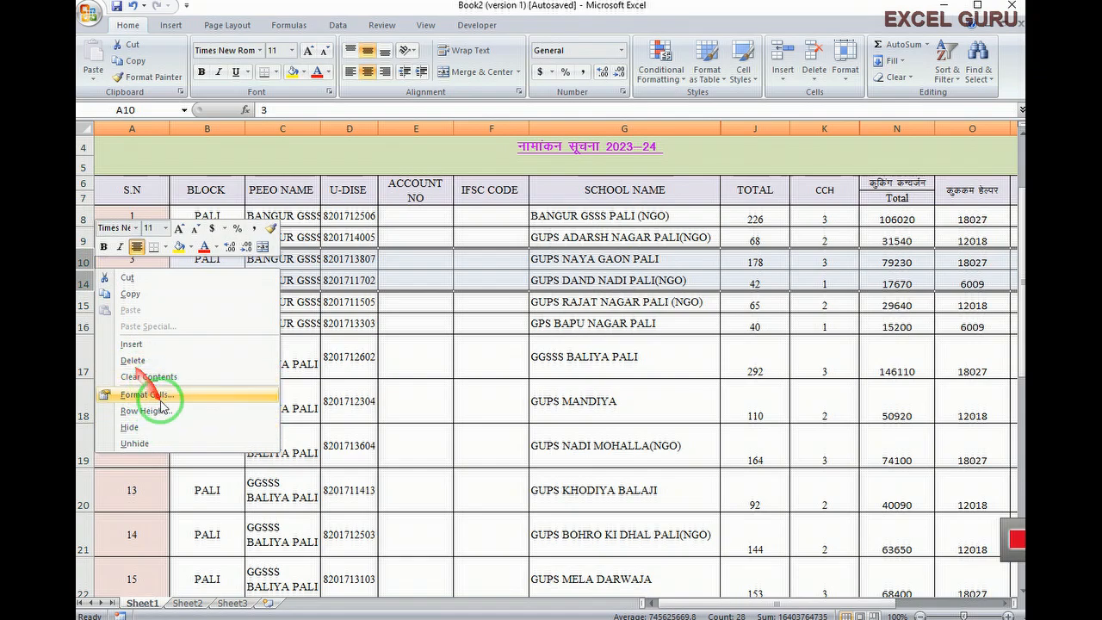
left_click(158, 452)
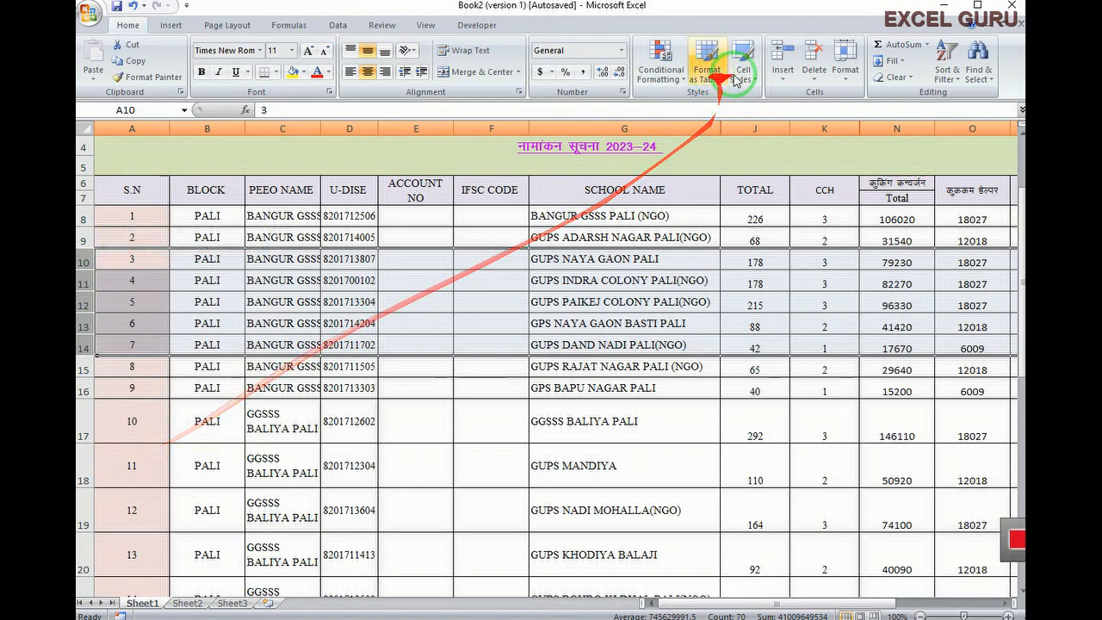
left_click(844, 56)
mouse_move(930, 221)
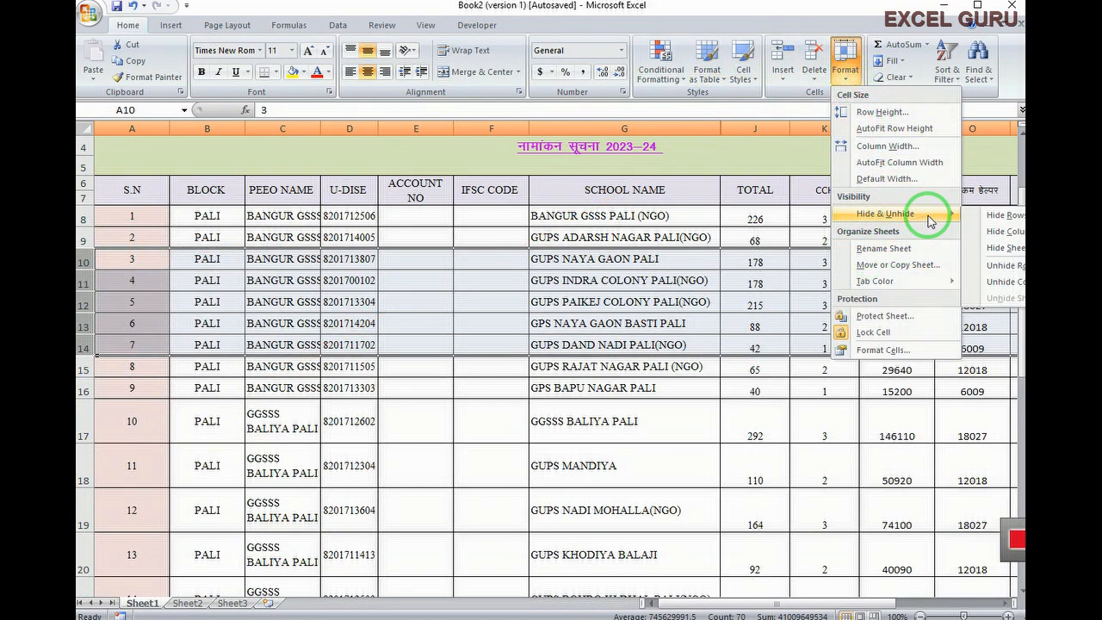
left_click(303, 368)
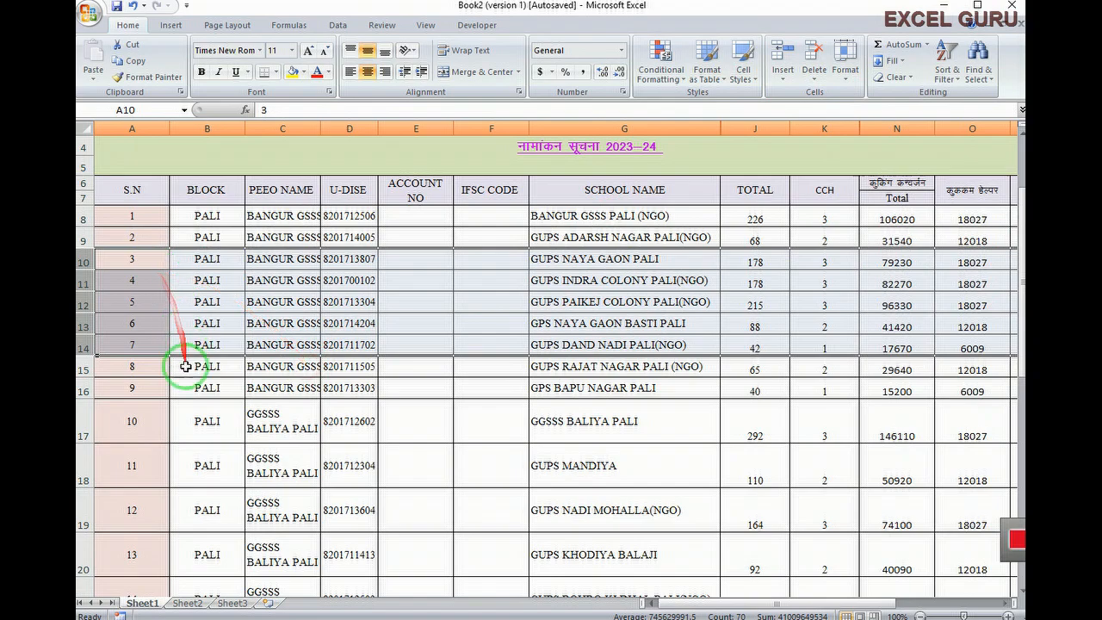
left_click(183, 382)
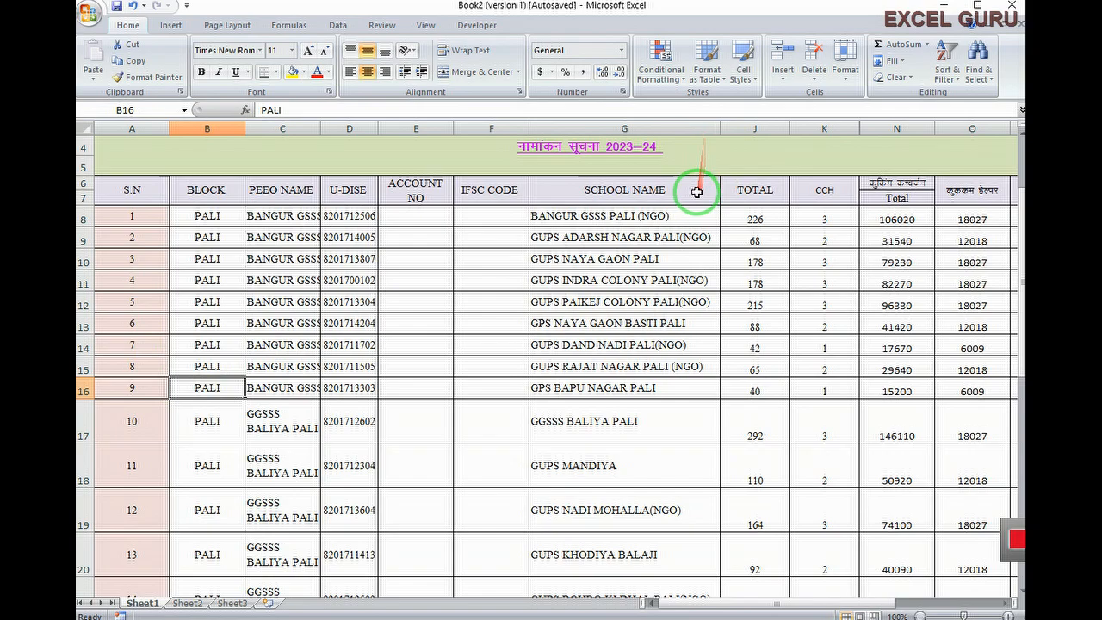
Unhide the NAMANKAN columns H and I by selecting G through J
left_click_drag(694, 129, 729, 135)
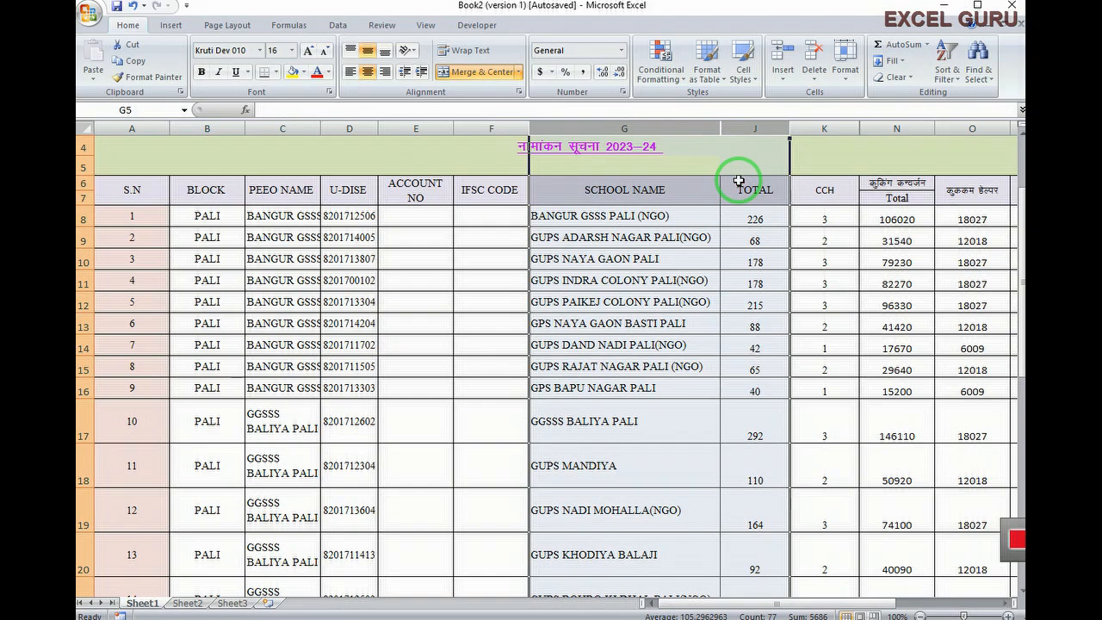
left_click(845, 74)
mouse_move(889, 217)
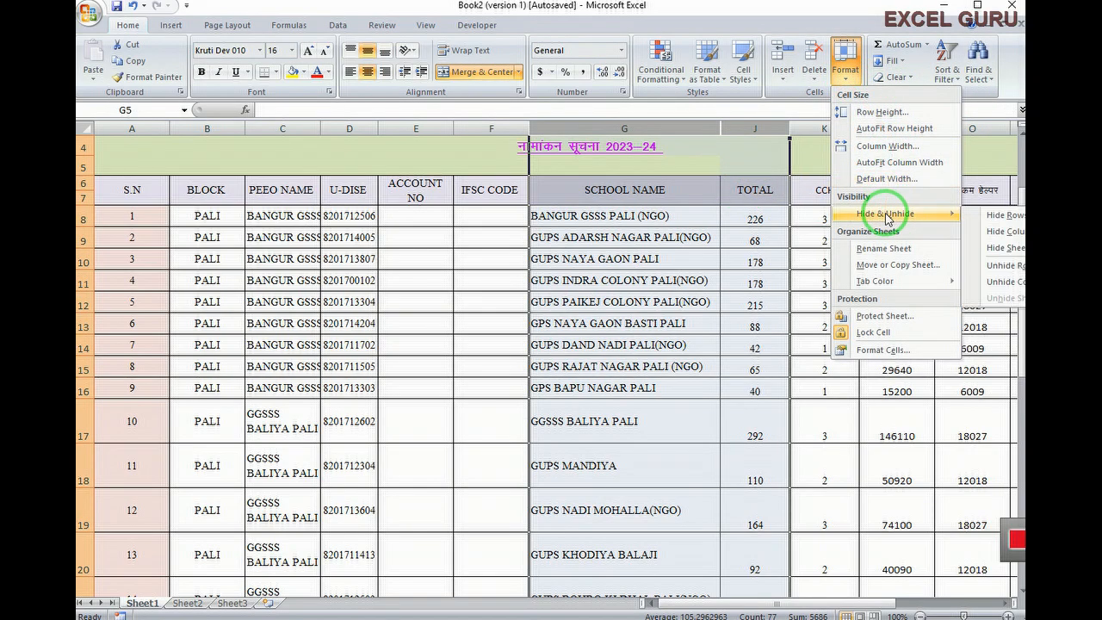
left_click(997, 284)
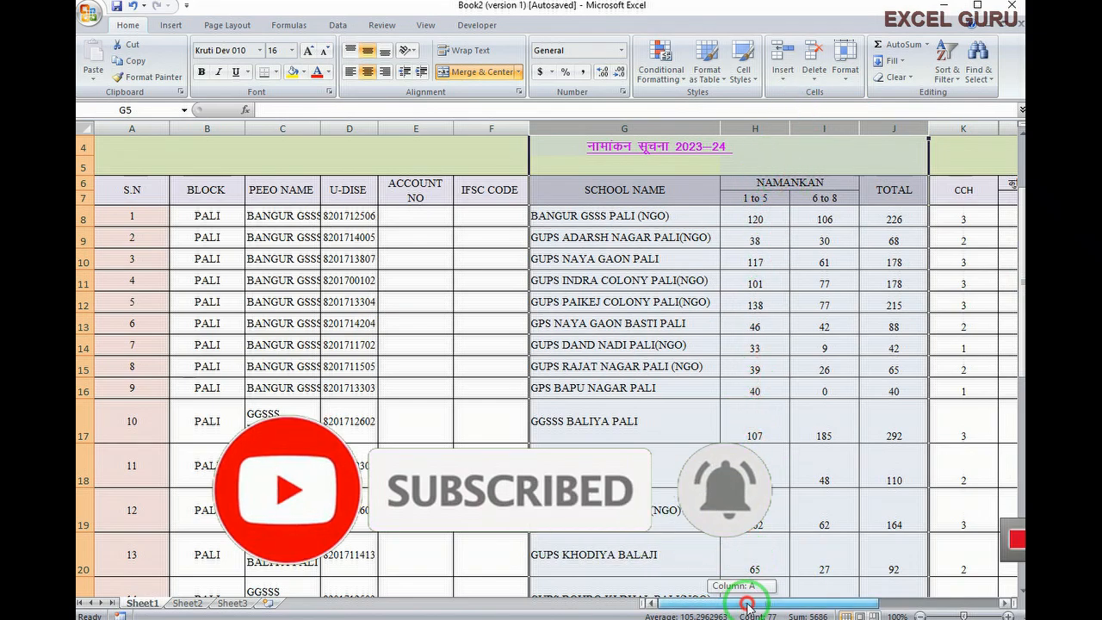
Unhide the cooking-conversion columns L and M from the K:N header menu
left_click_drag(745, 603, 780, 608)
left_click_drag(844, 129, 868, 128)
right_click(867, 128)
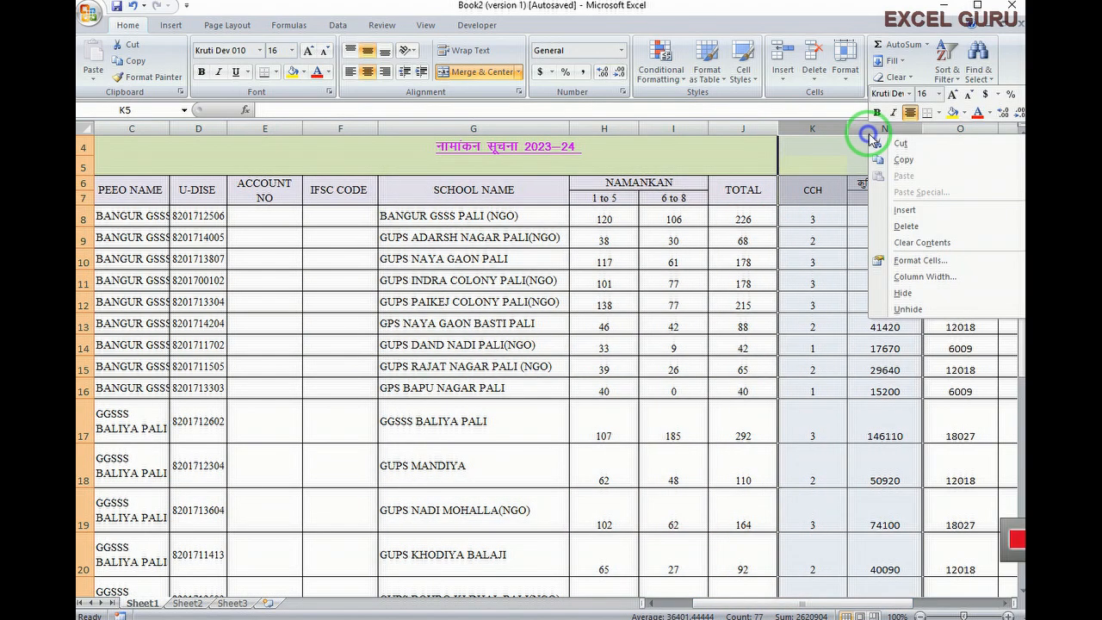
left_click(908, 310)
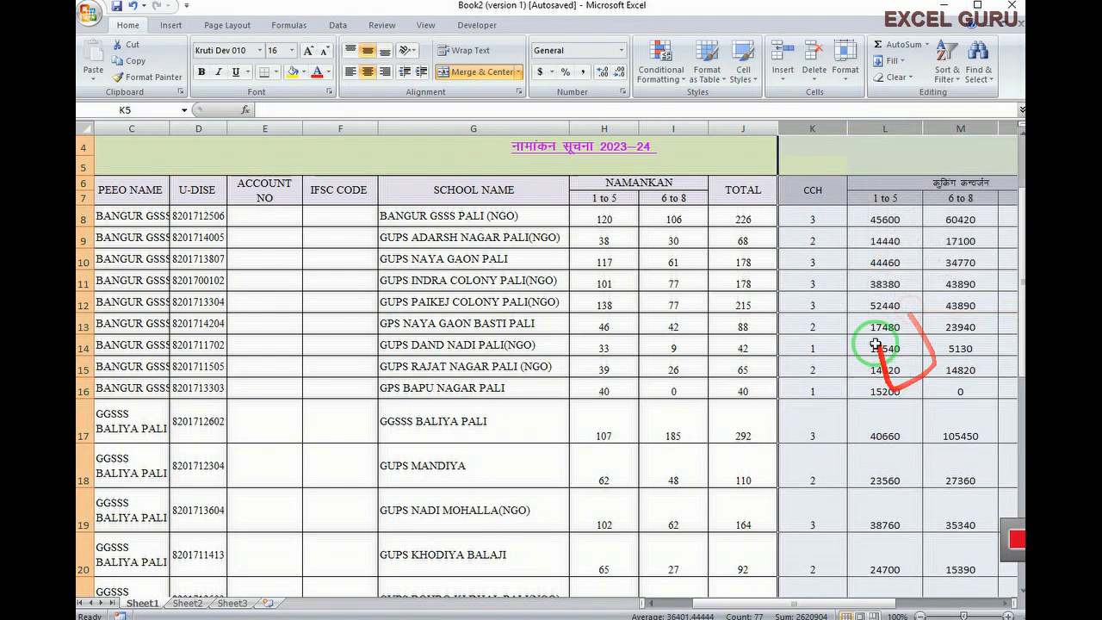
left_click(839, 443)
left_click(845, 86)
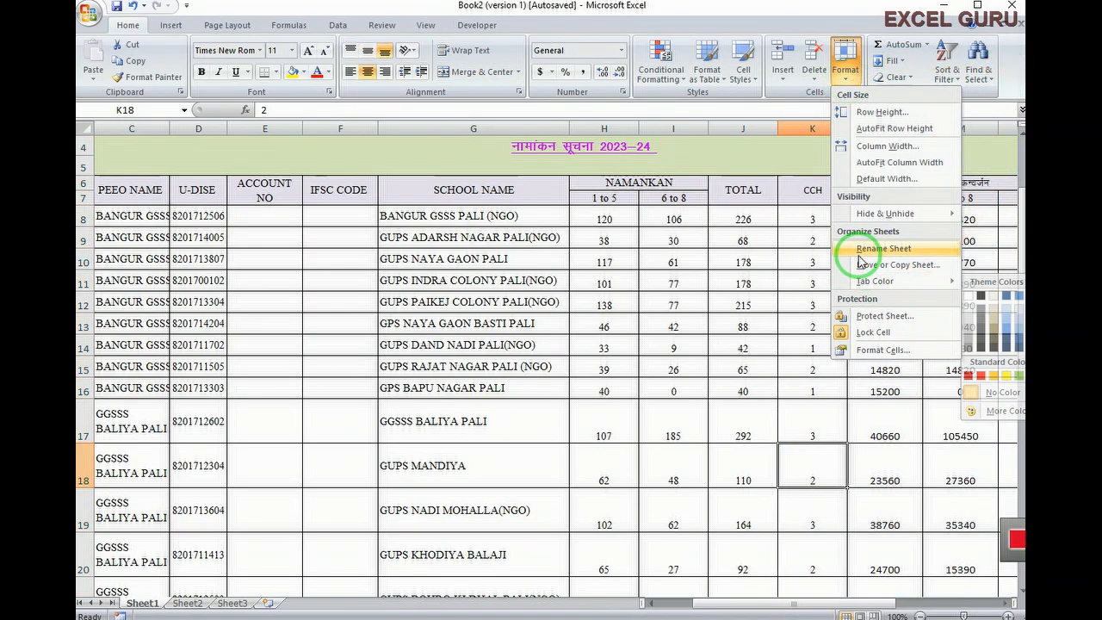
Rename Sheet2 to 'ssss' with Format > Rename Sheet, then return to Sheet1's enrolment table
left_click(734, 438)
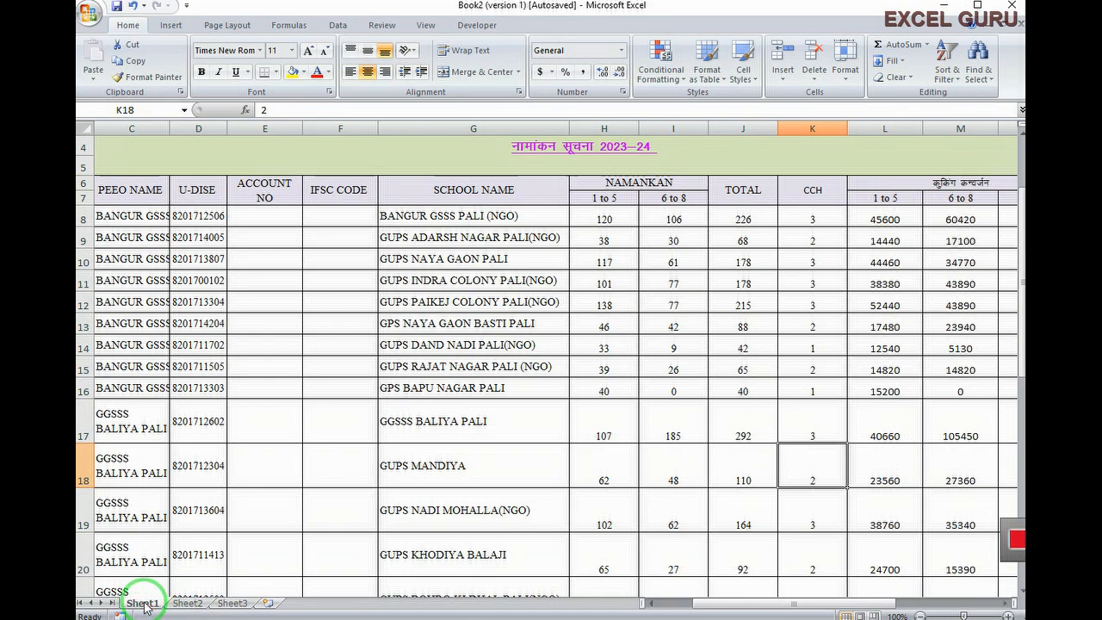
left_click(143, 603)
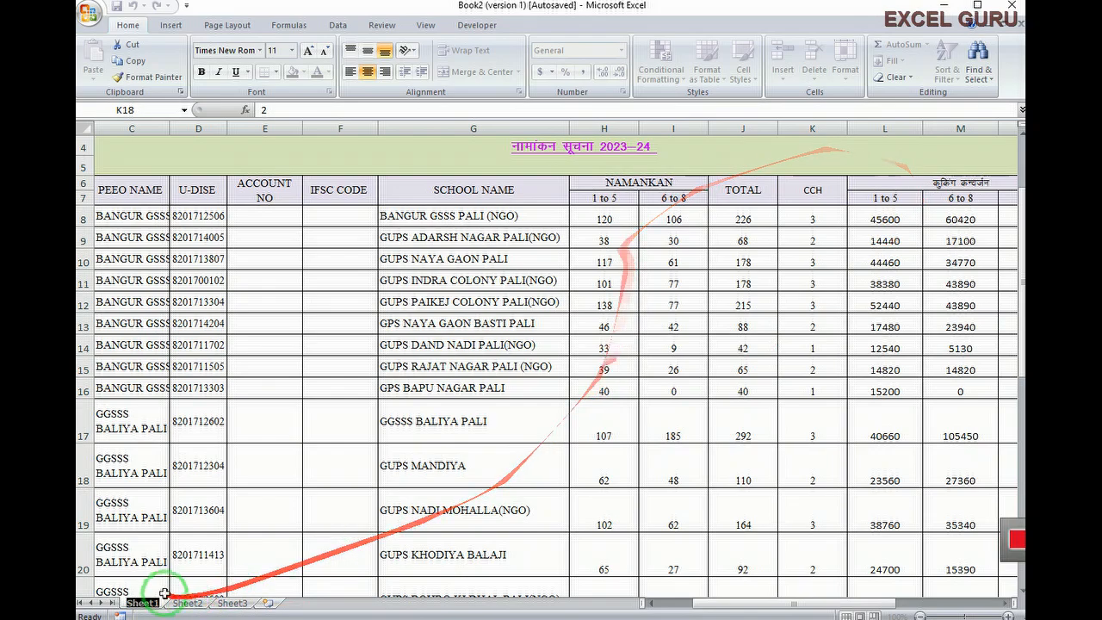
left_click(192, 603)
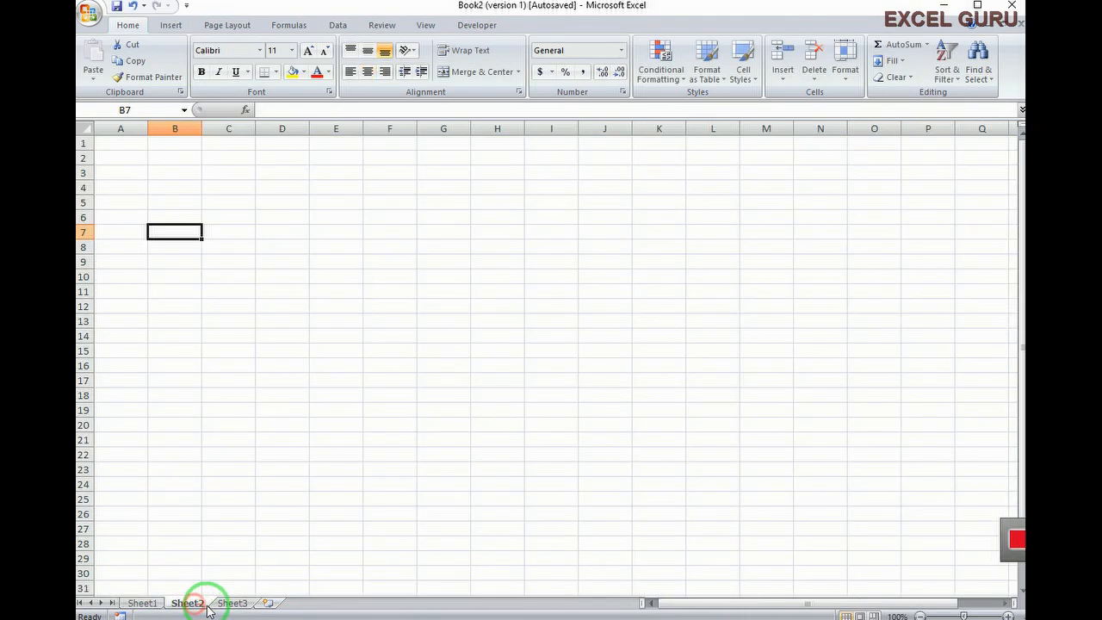
left_click(848, 84)
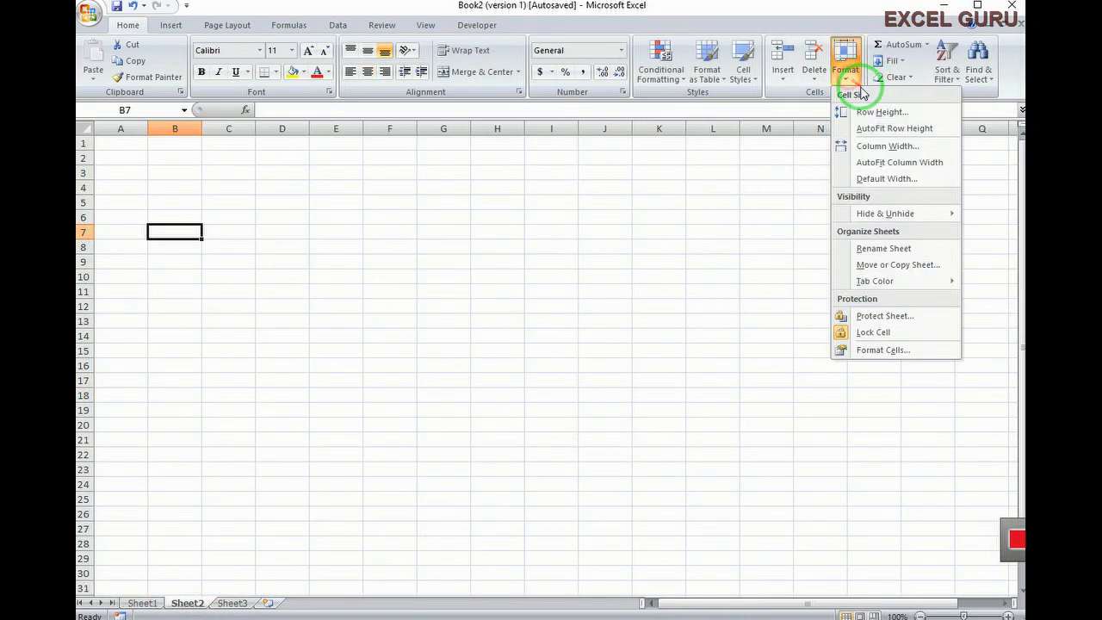
left_click(881, 249)
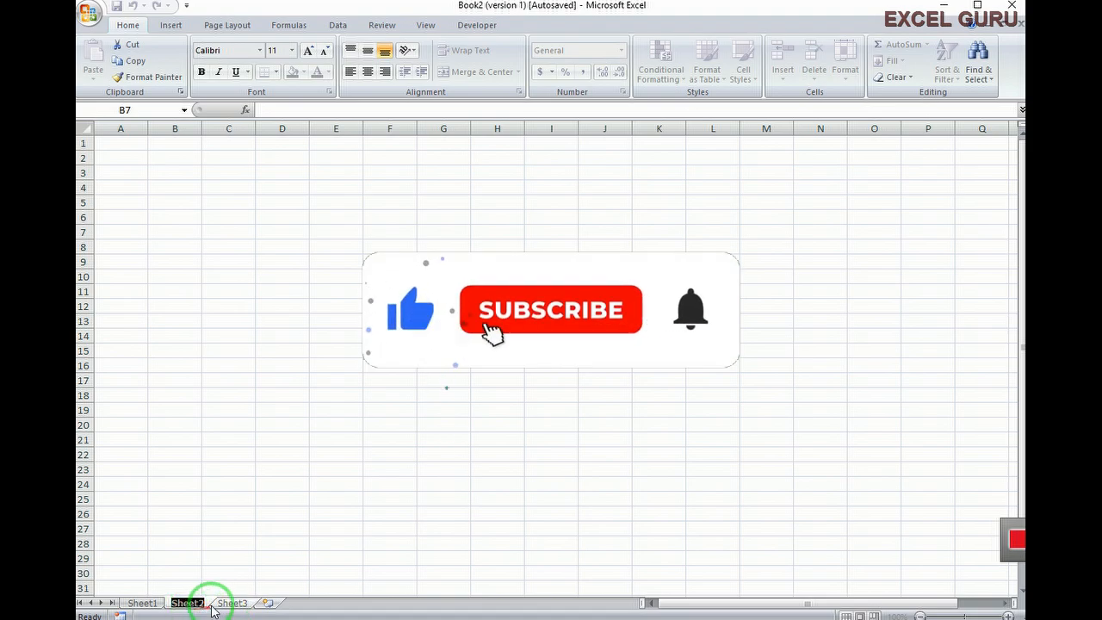
type("ssss")
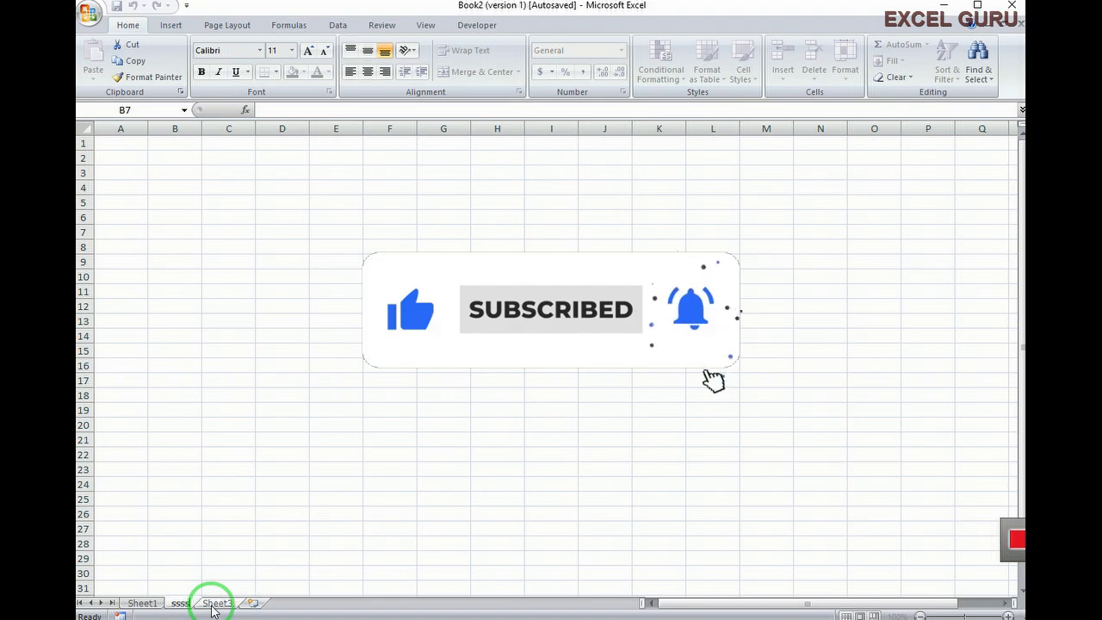
left_click(272, 575)
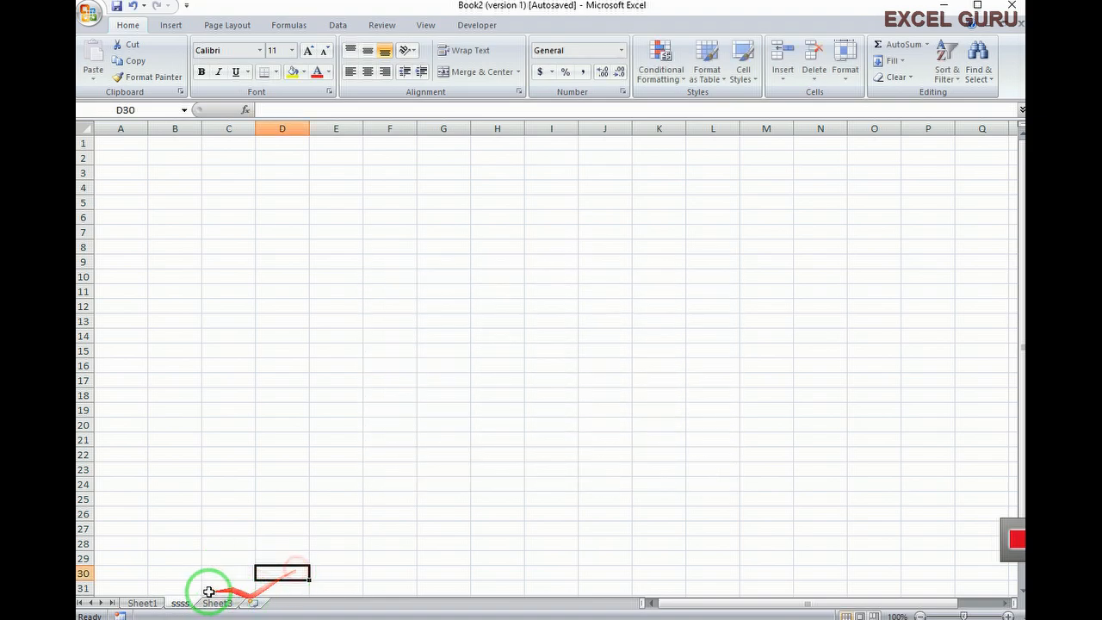
left_click(144, 604)
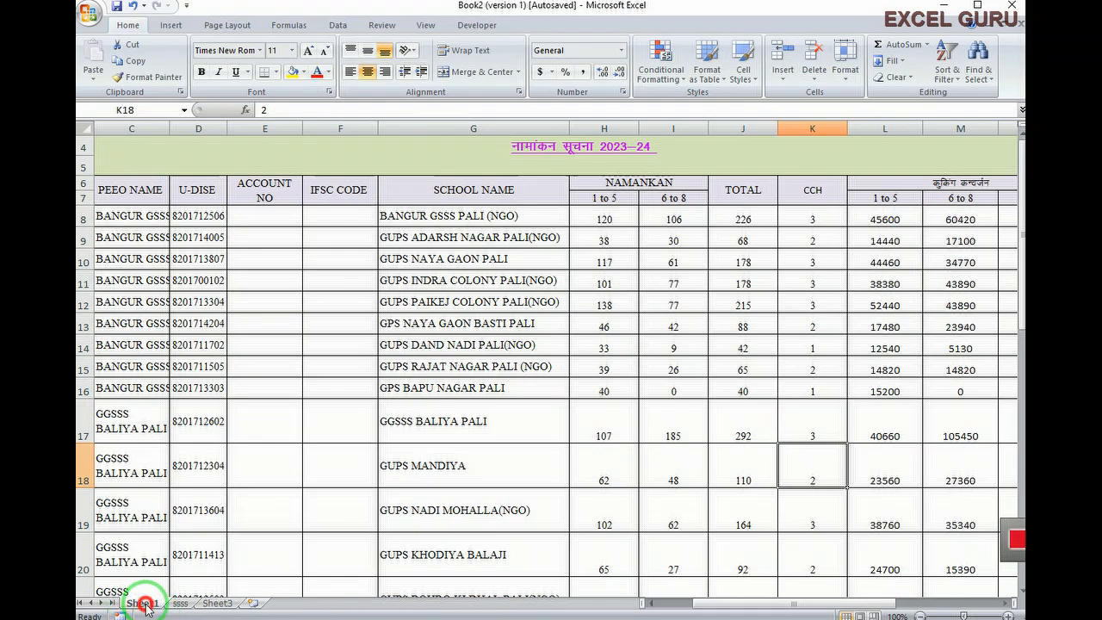
Rename the Sheet1 tab to 'master' and drag it to sit after ssss
double_click(144, 605)
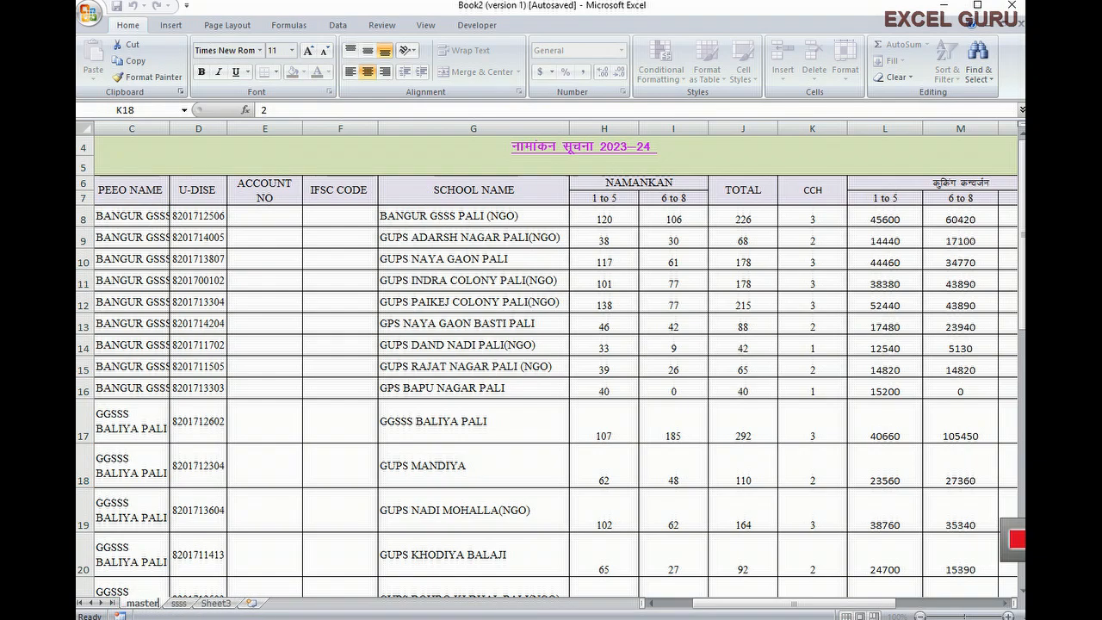
left_click(680, 422)
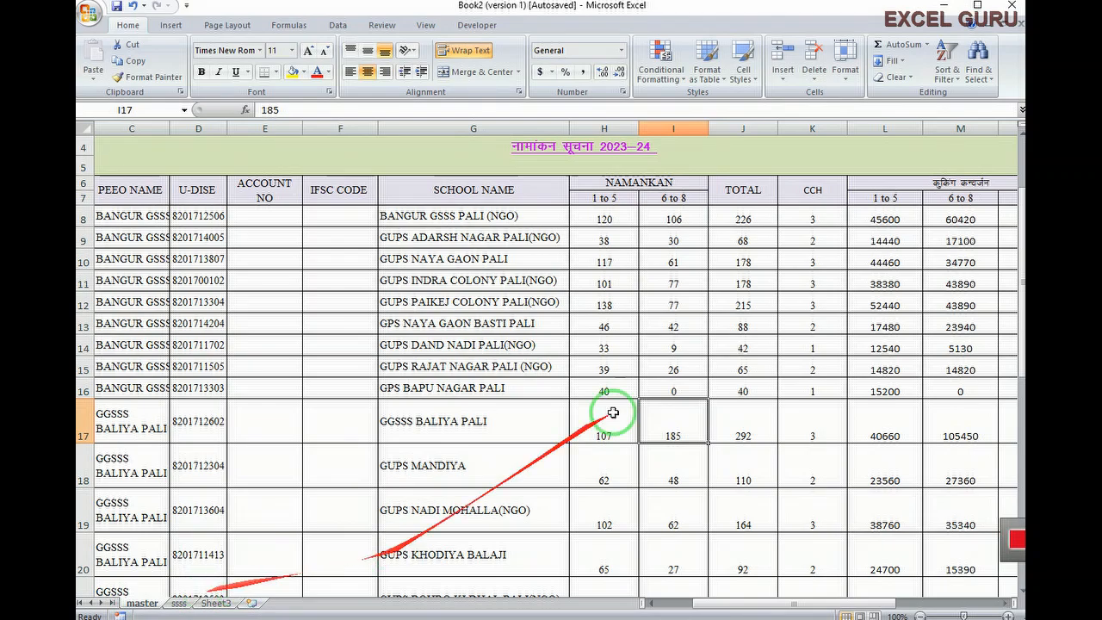
left_click(845, 78)
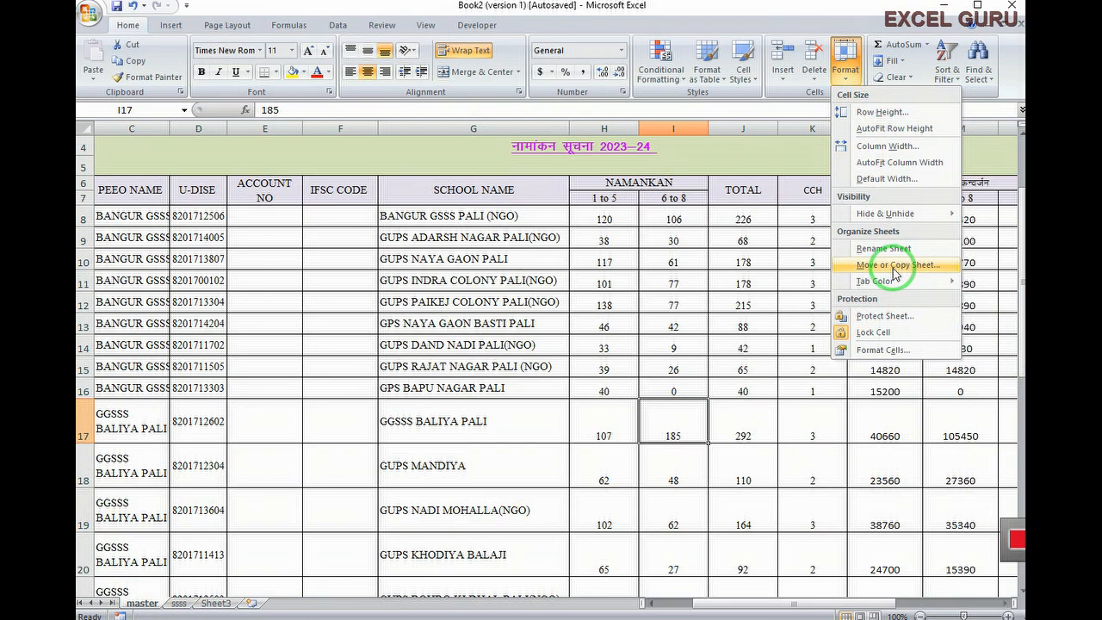
left_click(485, 465)
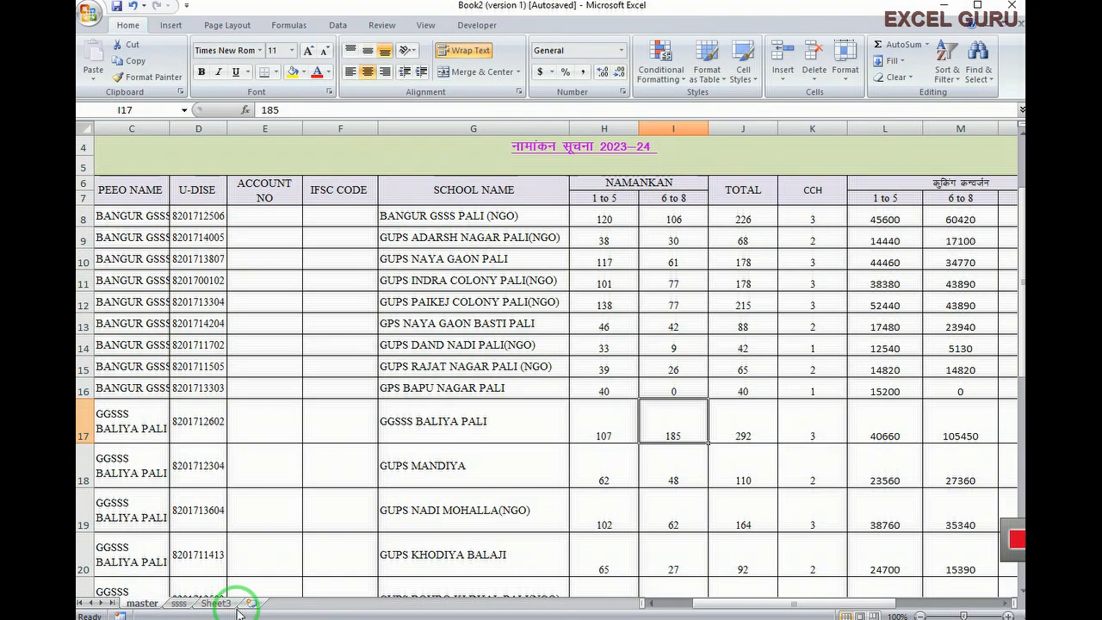
left_click(171, 605)
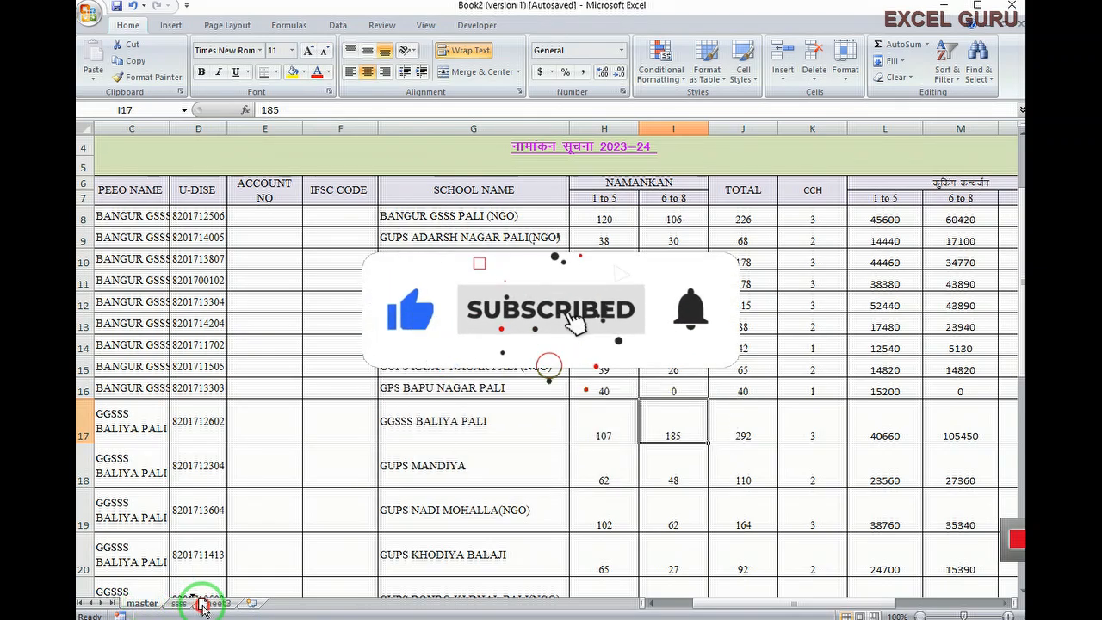
left_click_drag(202, 607, 200, 608)
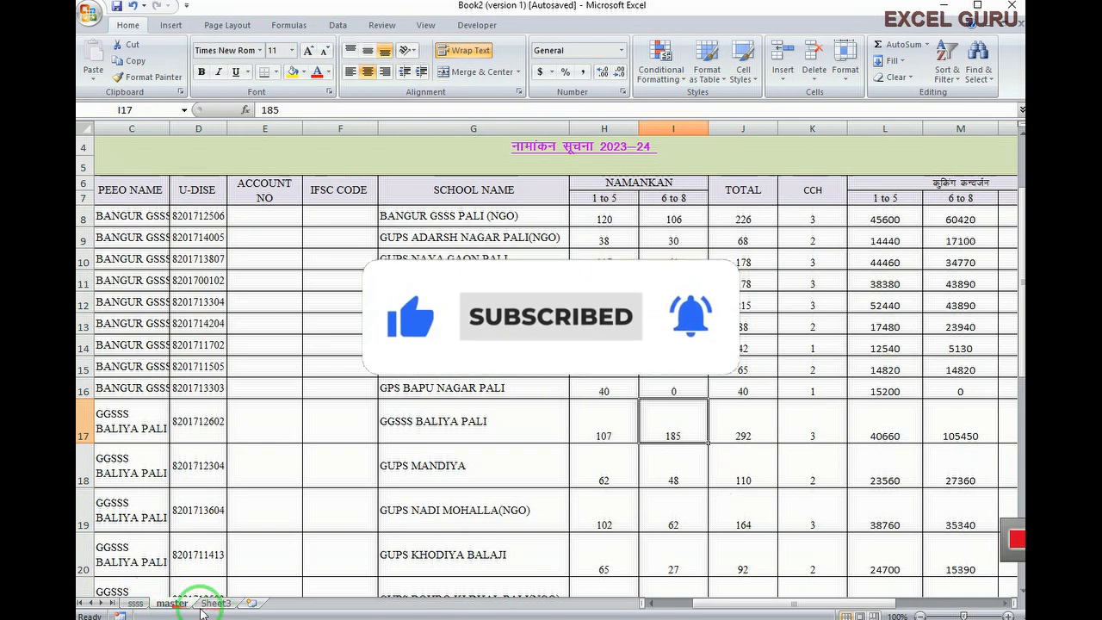
Drag Sheet3 to the front of the tabs and open Move or Copy for it
left_click(216, 603)
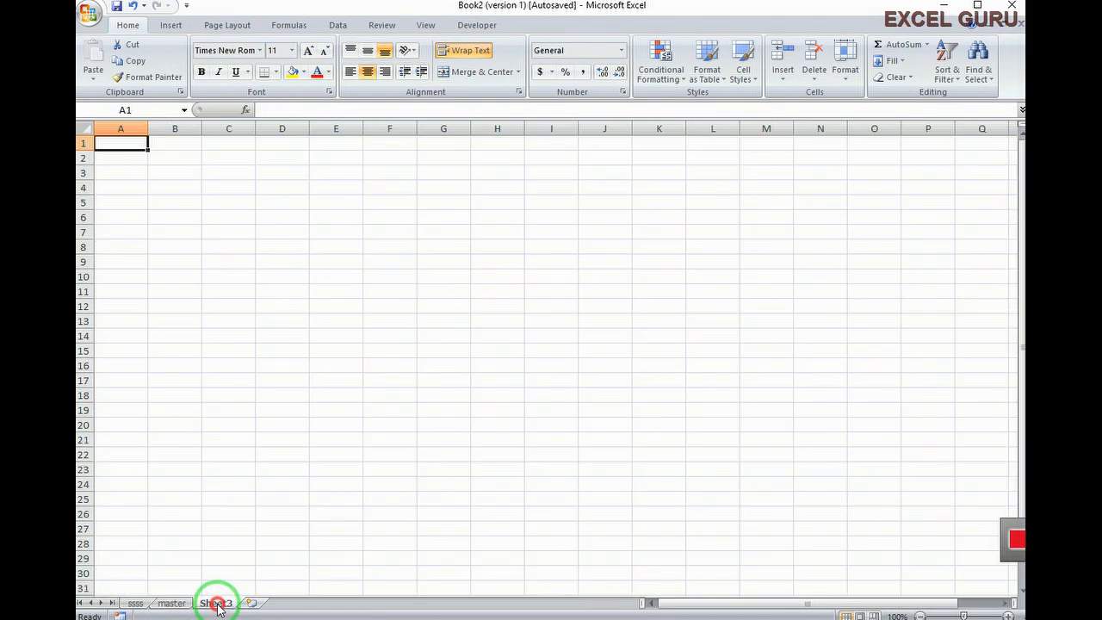
mouse_move(220, 605)
left_mouse_down()
mouse_move(216, 568)
mouse_move(152, 556)
mouse_move(129, 576)
mouse_move(129, 606)
left_mouse_up()
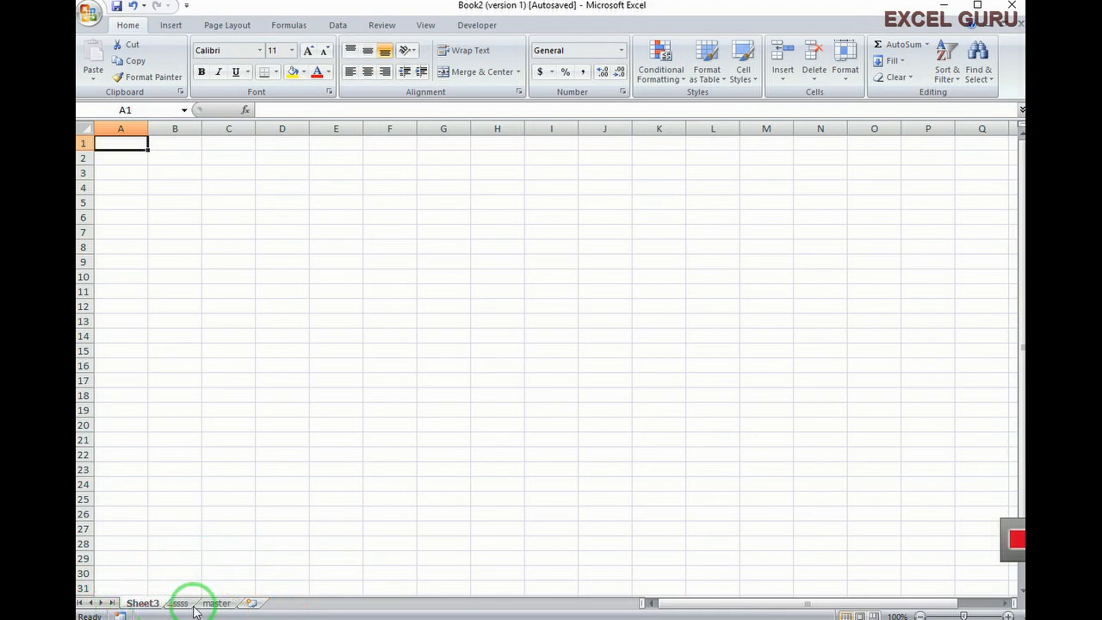
left_click(849, 76)
mouse_move(892, 279)
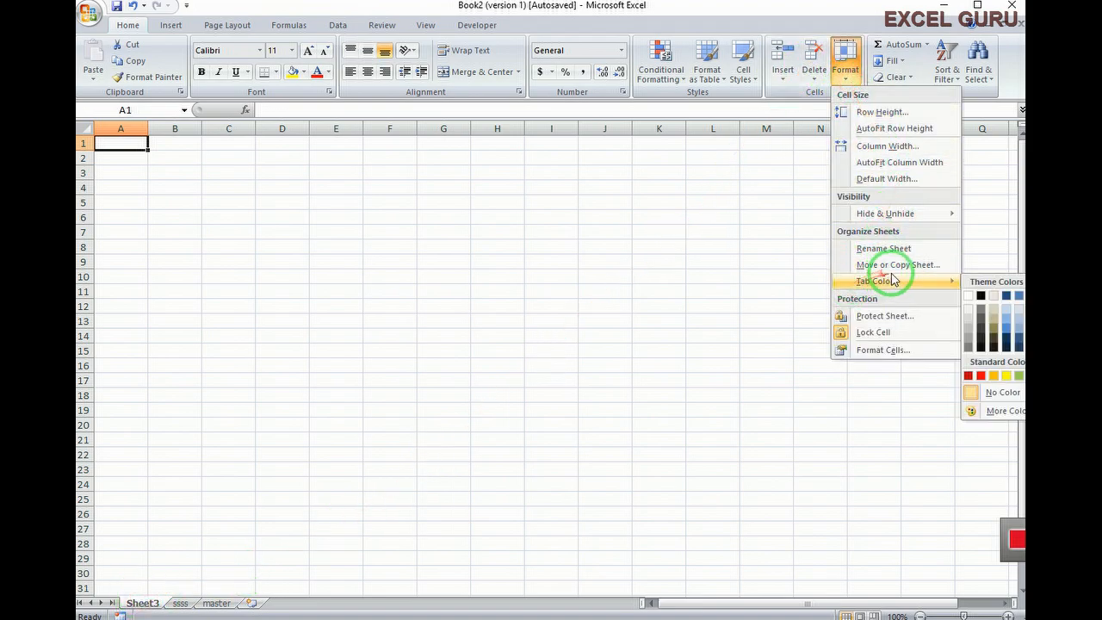
left_click(939, 270)
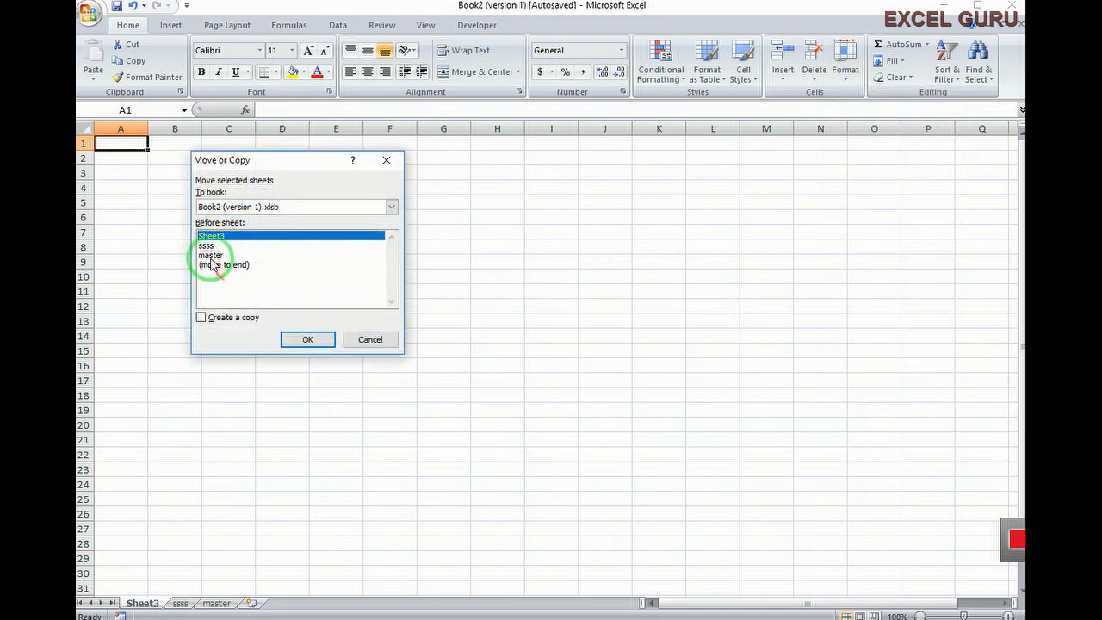
Close Move or Copy keeping Sheet3 in place, then drag ssss ahead of Sheet3
left_click(307, 339)
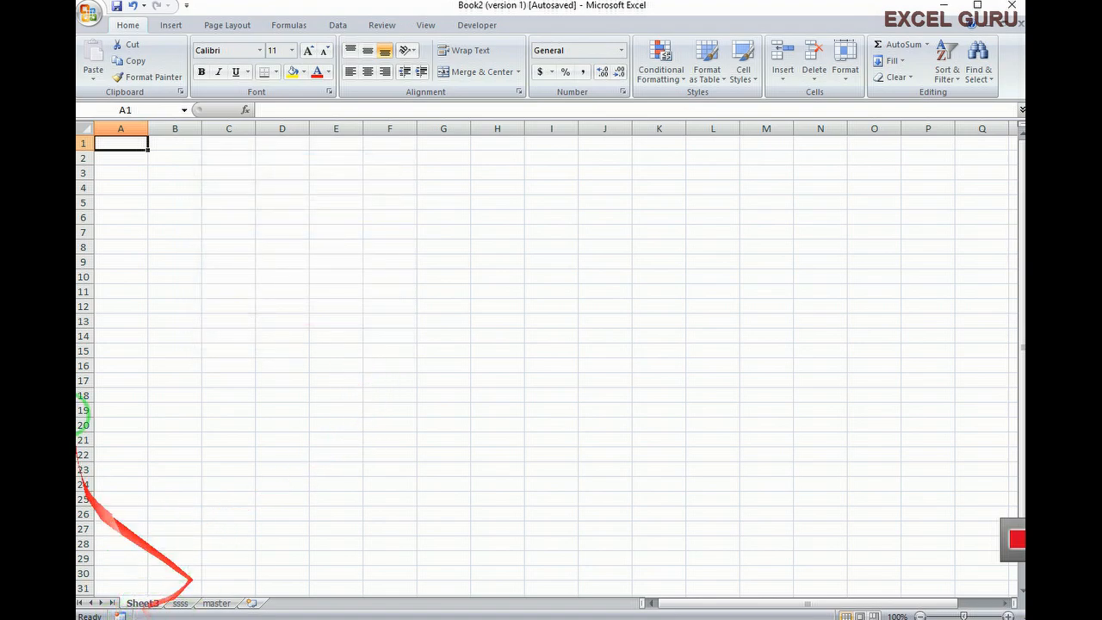
right_click(138, 604)
left_click(201, 467)
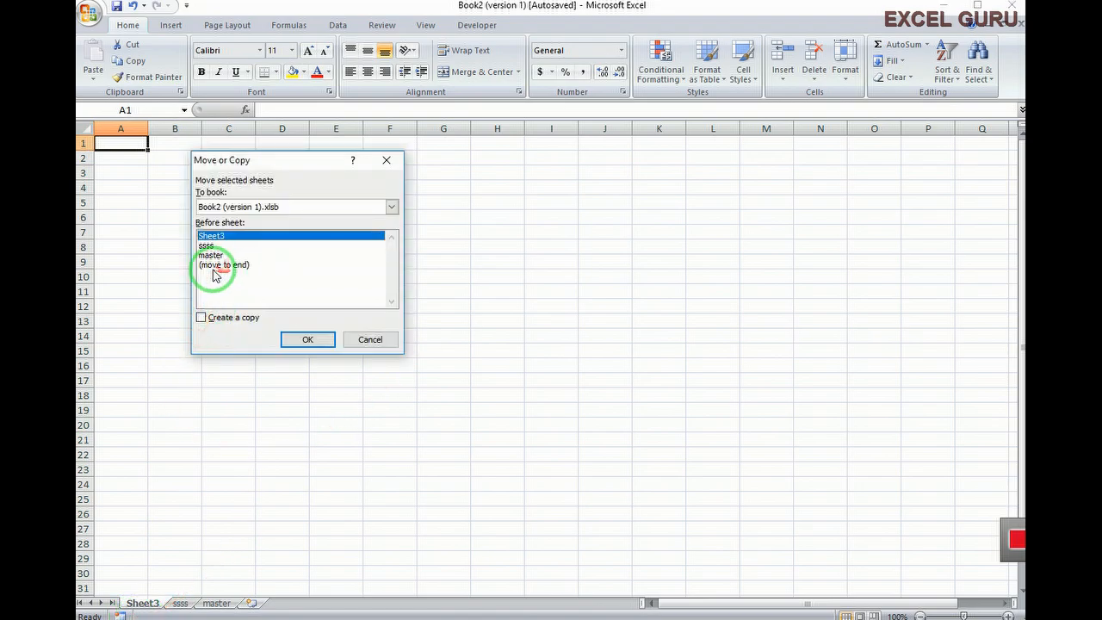
left_click(232, 267)
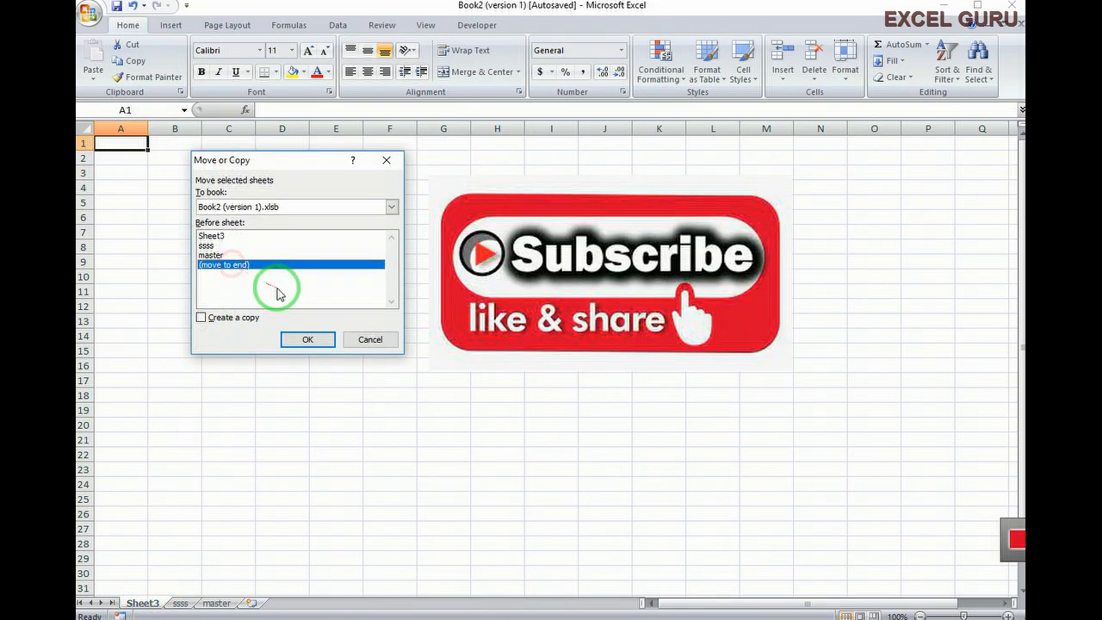
left_click(217, 235)
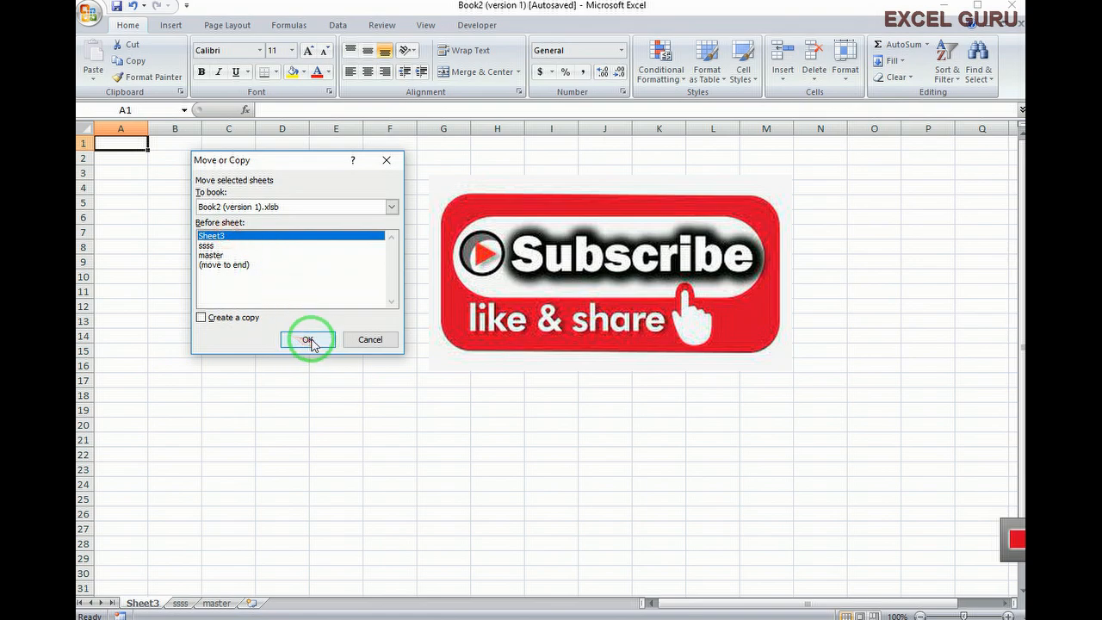
left_click(290, 337)
left_click_drag(176, 607, 147, 597)
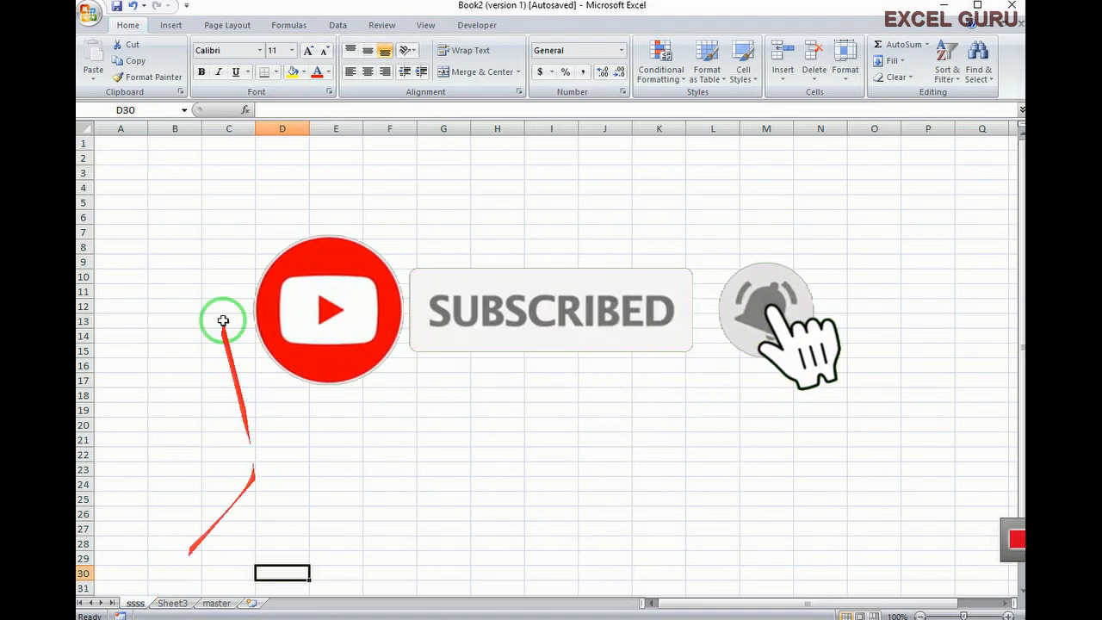
Colour the ssss sheet tab red via Format > Tab Color
left_click(845, 76)
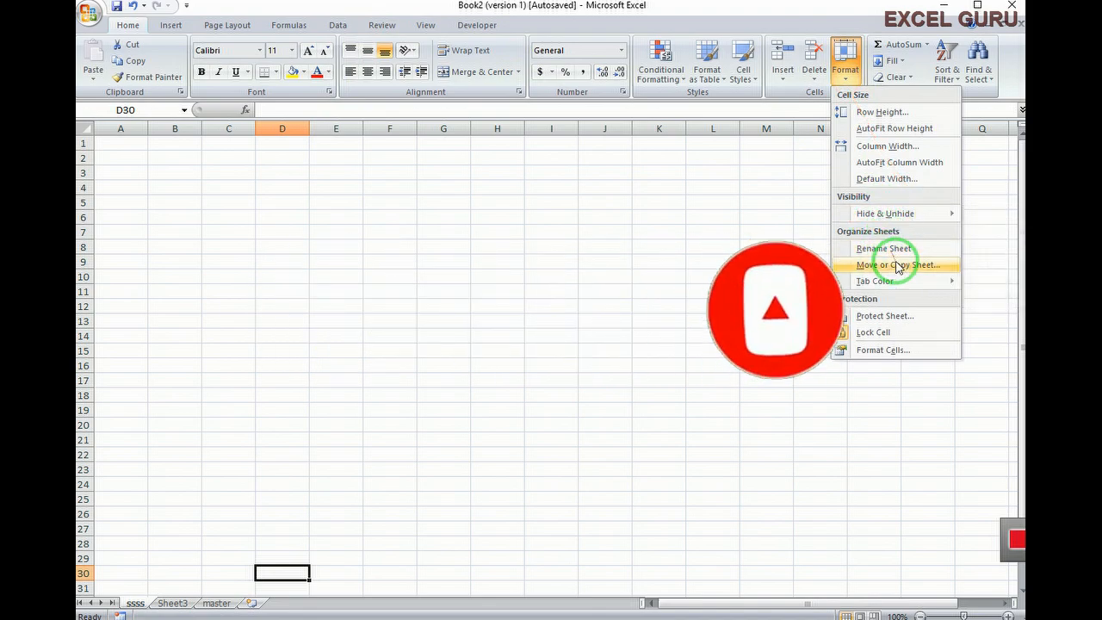
mouse_move(896, 280)
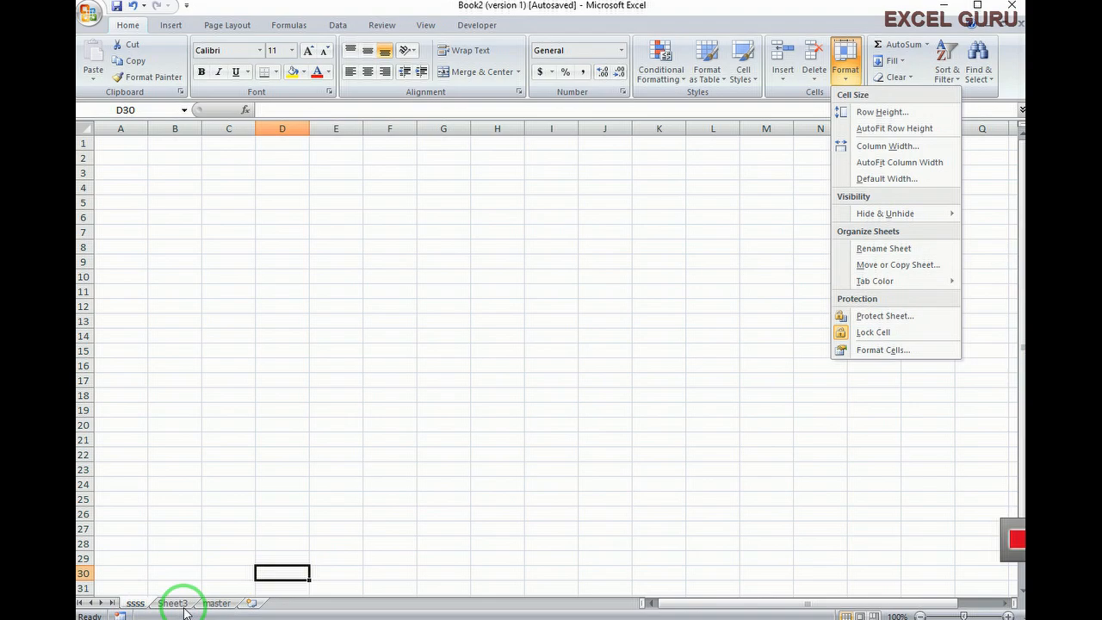
mouse_move(950, 282)
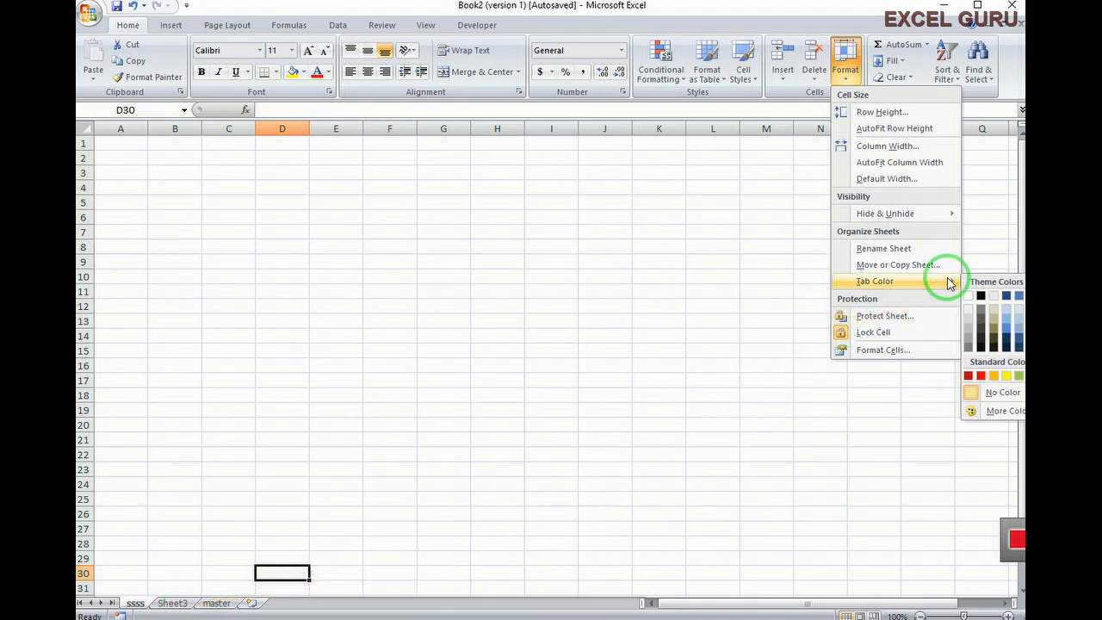
left_click(981, 375)
Pick a tab colour for Sheet3 from its right-click Tab Color menu
left_click(172, 604)
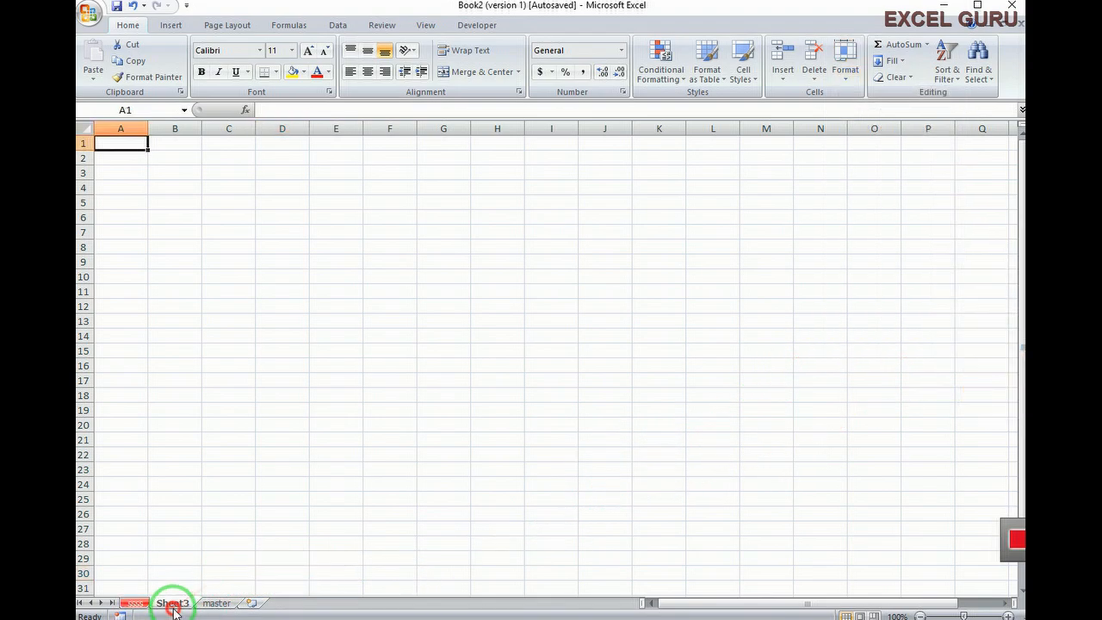
left_click(127, 606)
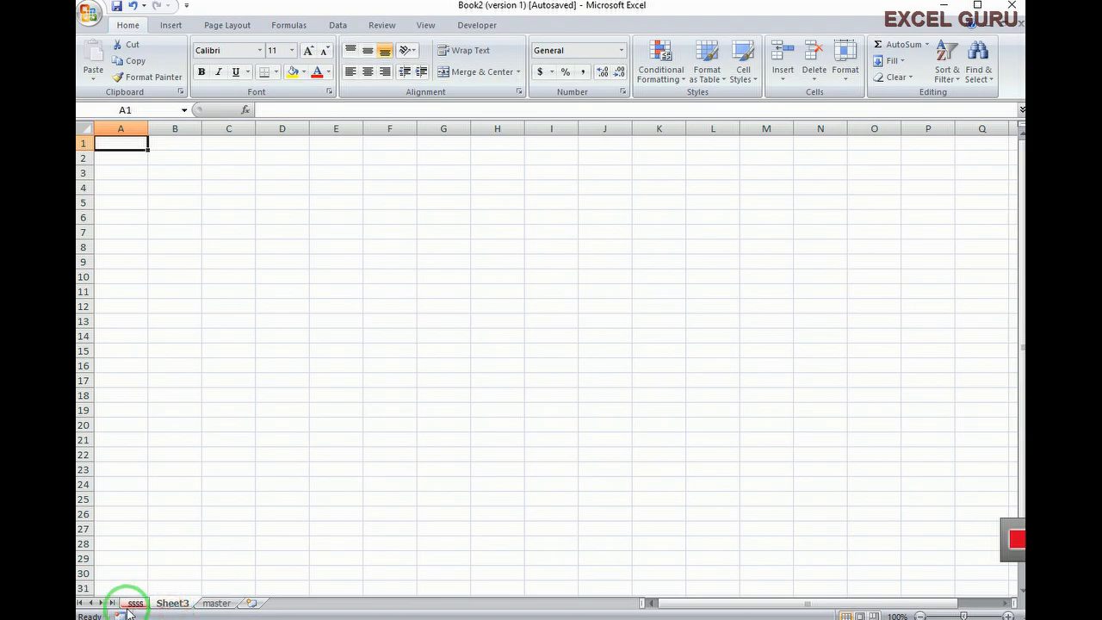
right_click(177, 607)
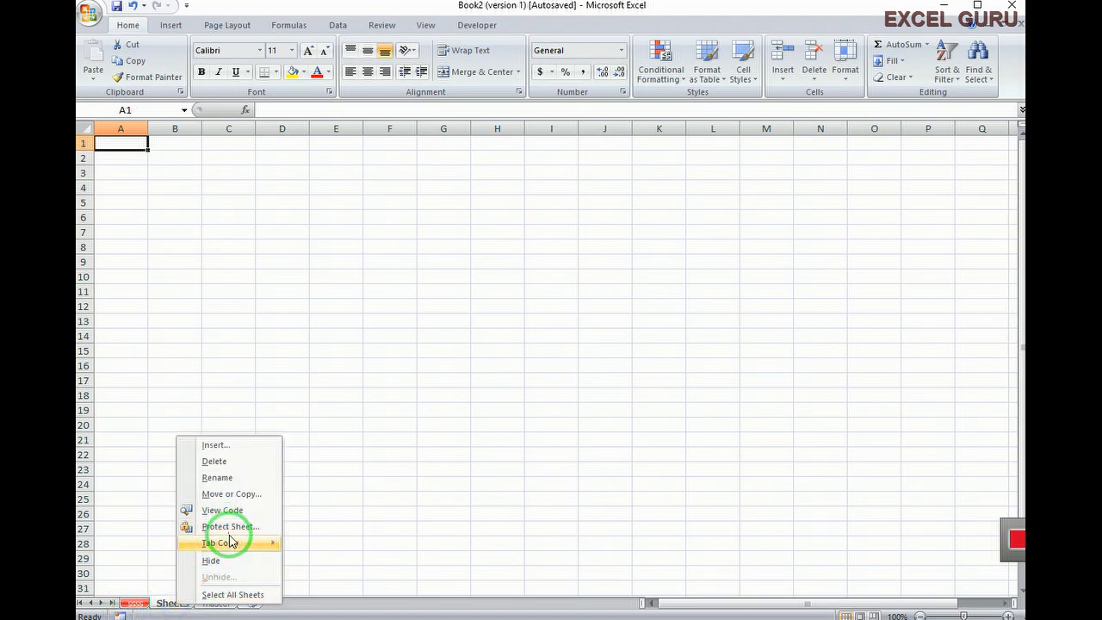
mouse_move(233, 550)
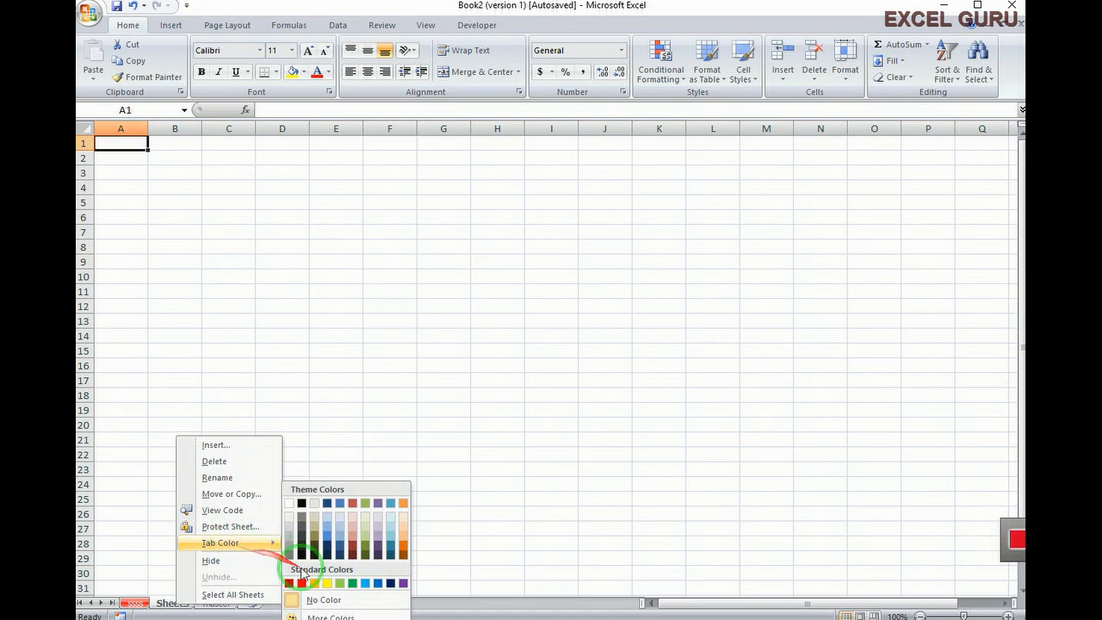
left_click(339, 585)
left_click(258, 588)
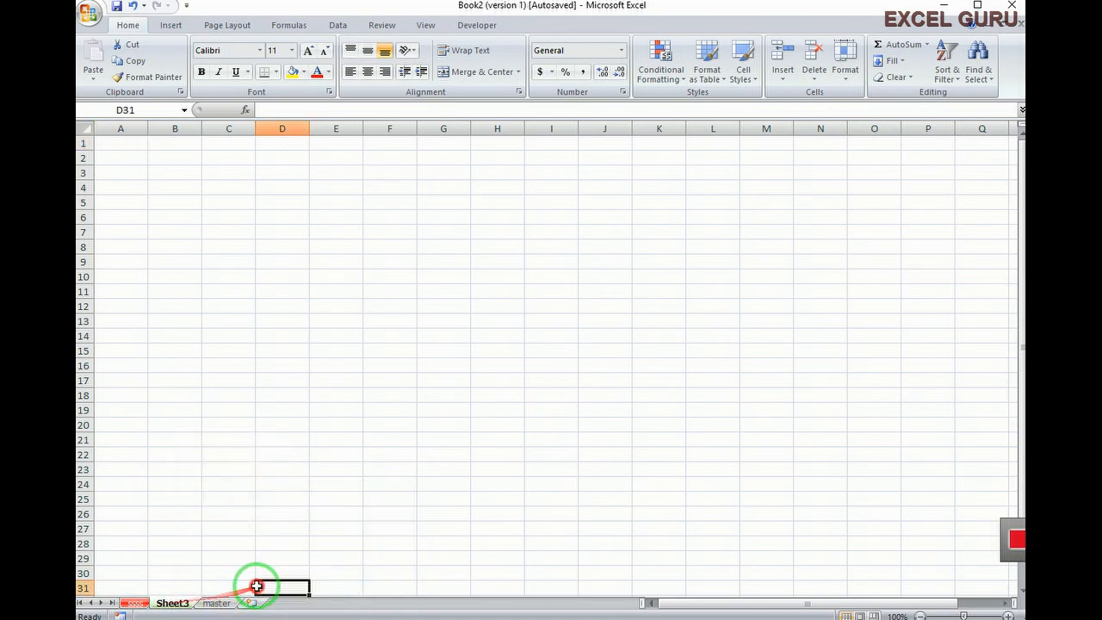
left_click(217, 604)
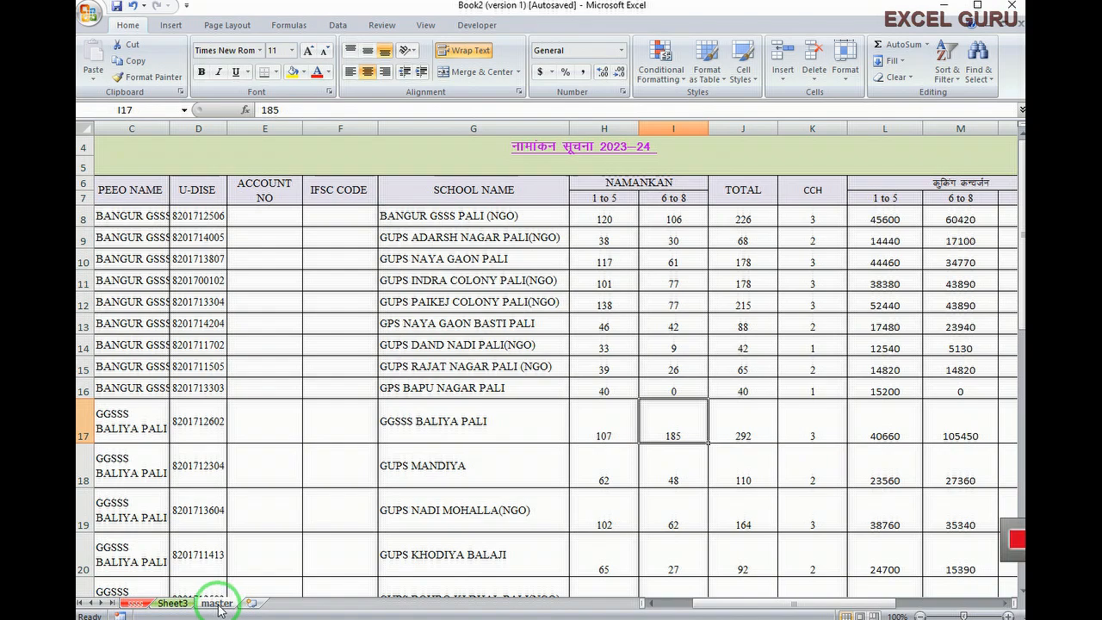
Open the Home Format dropdown on master to reach its Protect Sheet option
left_click(845, 74)
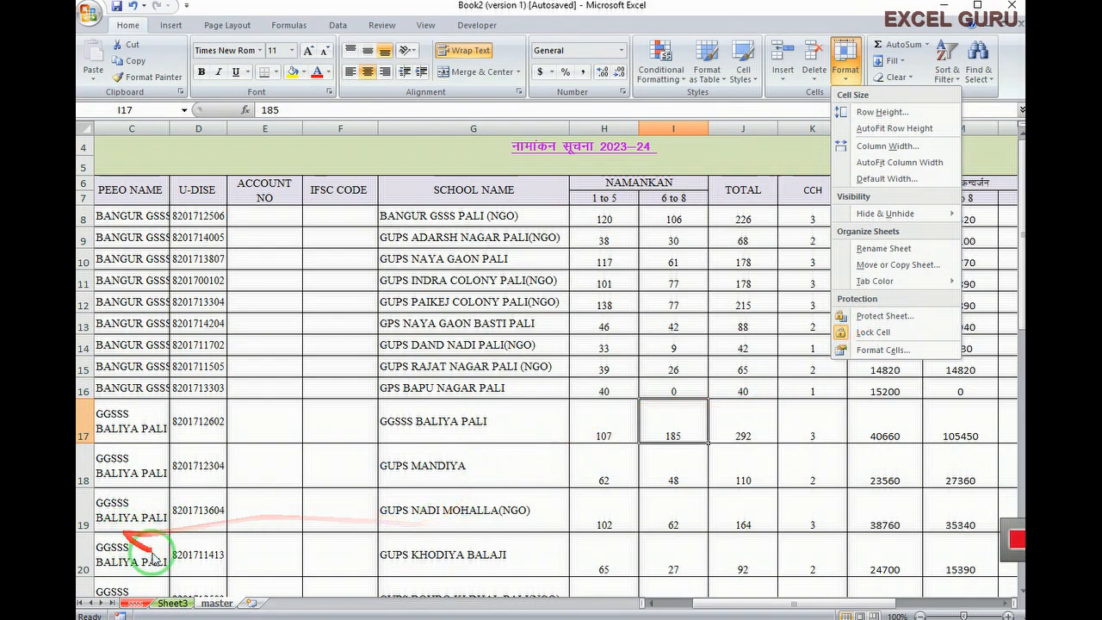
left_click(216, 603)
right_click(216, 604)
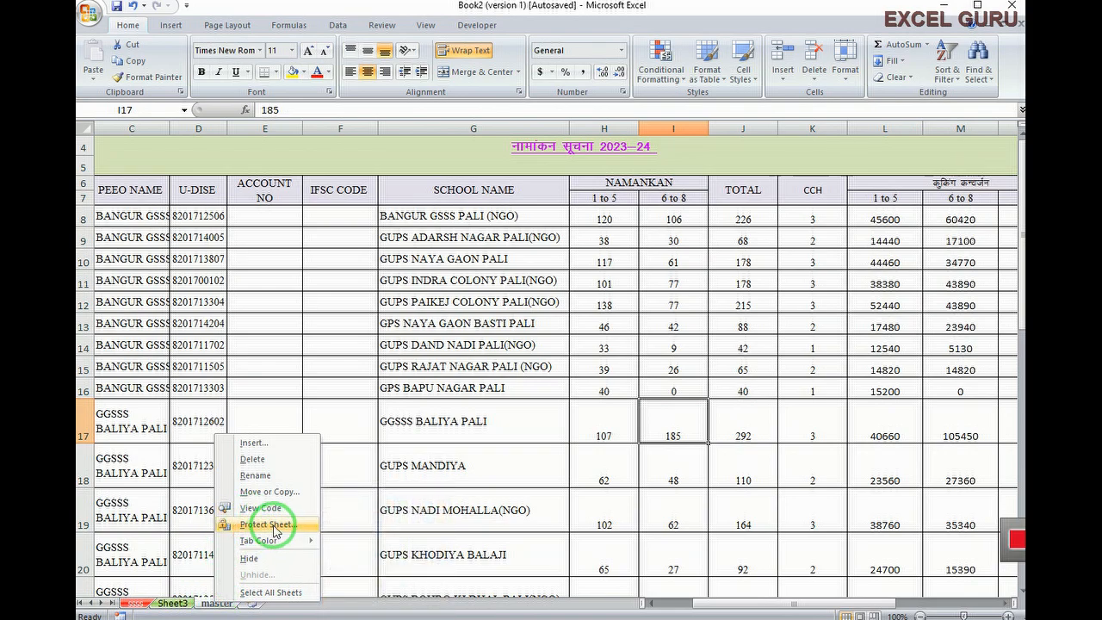
left_click(286, 616)
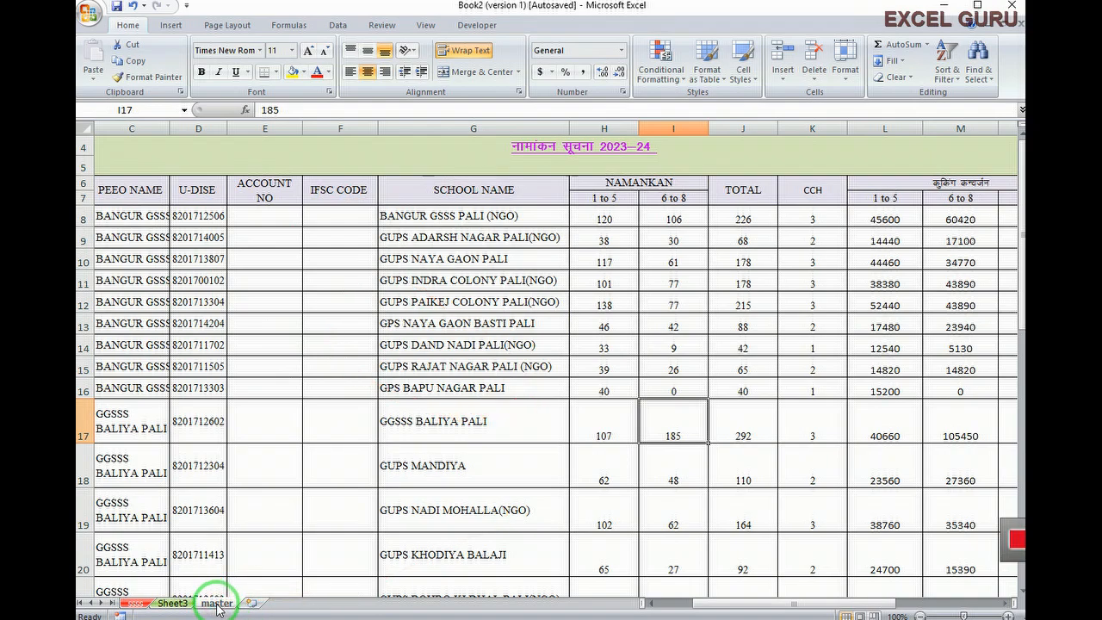
right_click(217, 605)
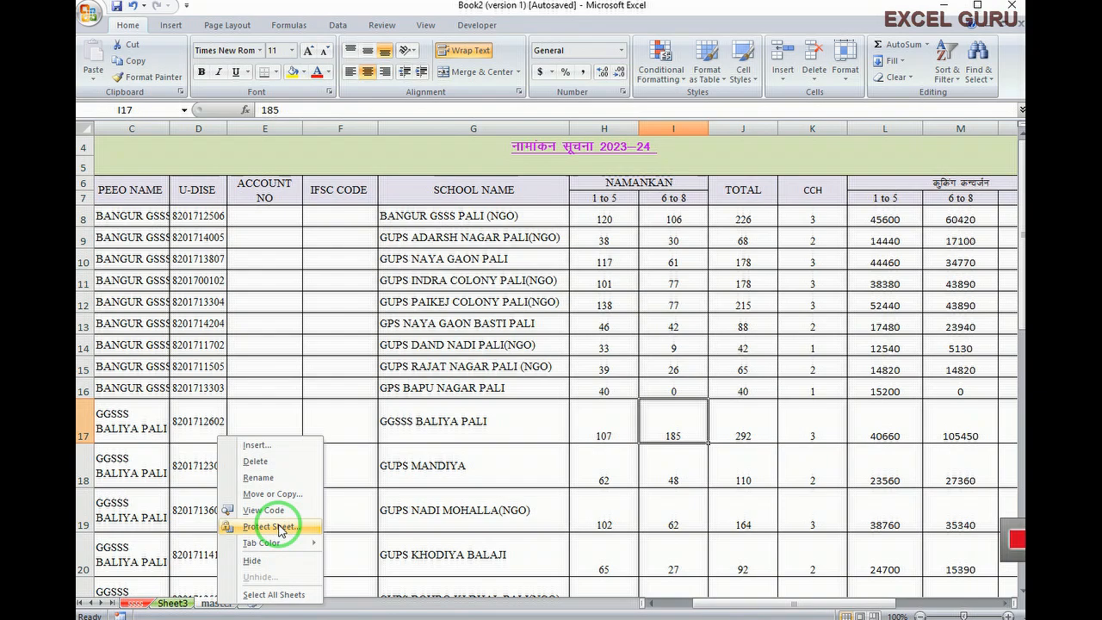
left_click(453, 512)
left_click(845, 82)
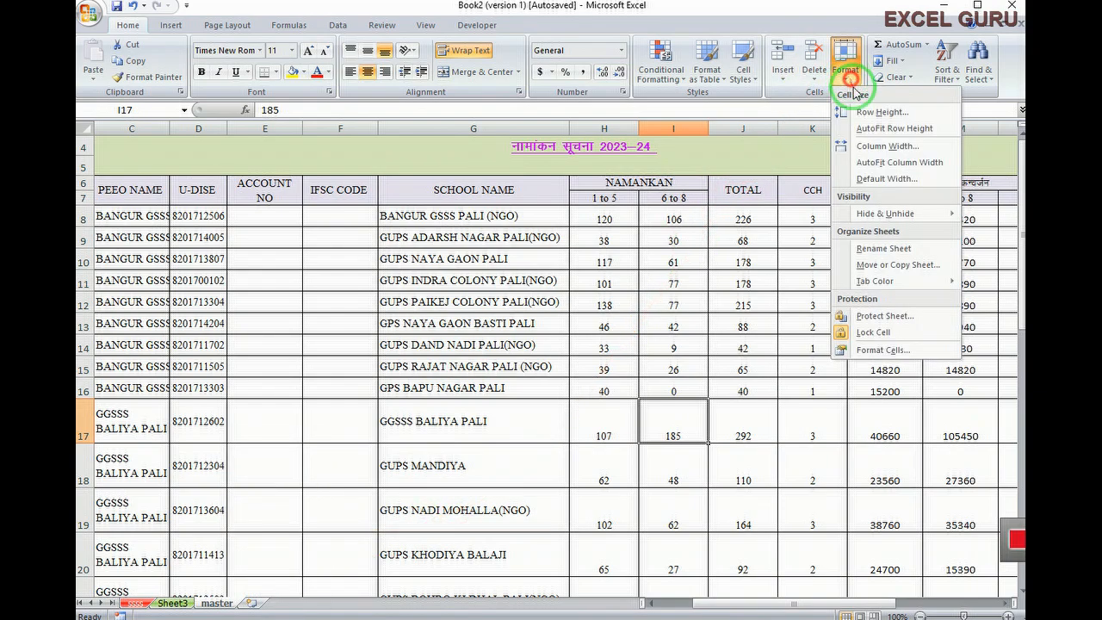
Protect the master sheet with a confirmed password, then select a school name cell to test
left_click(900, 318)
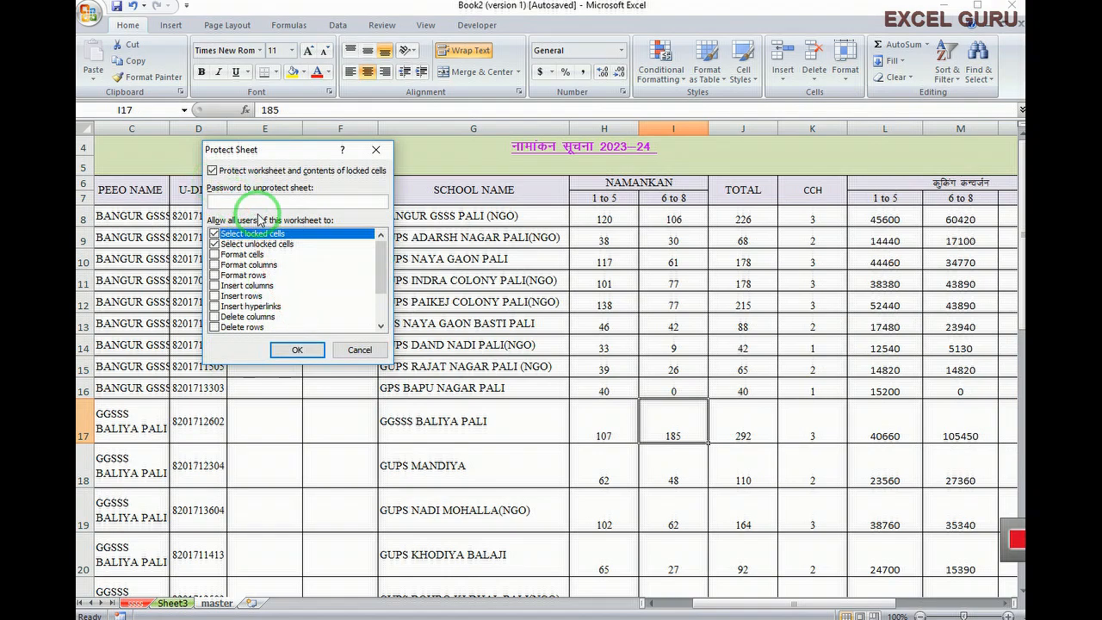
type("123")
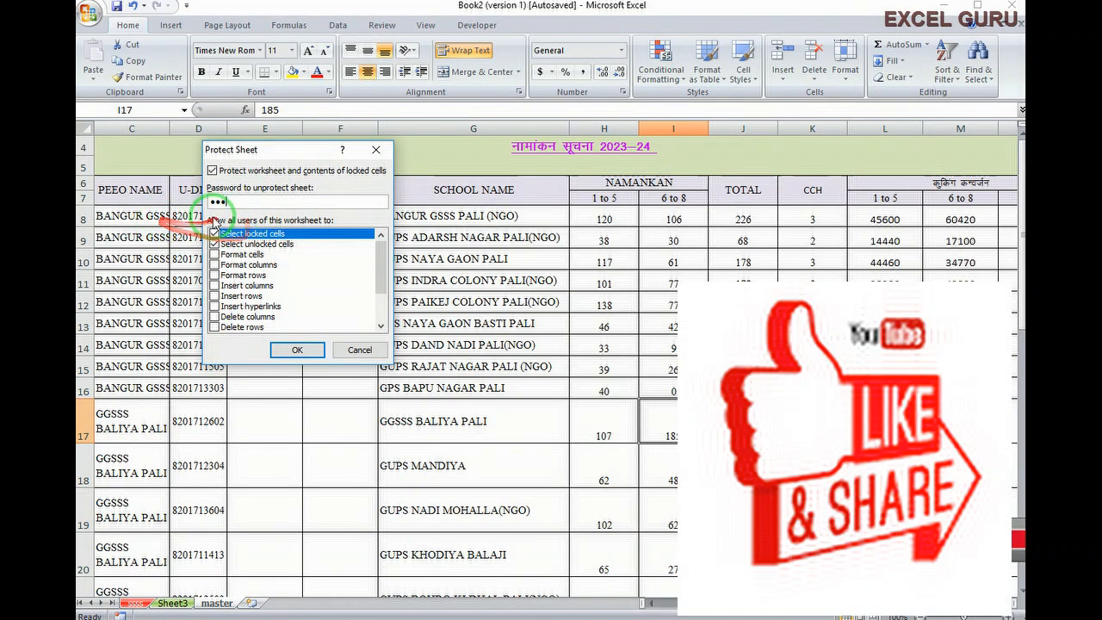
left_click(297, 351)
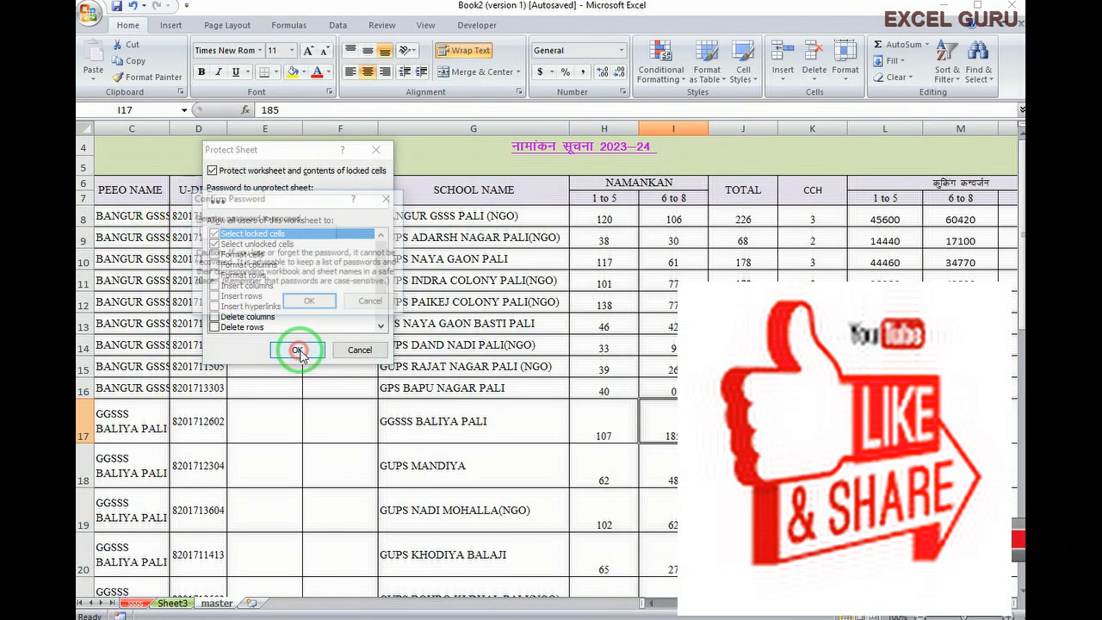
left_click(226, 241)
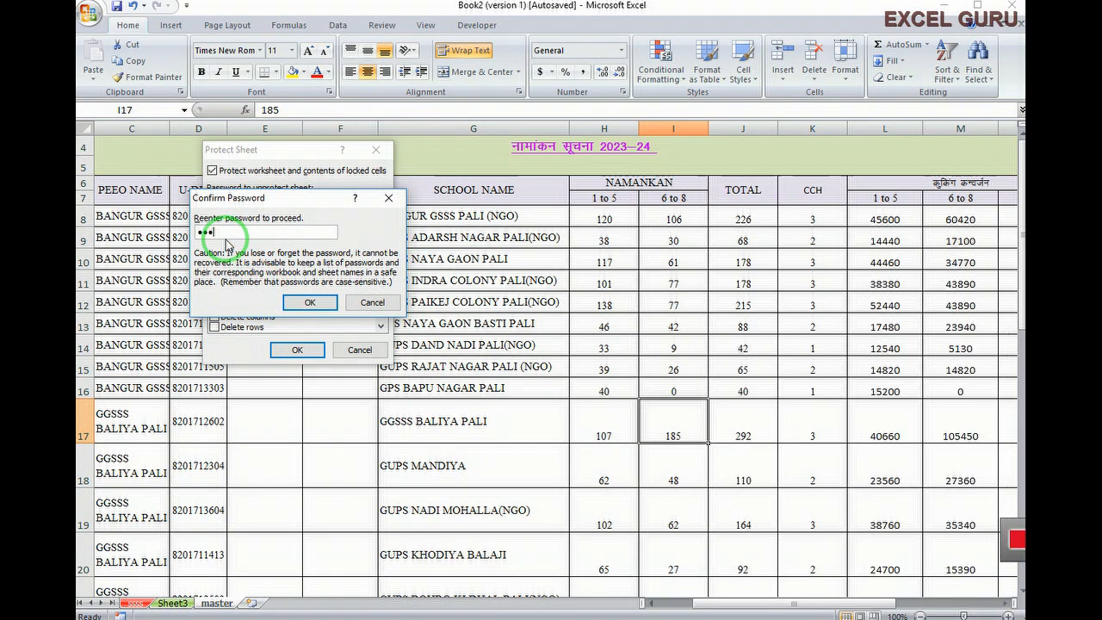
left_click(309, 302)
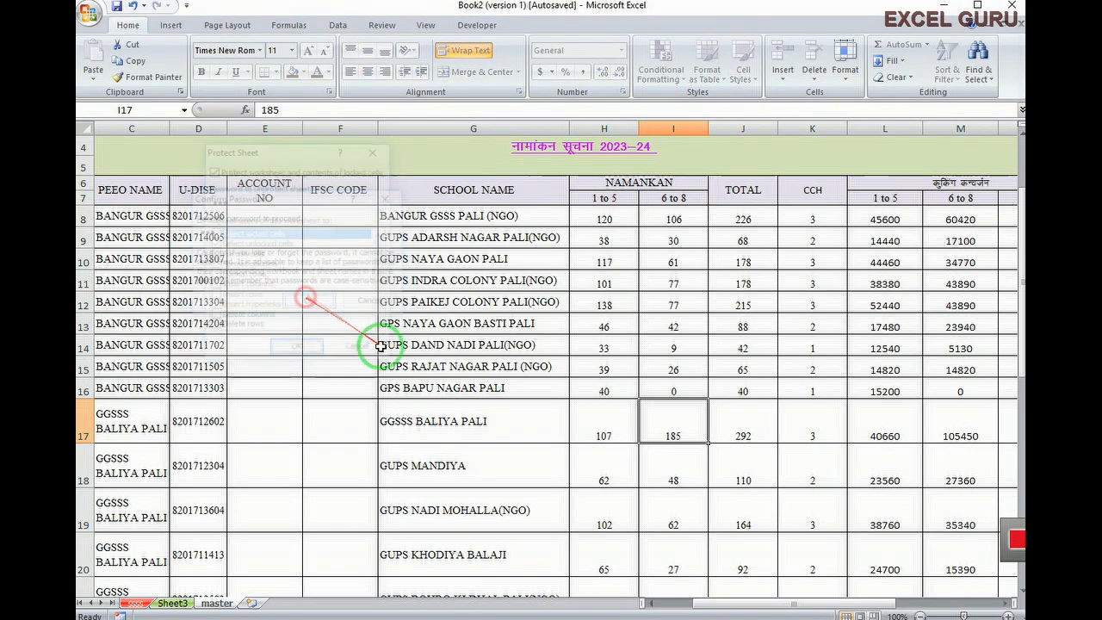
left_click(441, 387)
left_click(457, 237)
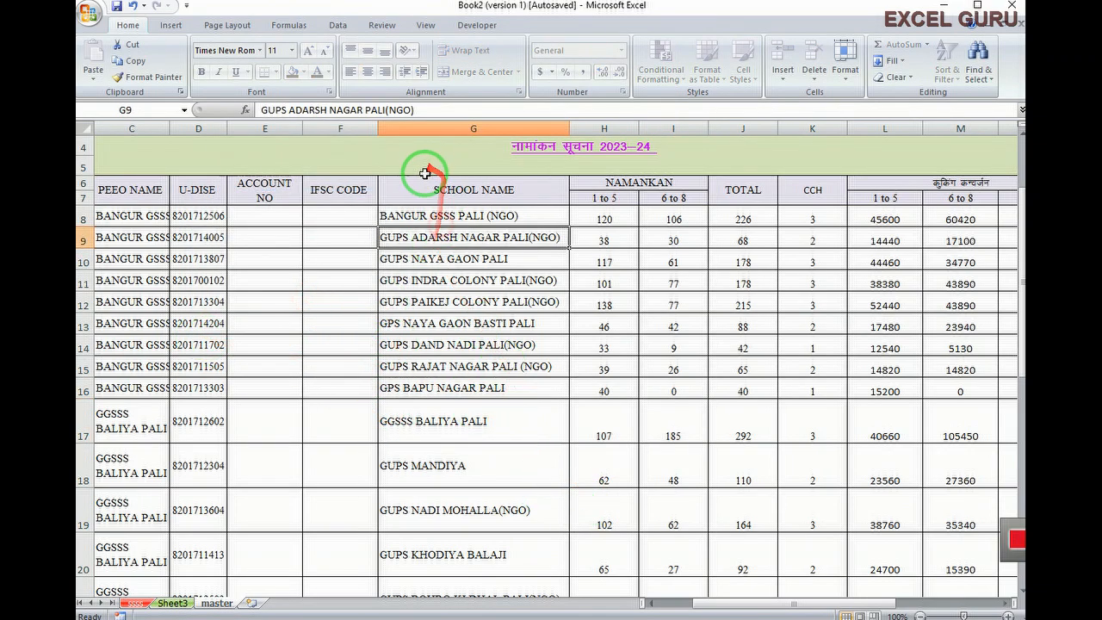
left_click(419, 172)
left_click(434, 191)
double_click(444, 259)
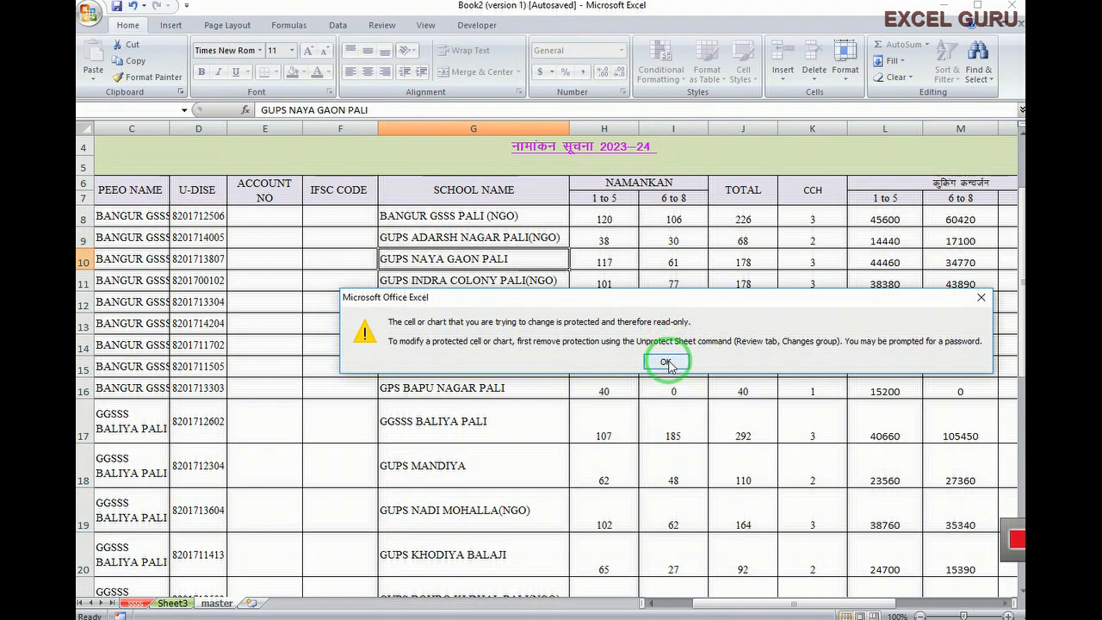
left_click(666, 363)
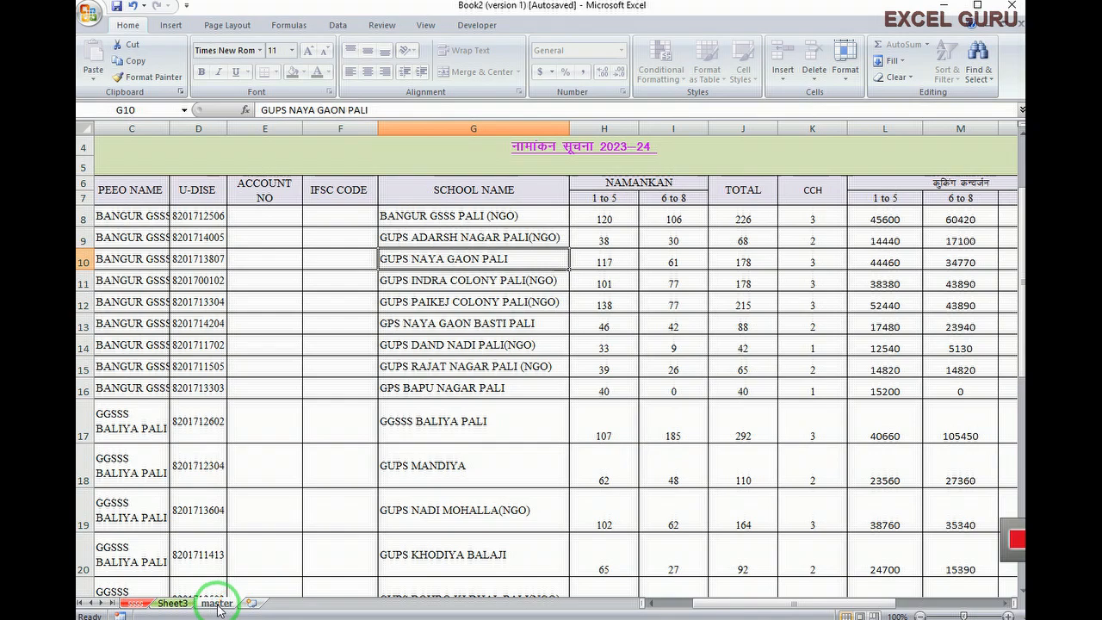
Unprotect the master sheet by entering its protection password
left_click(342, 540)
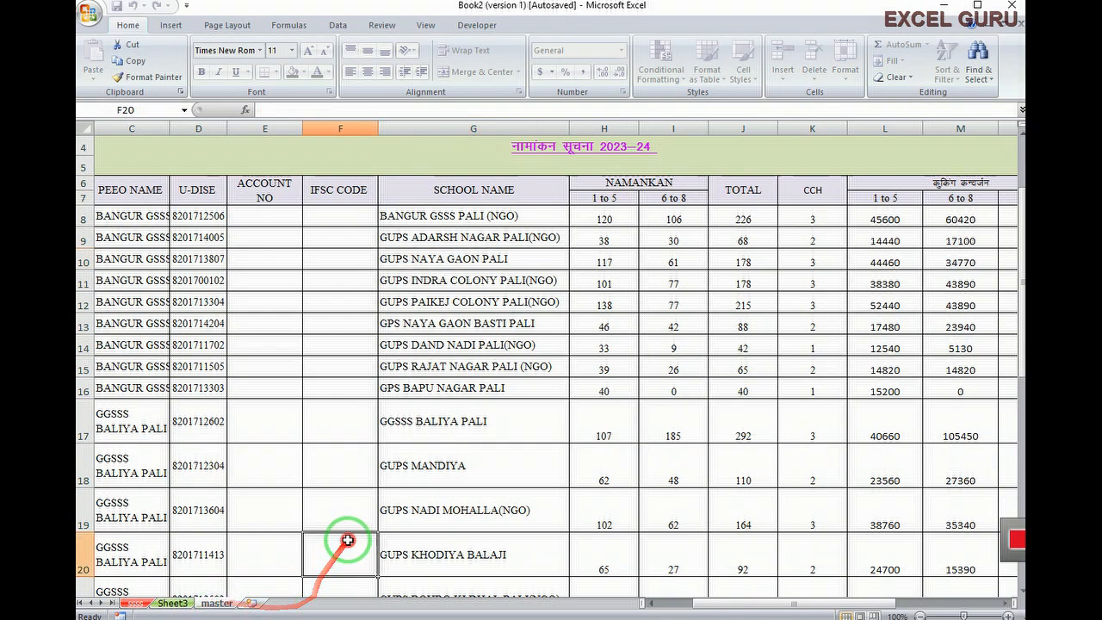
right_click(221, 607)
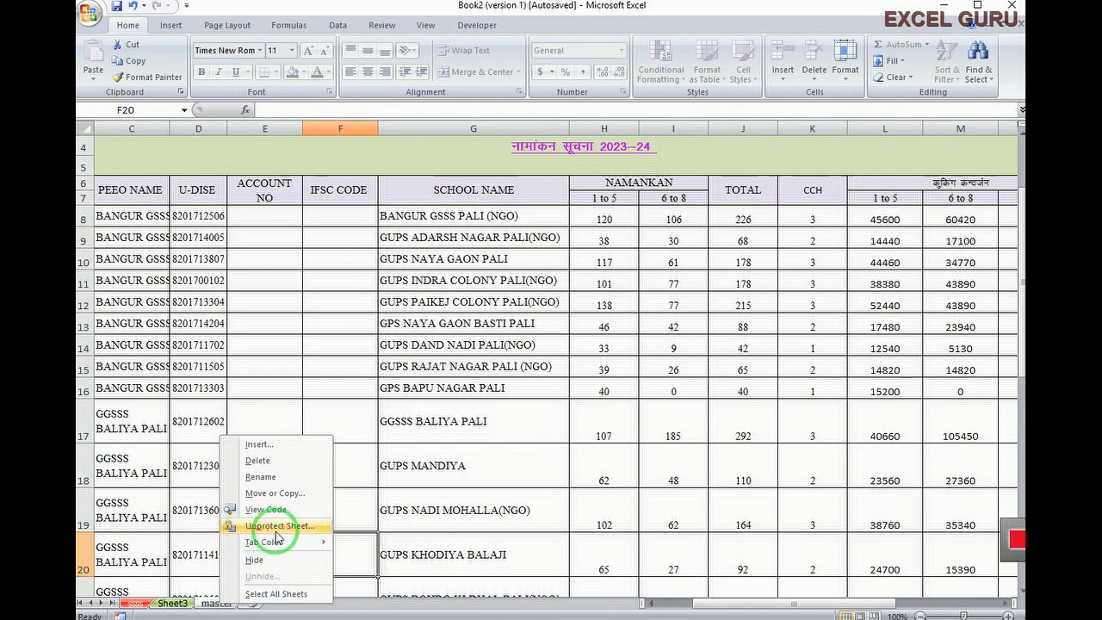
left_click(260, 527)
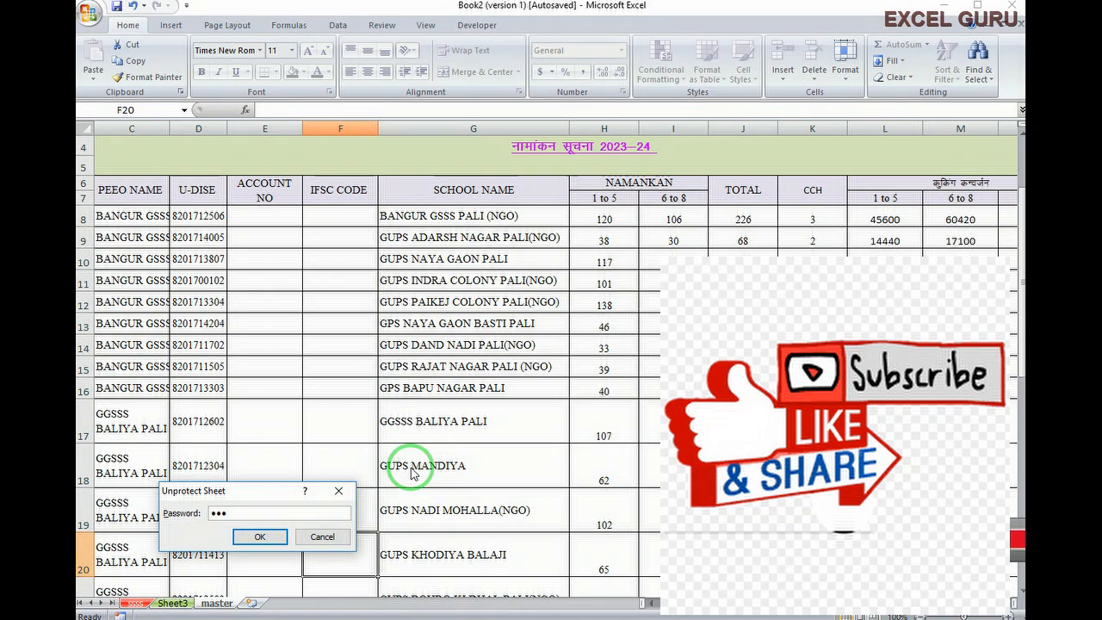
left_click(261, 537)
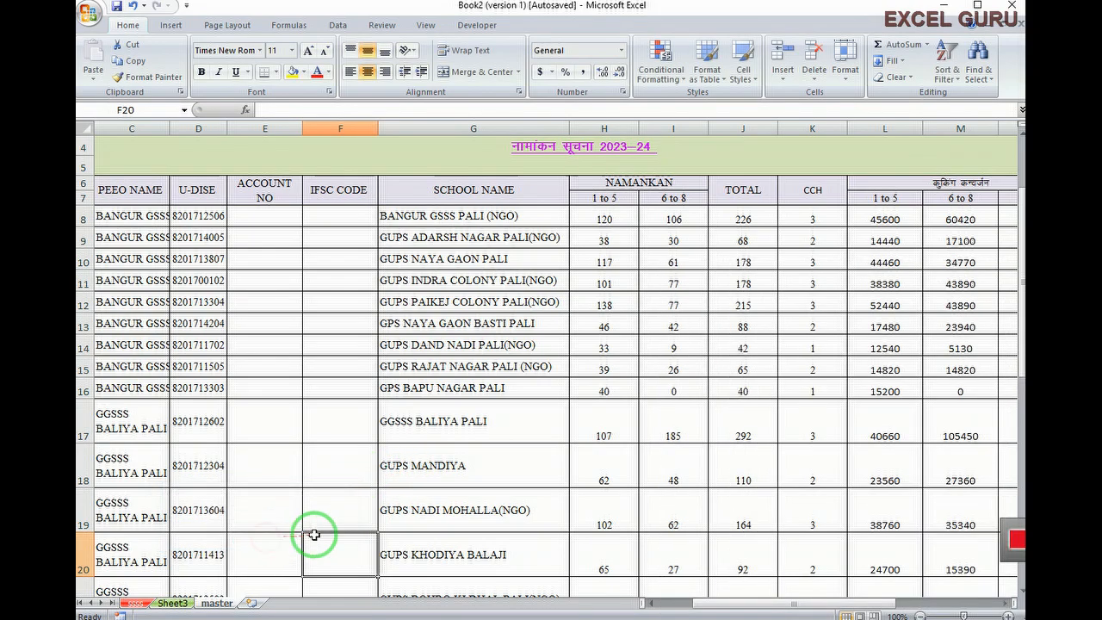
Check that editing works by entering edit mode in cells G5 and F17 of the enrolment table
left_click(465, 343)
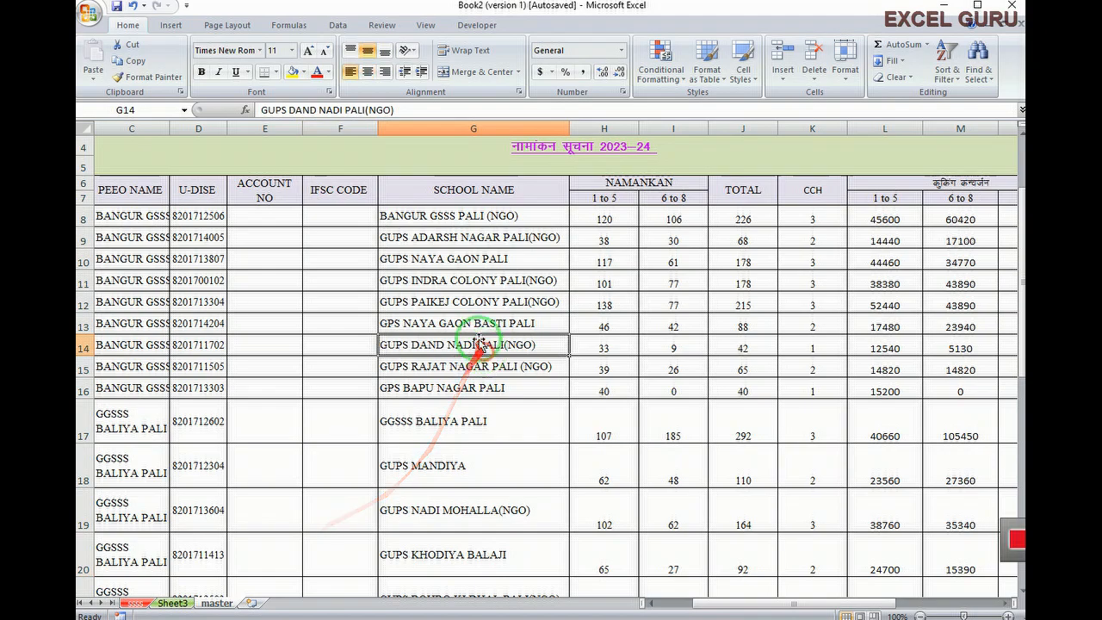
double_click(430, 160)
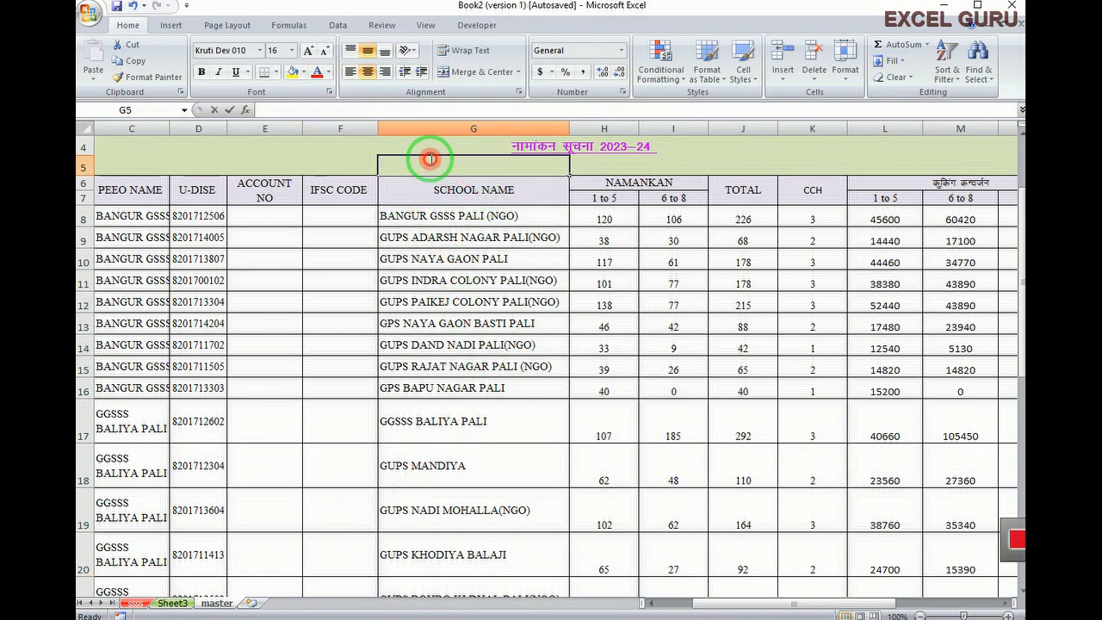
left_click(189, 376)
left_click(258, 386)
left_click(322, 409)
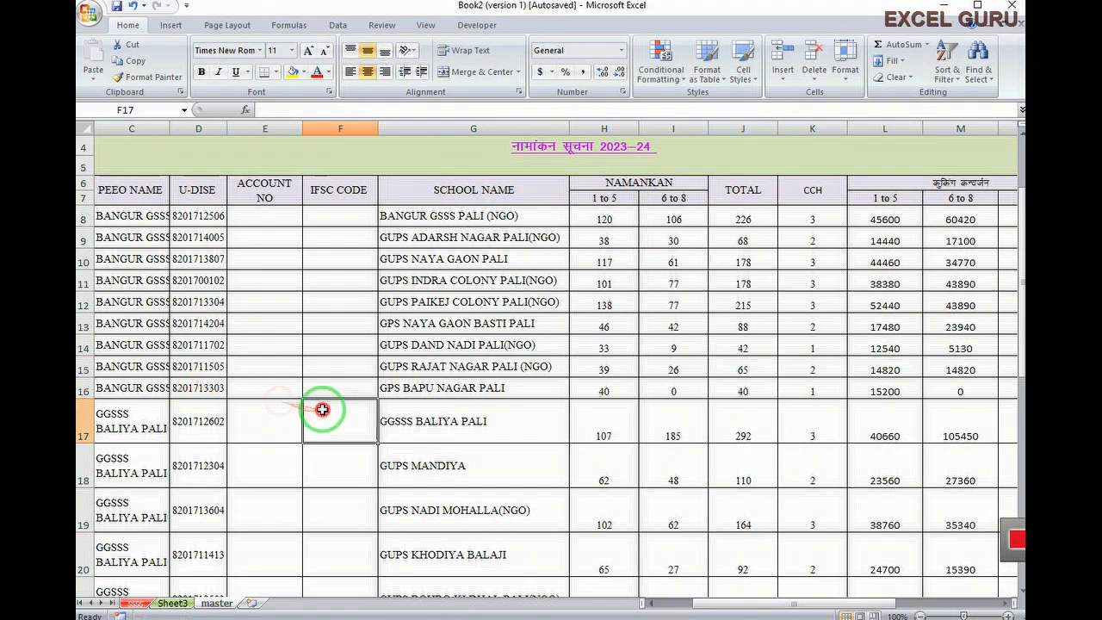
double_click(322, 410)
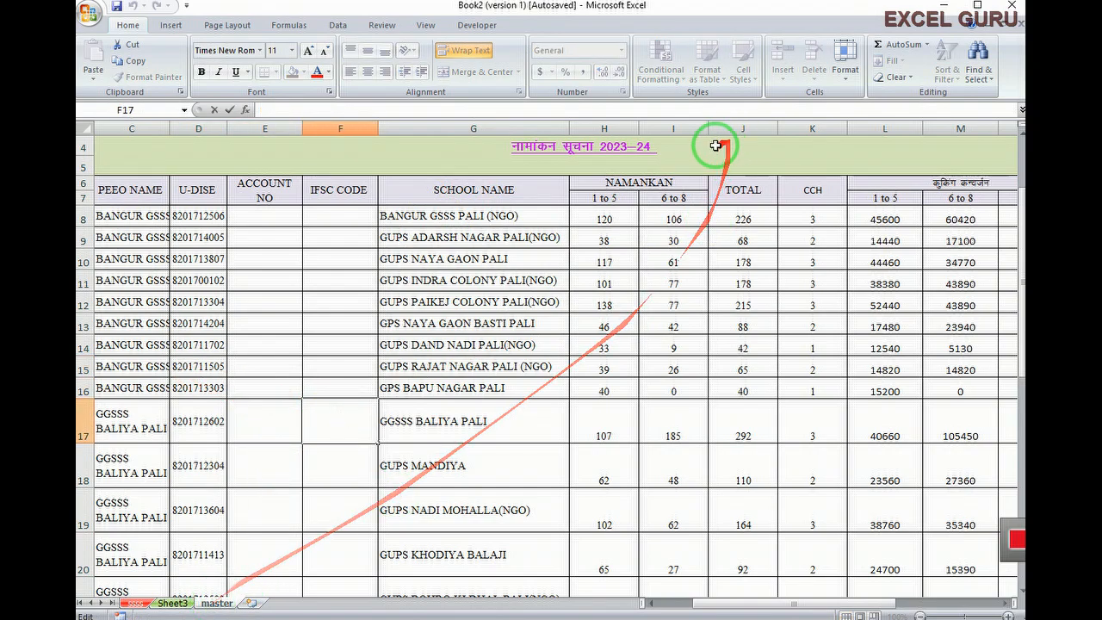
left_click(594, 422)
left_click(843, 79)
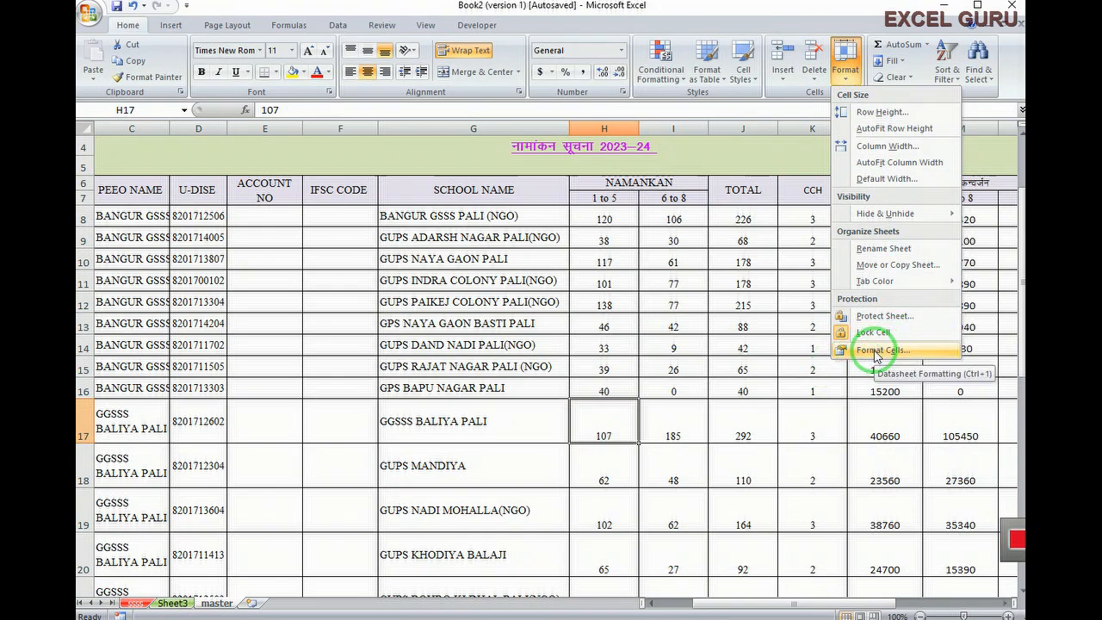
left_click(877, 351)
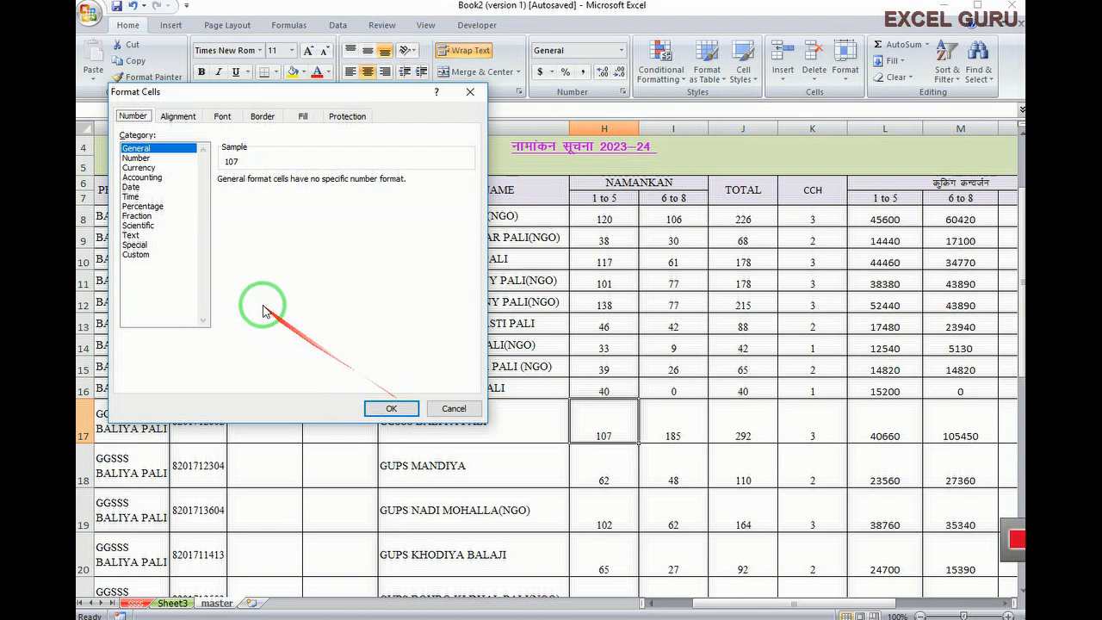
left_click(461, 415)
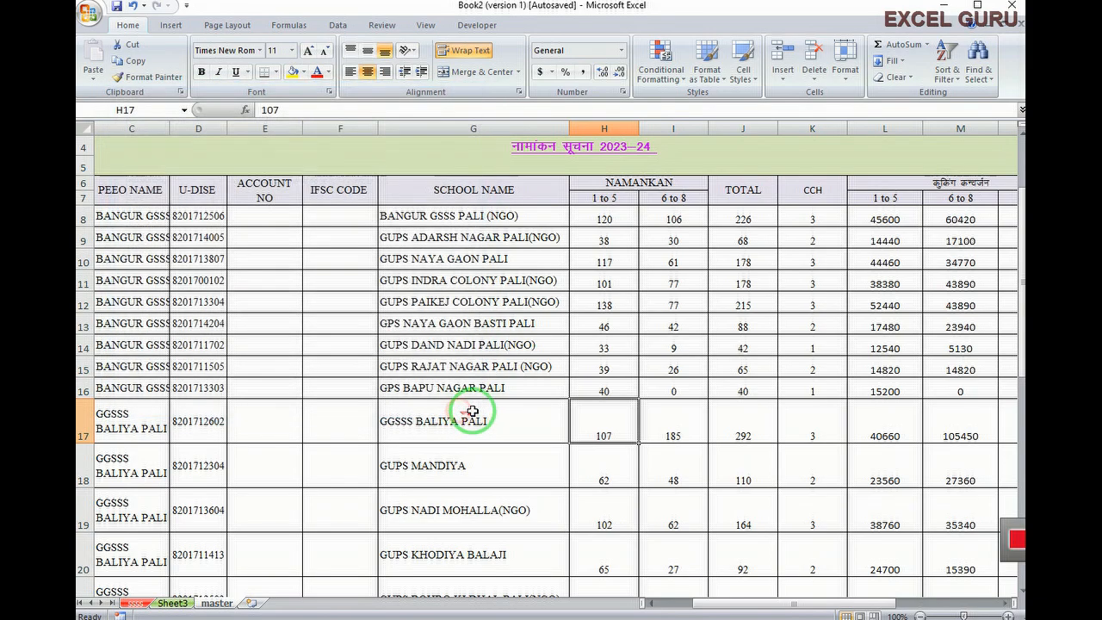